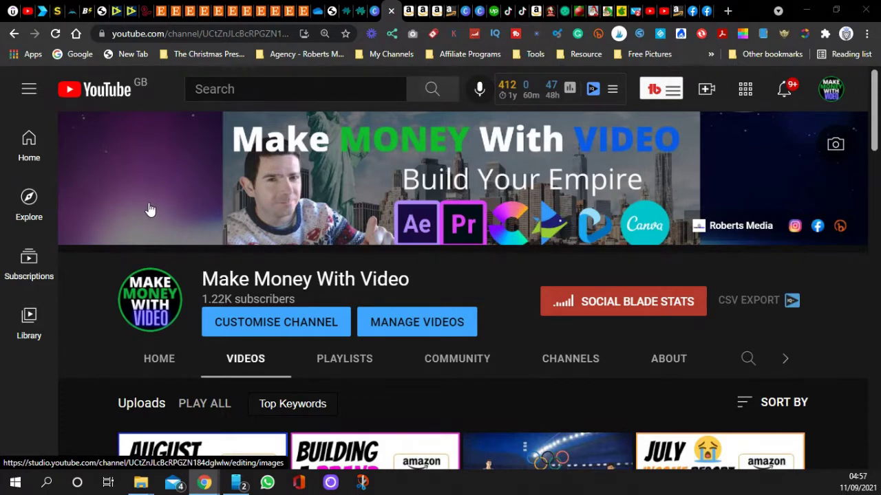
Look through the uploaded videos on the Make Money With Video channel.
scroll(150, 210, down, 2)
scroll(147, 210, down, 1)
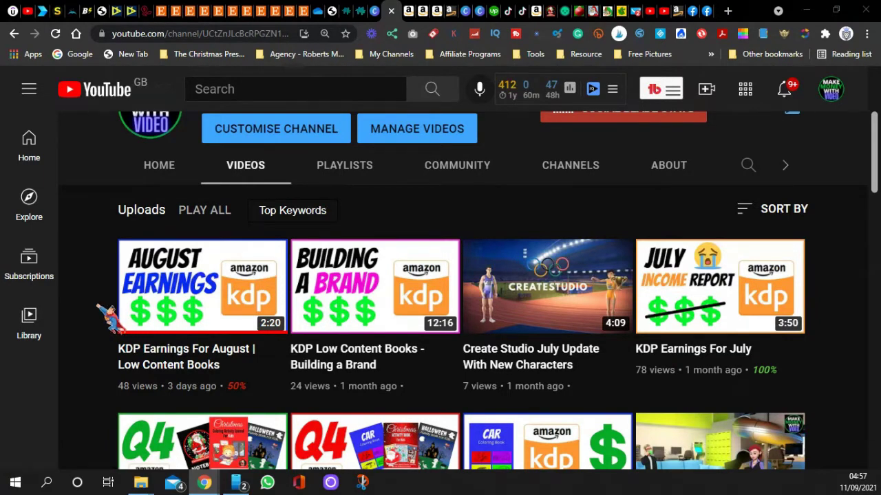
scroll(104, 318, down, 2)
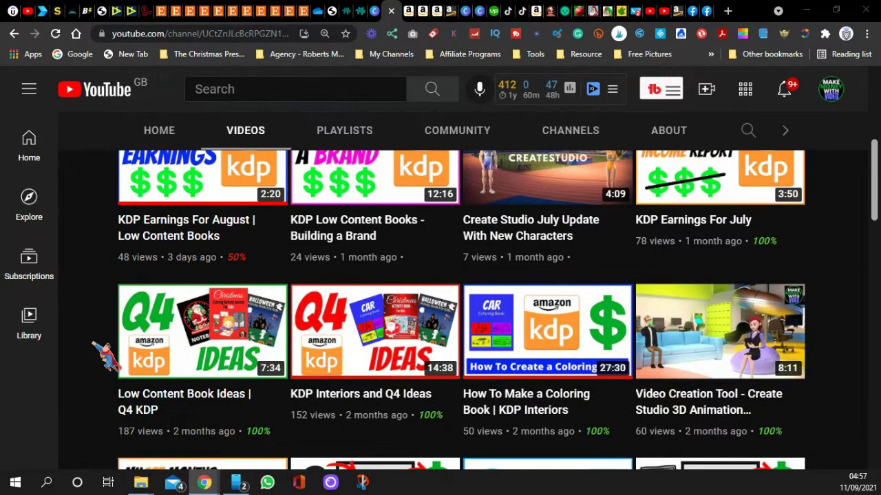
scroll(105, 354, down, 3)
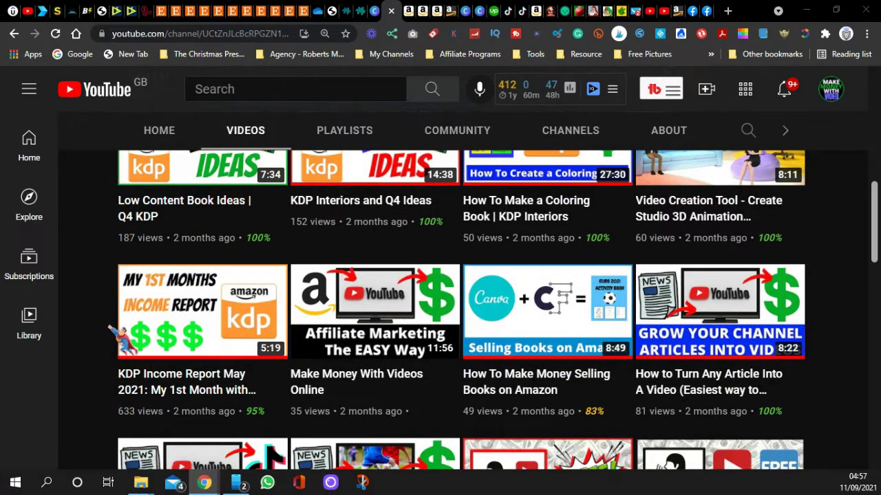
scroll(227, 340, down, 2)
scroll(227, 340, down, 2)
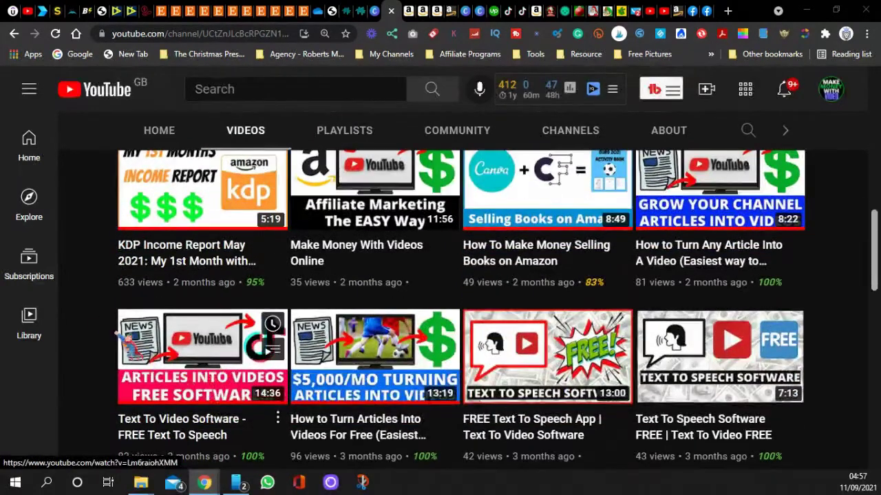
scroll(99, 346, down, 3)
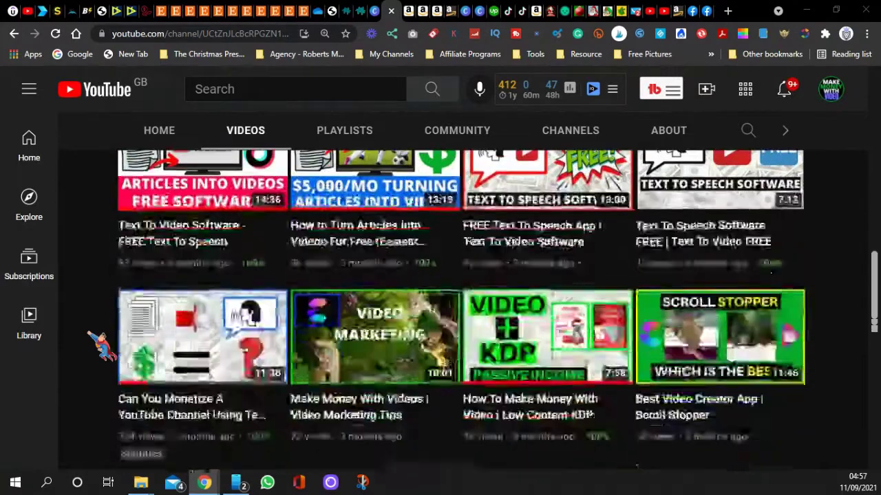
scroll(100, 346, up, 2)
scroll(99, 347, up, 6)
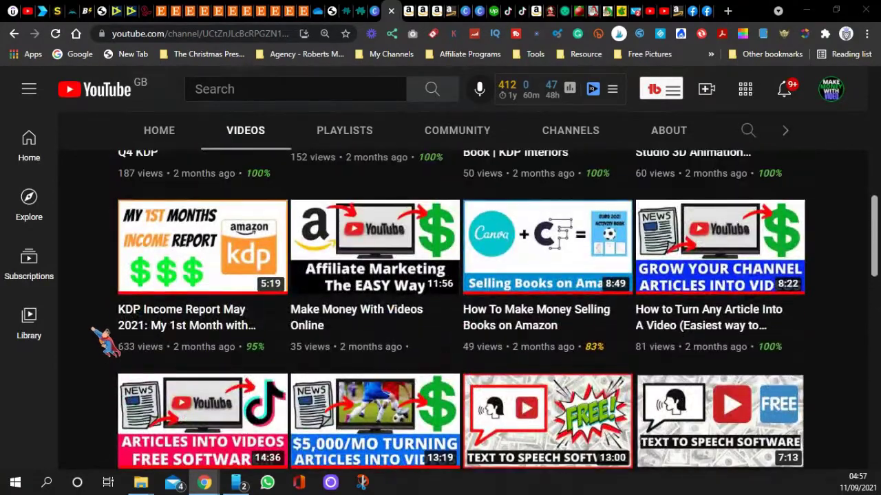
scroll(107, 341, up, 3)
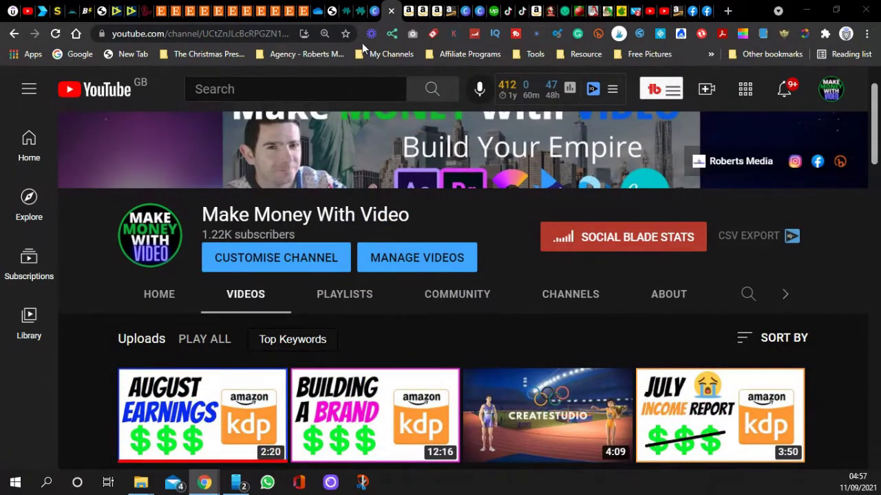
Switch to the Amazon listing for the Inspirational Quotes Coloring Book For Girls and look over its title, rating and offer sections.
click(407, 13)
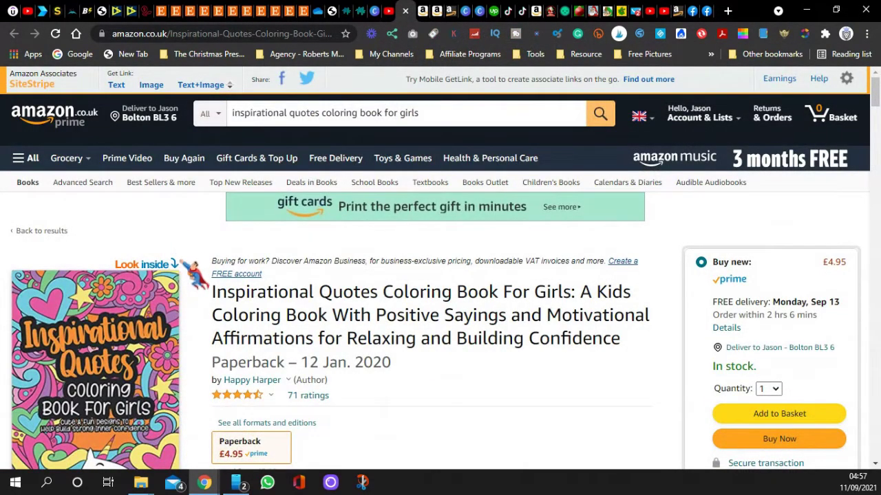
scroll(440, 268, down, 2)
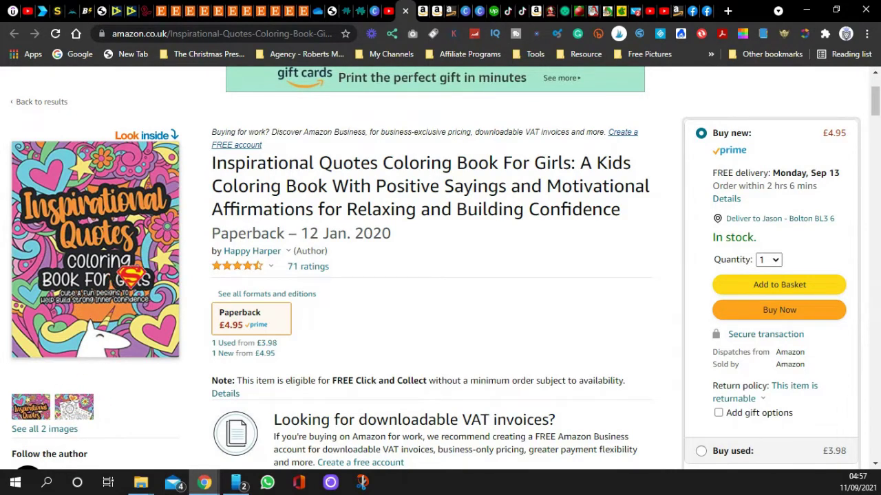
mouse_move(268, 269)
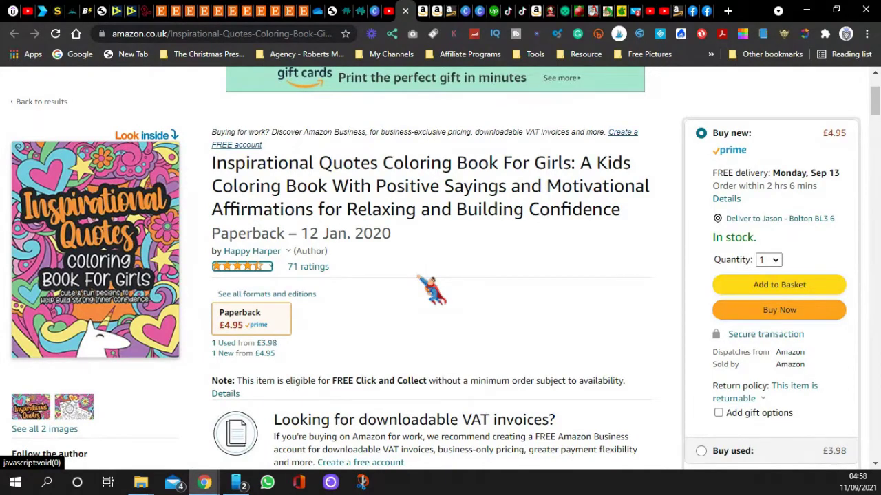
scroll(431, 290, down, 1)
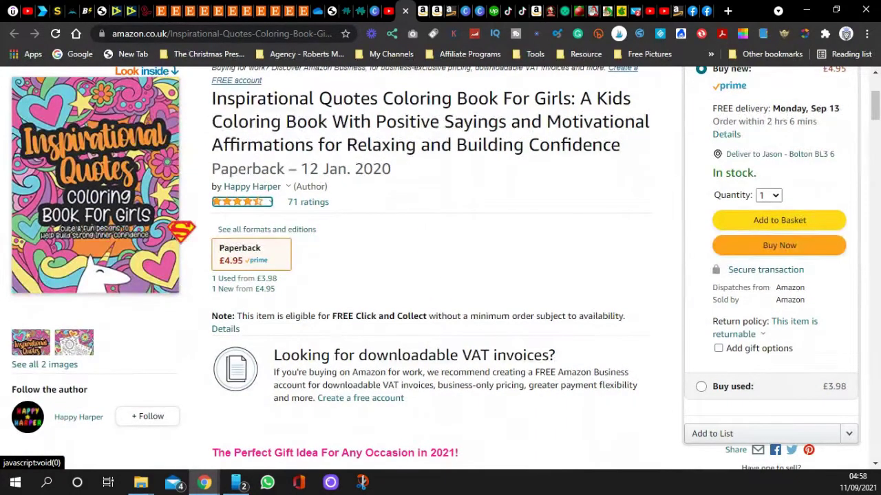
scroll(189, 257, down, 7)
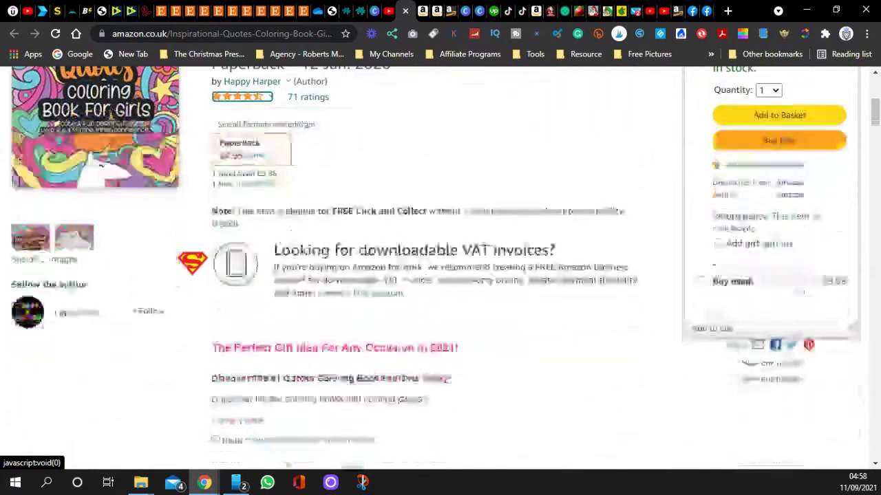
scroll(192, 261, down, 2)
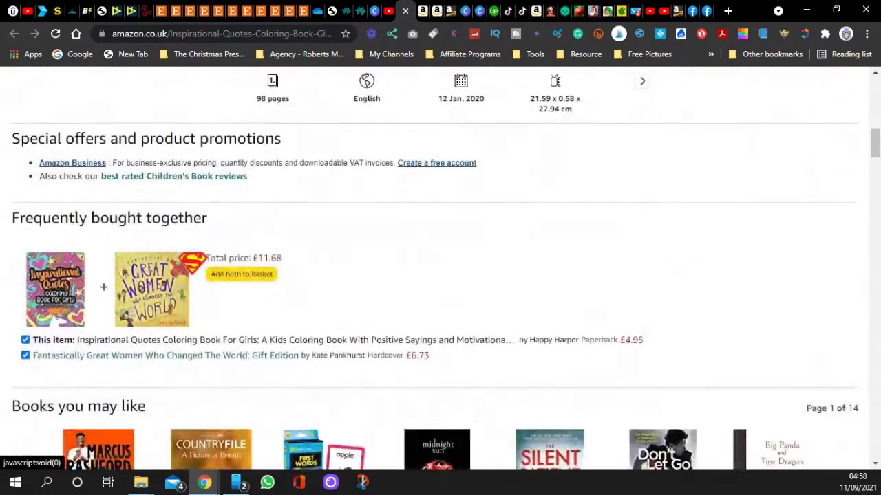
Expand the full description of the Inspirational Quotes Coloring Book and read through it.
scroll(192, 262, up, 5)
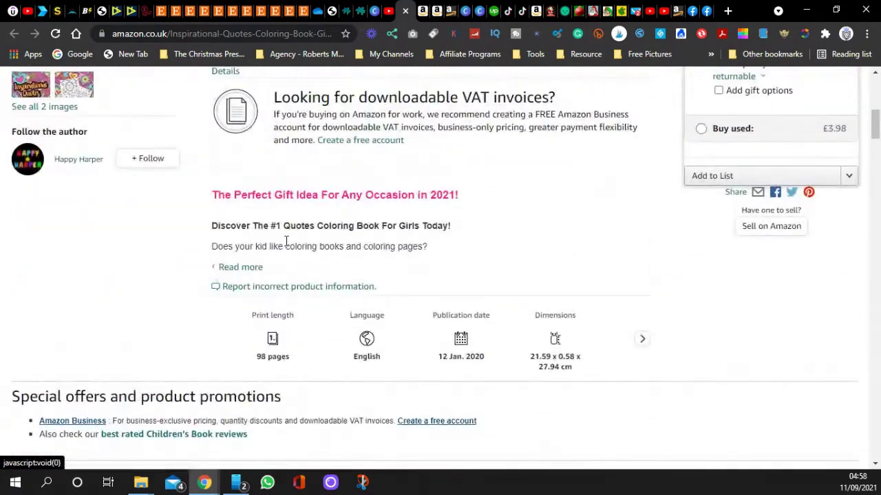
scroll(289, 238, up, 1)
click(241, 333)
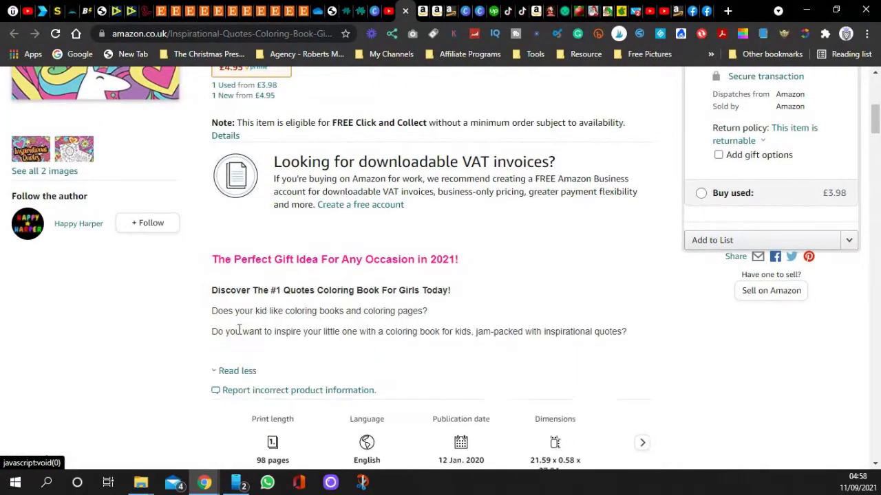
scroll(178, 289, down, 4)
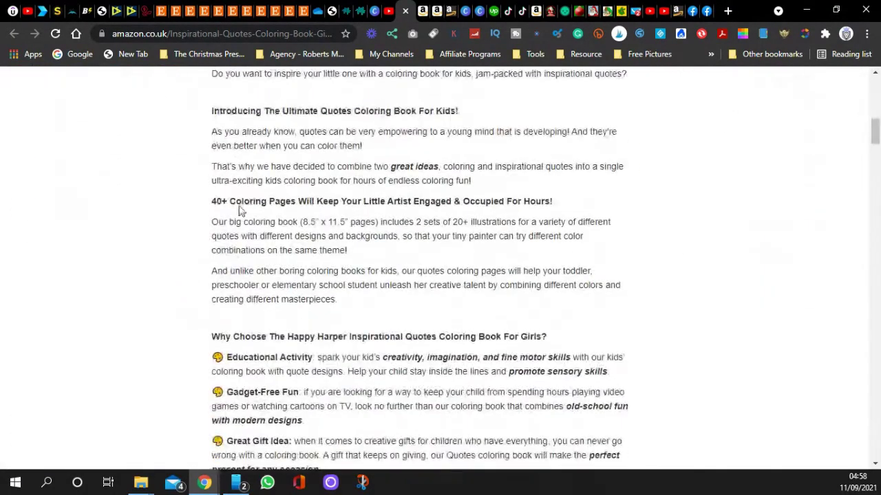
scroll(193, 237, down, 10)
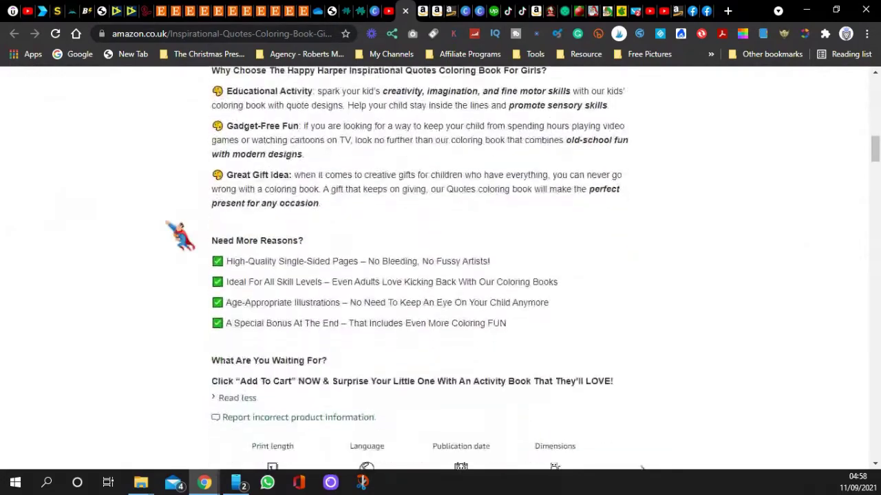
Examine the suggested books, product details and author section of the Inspirational Quotes listing.
scroll(178, 234, down, 6)
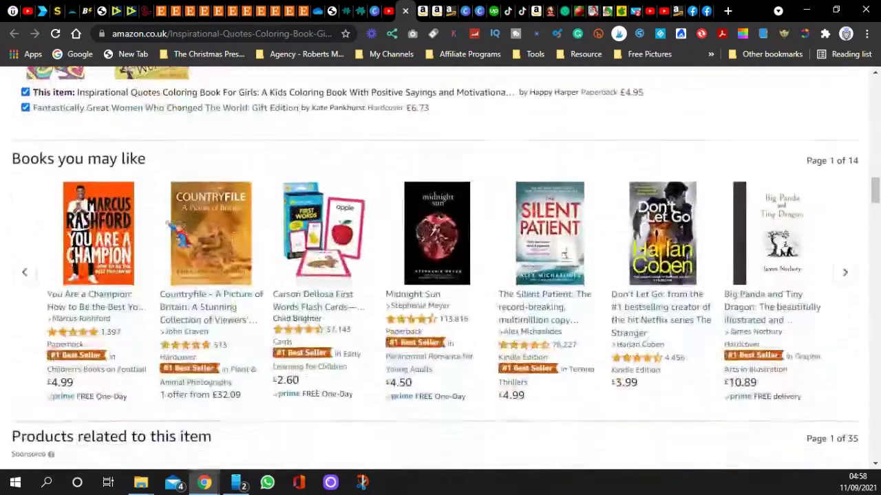
scroll(183, 236, down, 5)
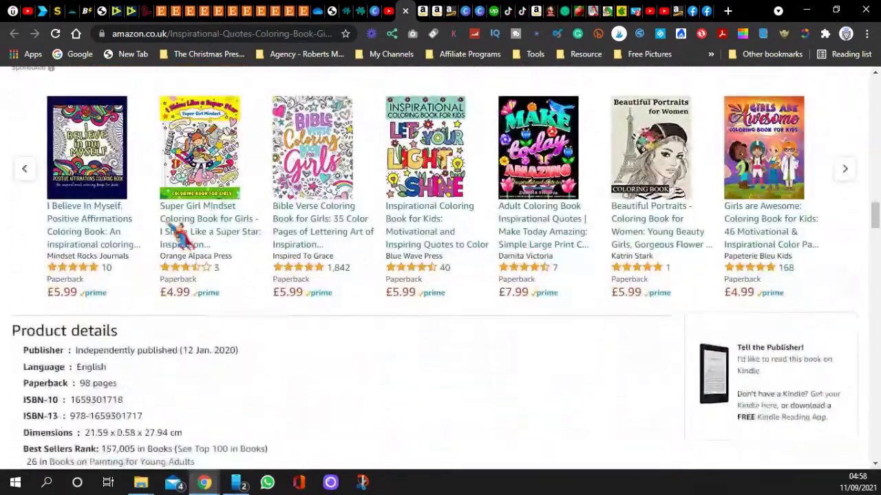
scroll(183, 236, down, 6)
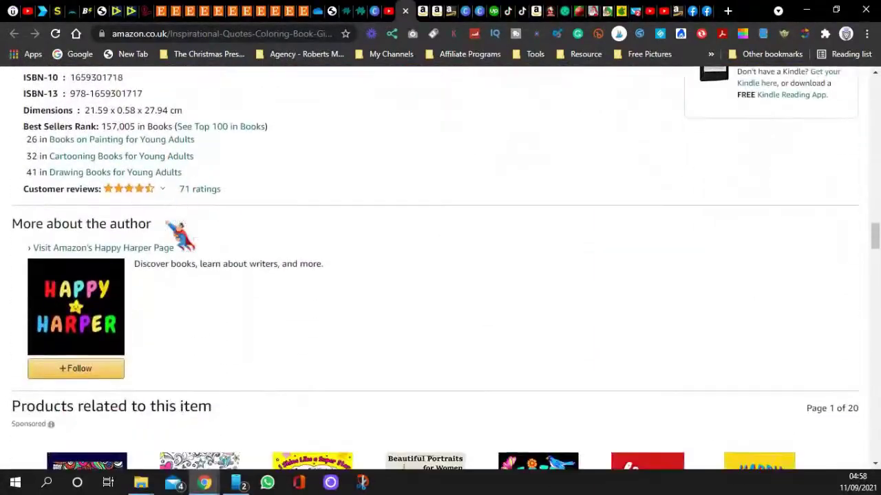
scroll(175, 231, down, 3)
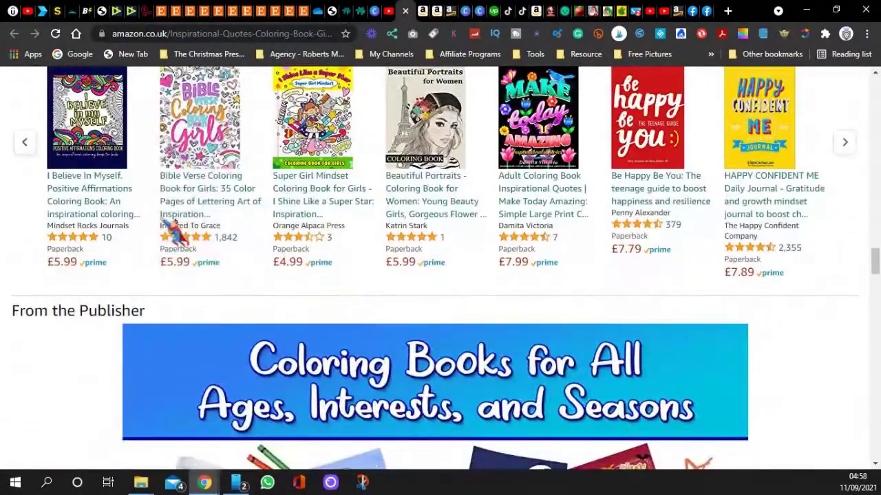
Examine the Happy Harper promotional graphics and seasonal book covers in the listing's From the Publisher section.
scroll(209, 279, down, 4)
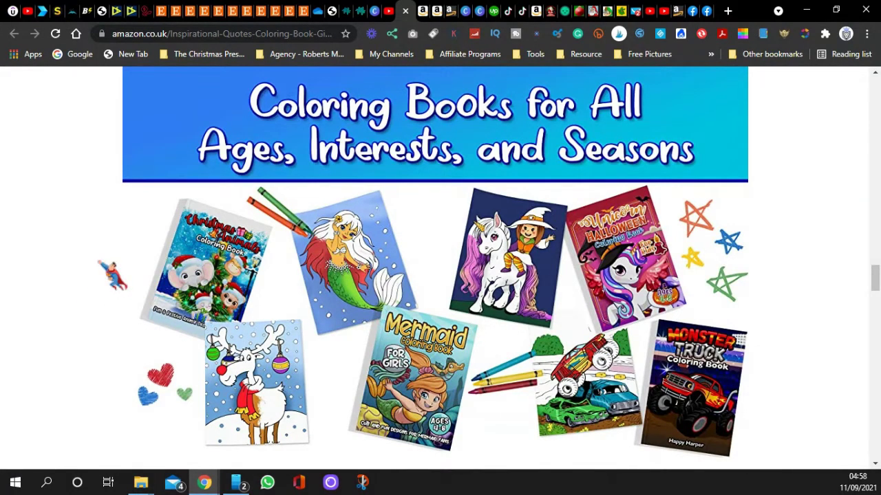
scroll(112, 275, down, 4)
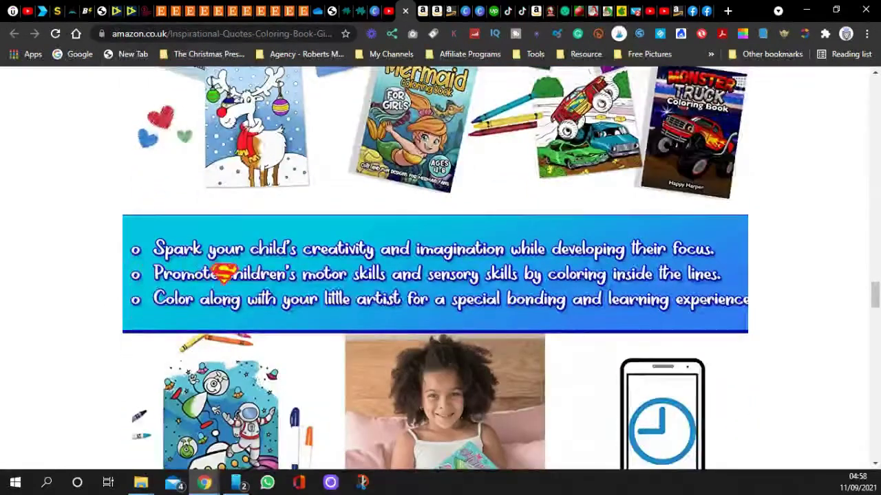
scroll(441, 275, down, 3)
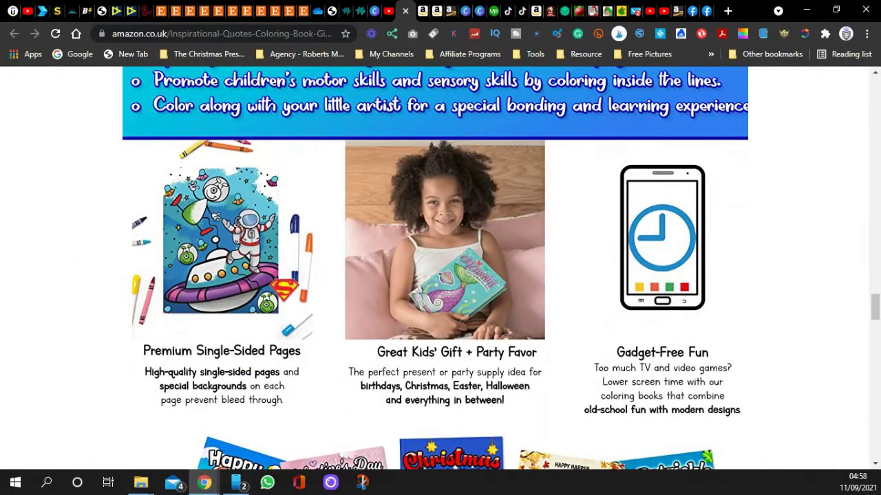
scroll(440, 275, down, 1)
scroll(440, 275, down, 3)
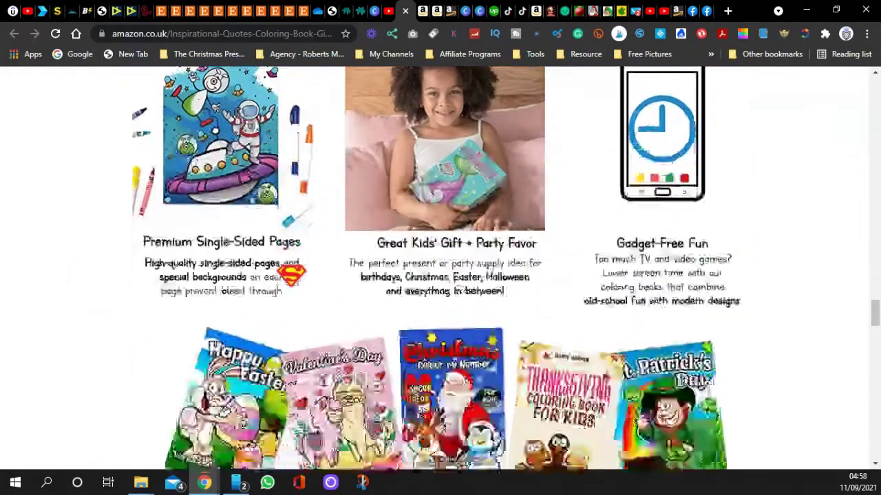
scroll(440, 275, down, 1)
scroll(441, 275, down, 3)
scroll(441, 275, up, 2)
scroll(399, 298, down, 2)
scroll(406, 305, up, 7)
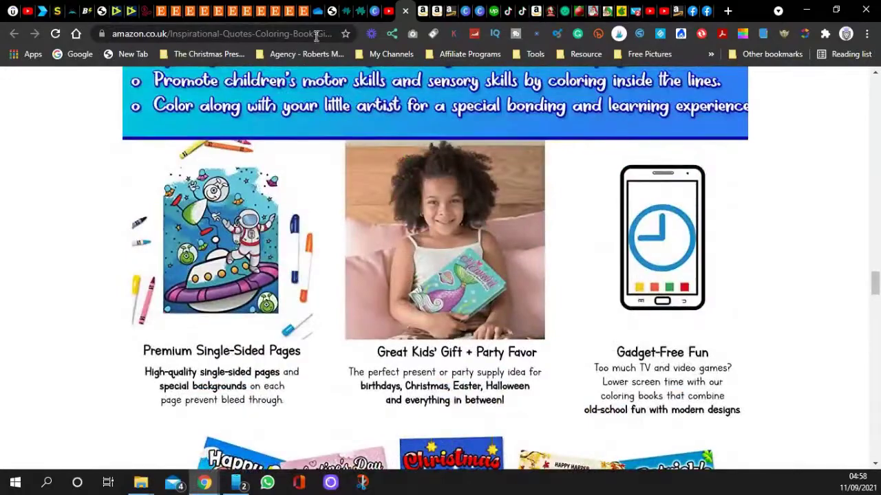
Switch to the Wonderful Christmas adult coloring book listing and look over its title, series, formats and preview images.
click(428, 16)
scroll(241, 255, down, 1)
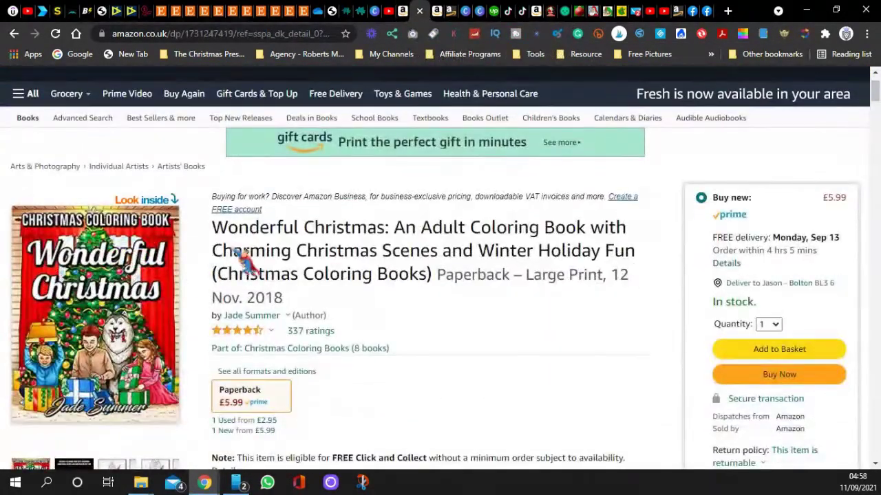
scroll(249, 260, down, 2)
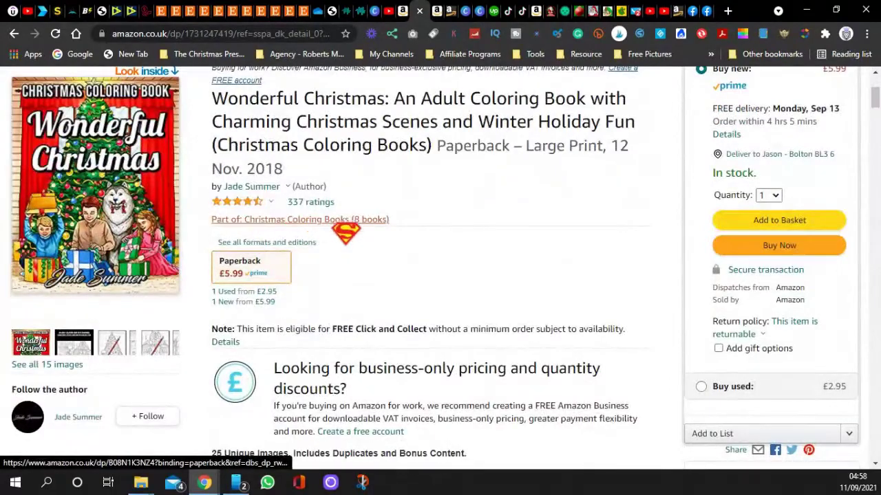
scroll(346, 233, down, 10)
scroll(317, 231, down, 5)
scroll(289, 225, up, 9)
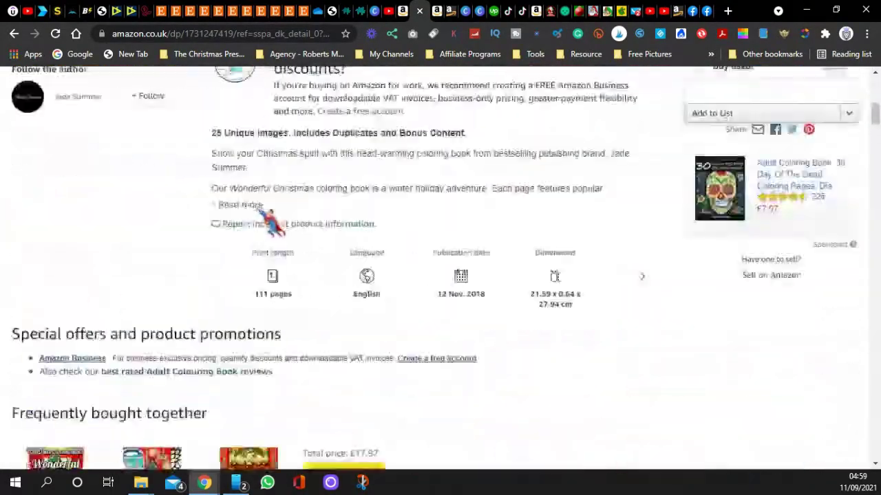
scroll(271, 221, up, 4)
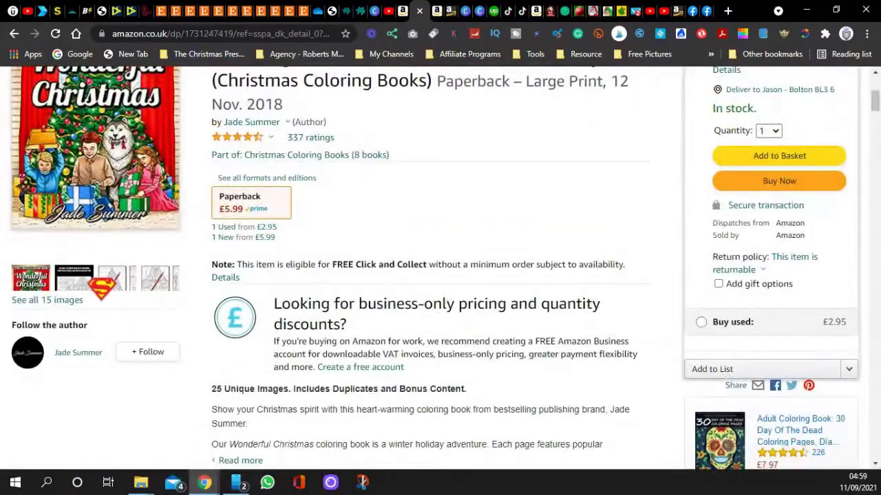
Examine the Jade Summer banners and the coloring book comparison table in the Wonderful Christmas listing's From the Publisher section.
scroll(167, 252, down, 14)
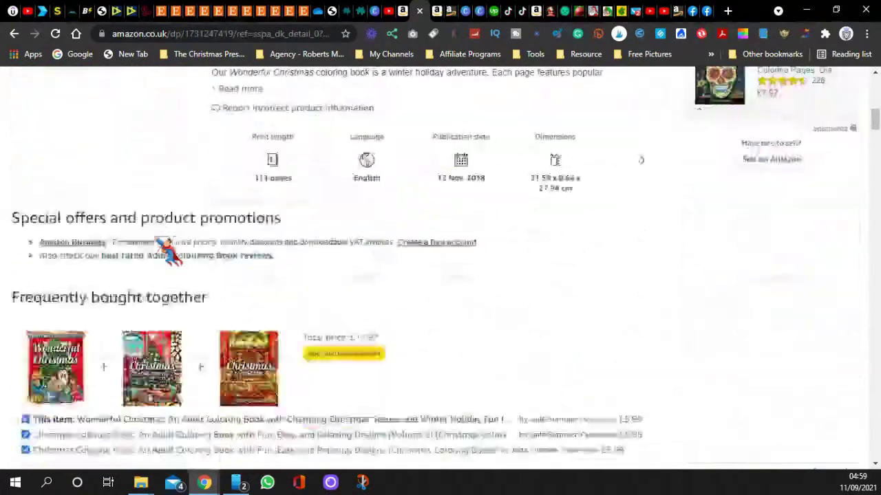
scroll(219, 254, down, 11)
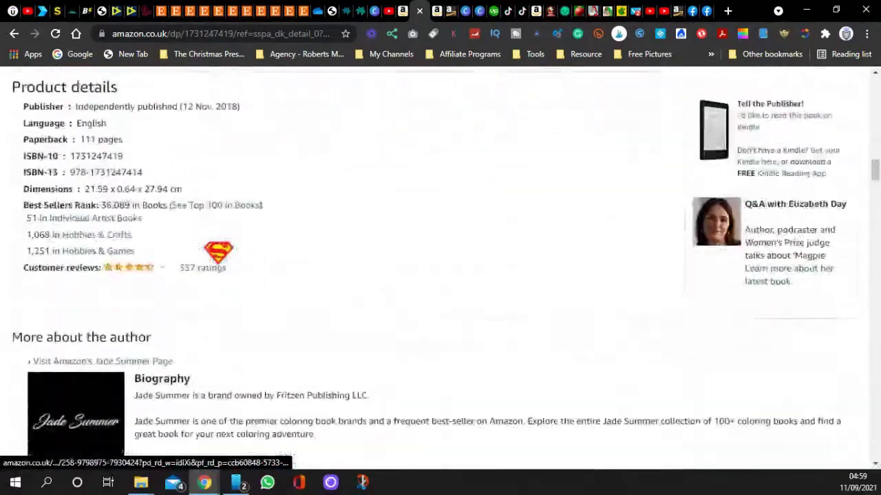
scroll(219, 254, down, 4)
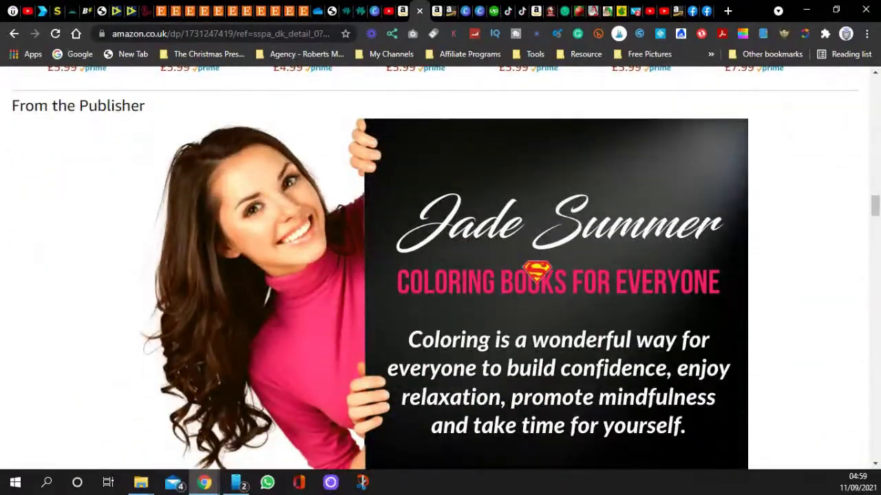
scroll(554, 354, down, 5)
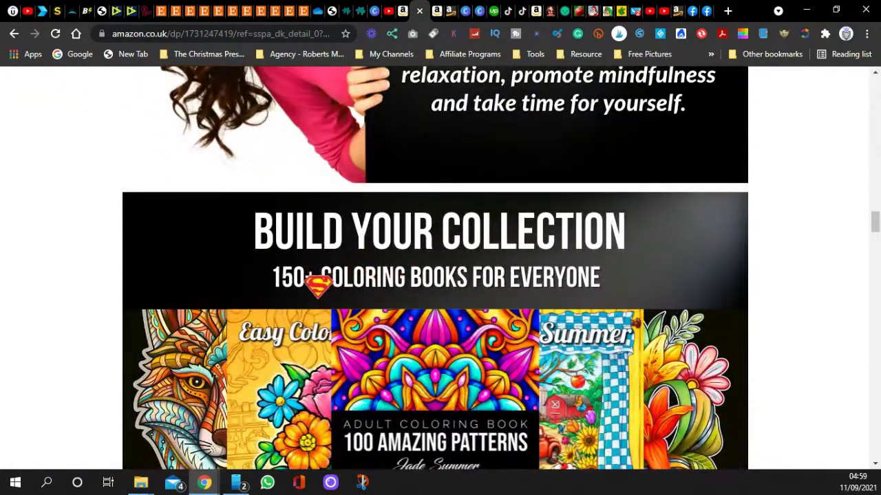
scroll(313, 279, down, 3)
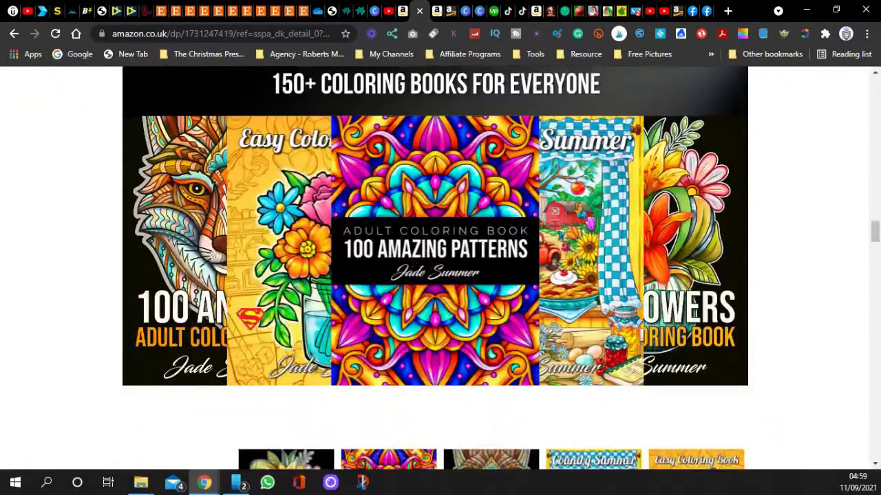
scroll(554, 210, down, 3)
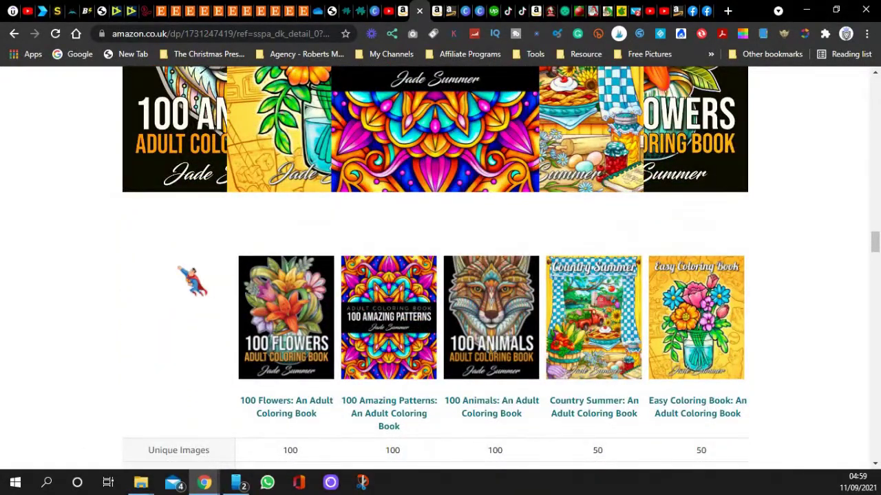
scroll(186, 282, down, 3)
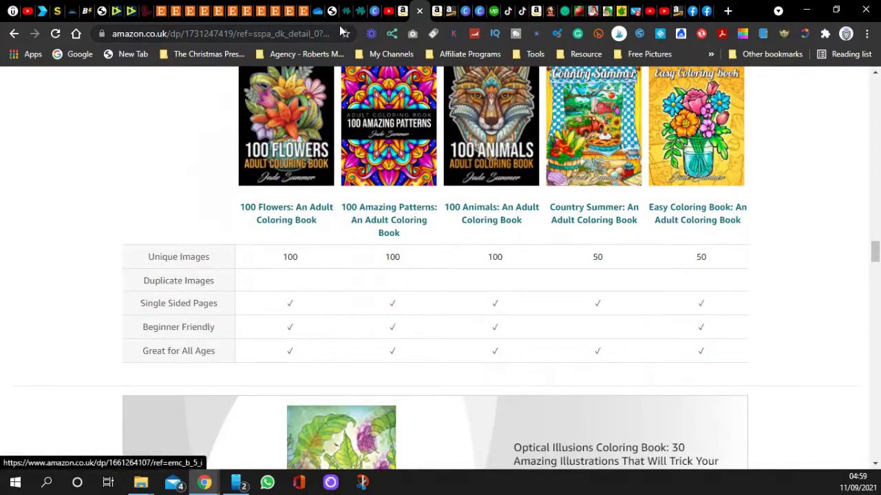
scroll(213, 183, up, 7)
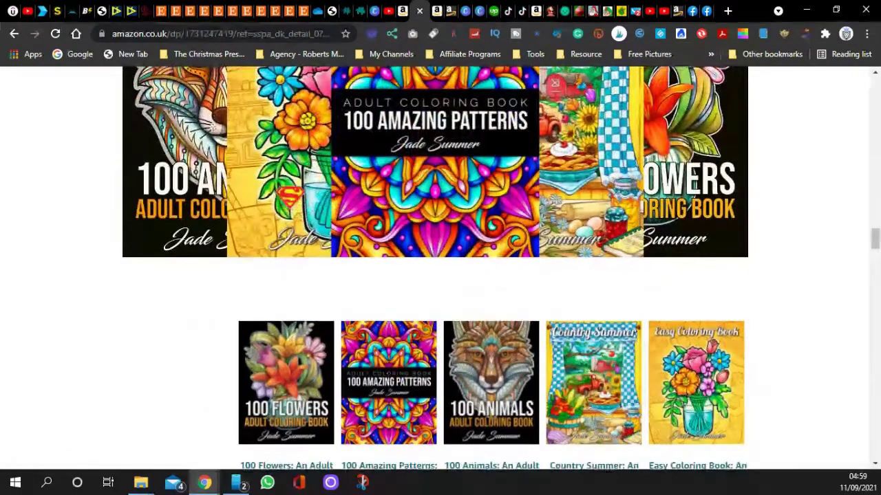
scroll(241, 234, up, 2)
scroll(275, 183, down, 2)
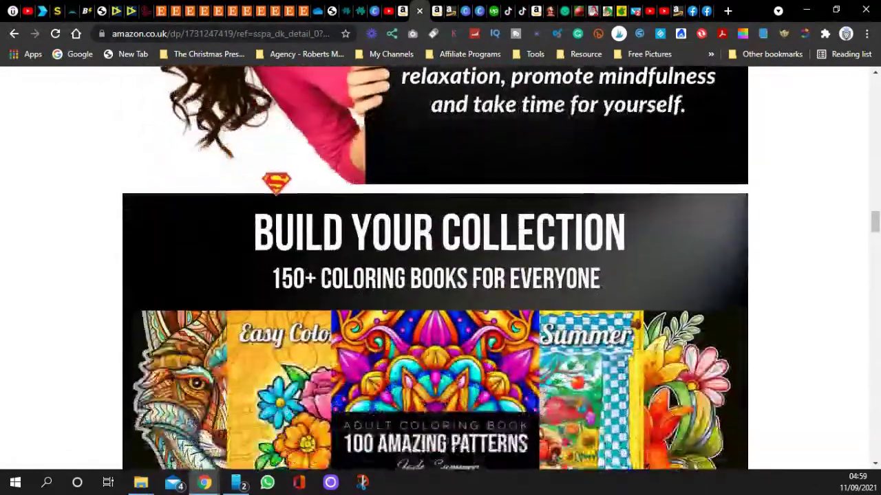
Switch to the Diary of a Wimpy Kid: The Meltdown listing and look over its formats, description and related products.
click(434, 12)
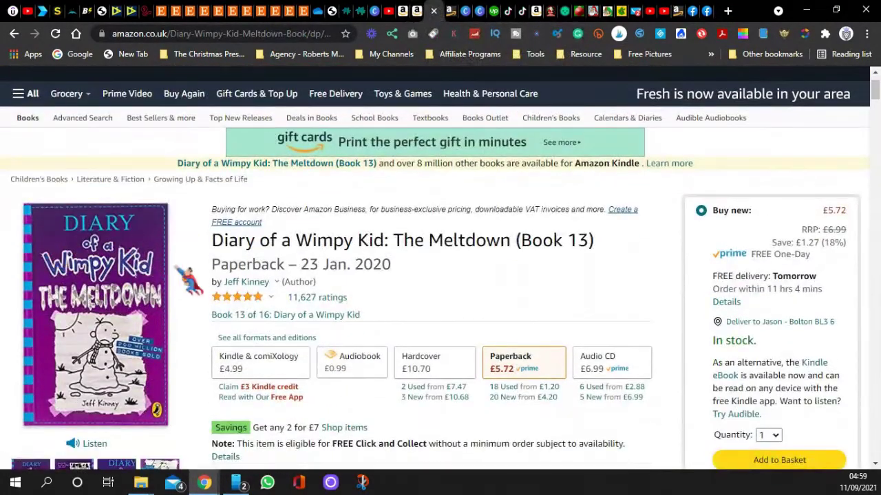
scroll(193, 278, down, 10)
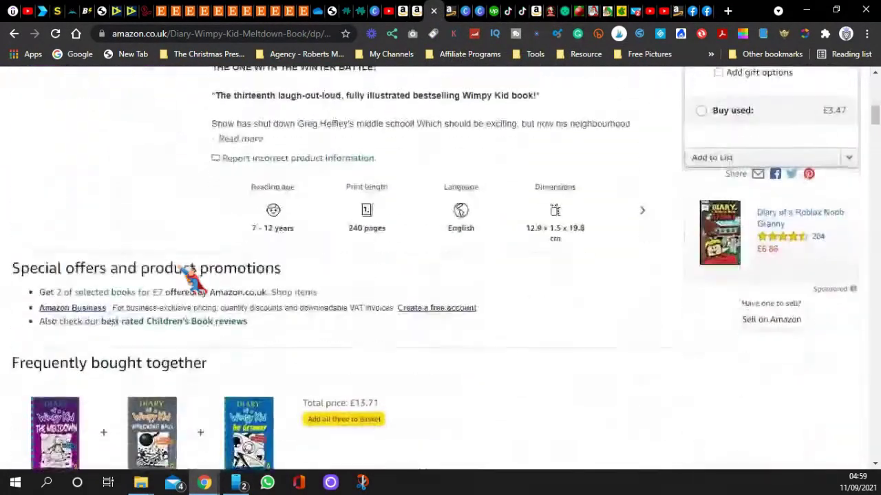
scroll(196, 280, up, 5)
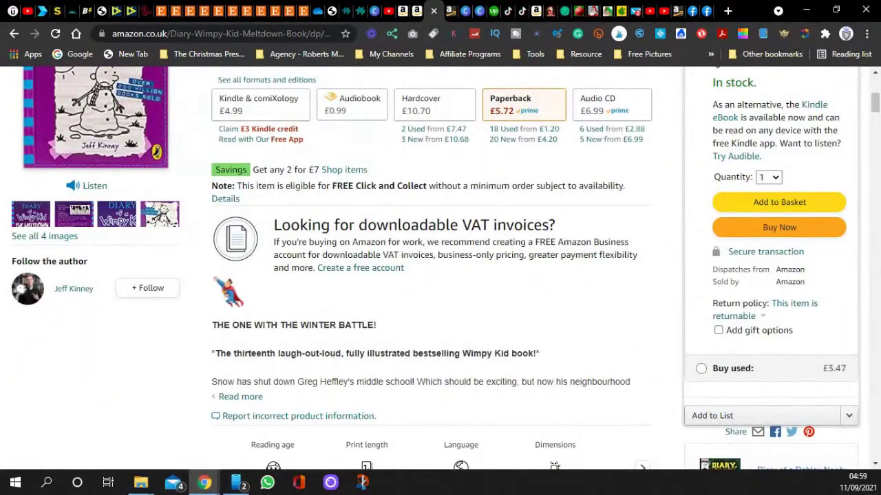
scroll(216, 291, down, 6)
scroll(213, 292, down, 14)
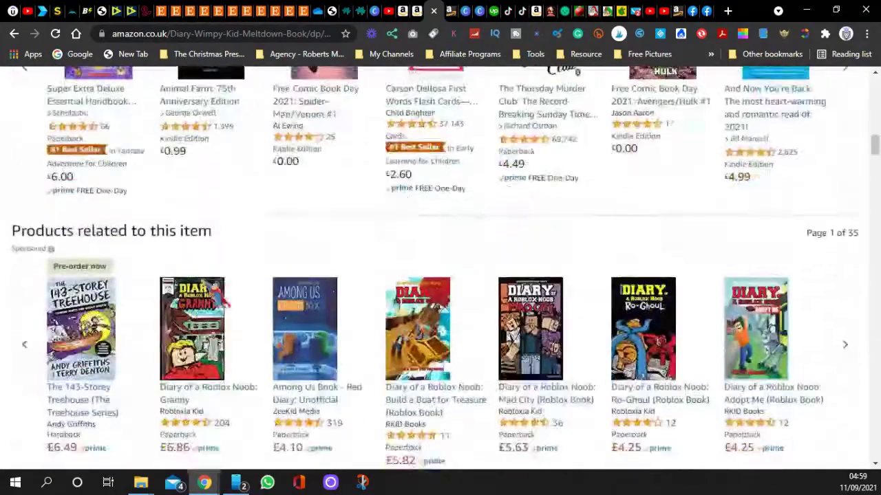
scroll(216, 292, down, 10)
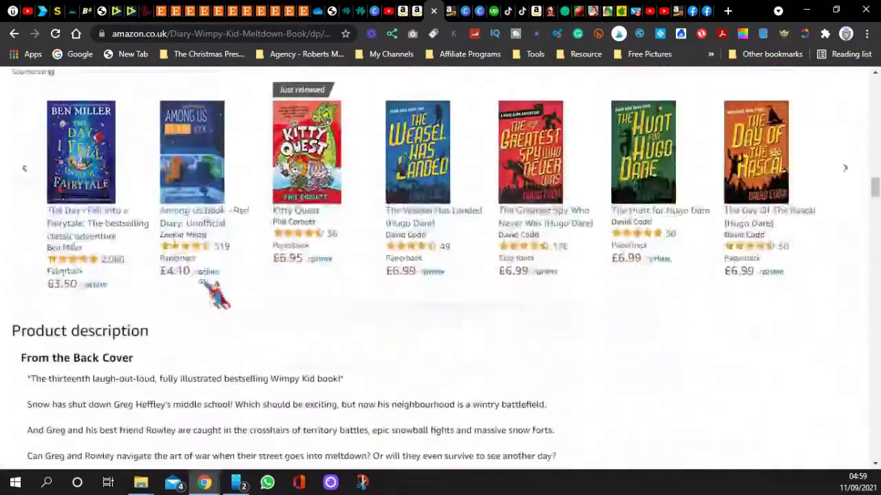
Examine the Wimpy Kid banners, illustrations and series book covers in the listing's From the Publisher section.
scroll(216, 293, down, 4)
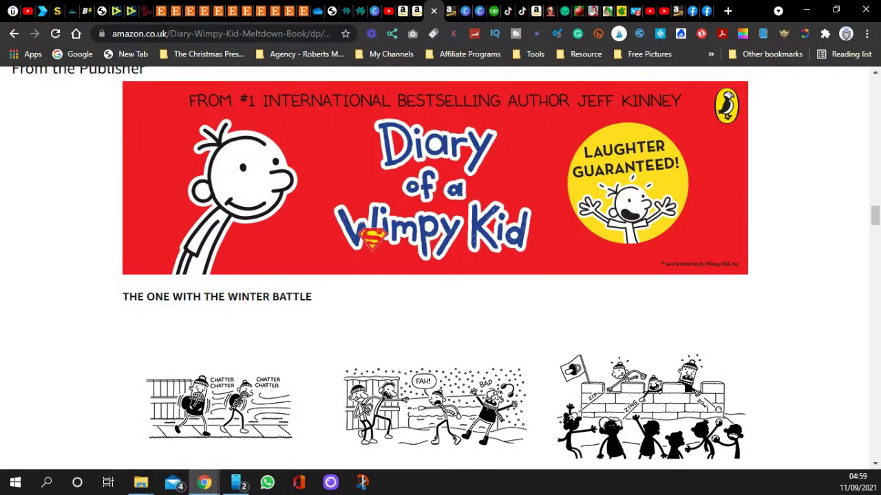
scroll(181, 358, down, 2)
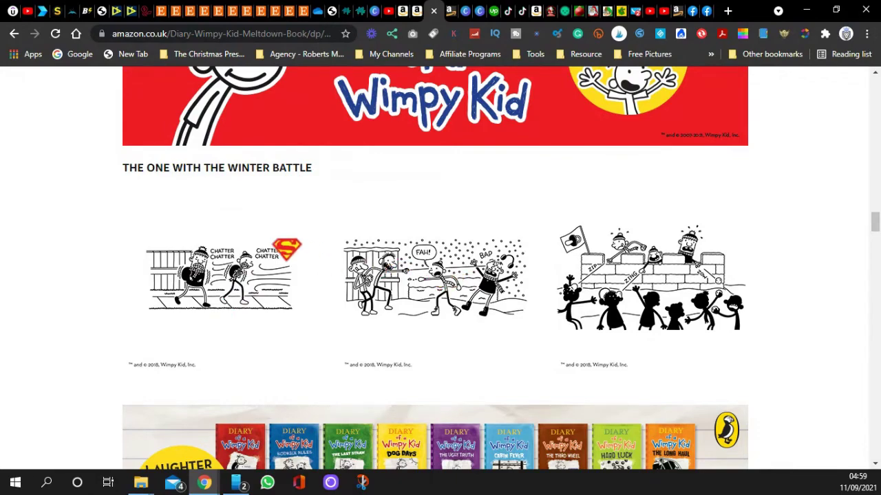
scroll(221, 301, down, 4)
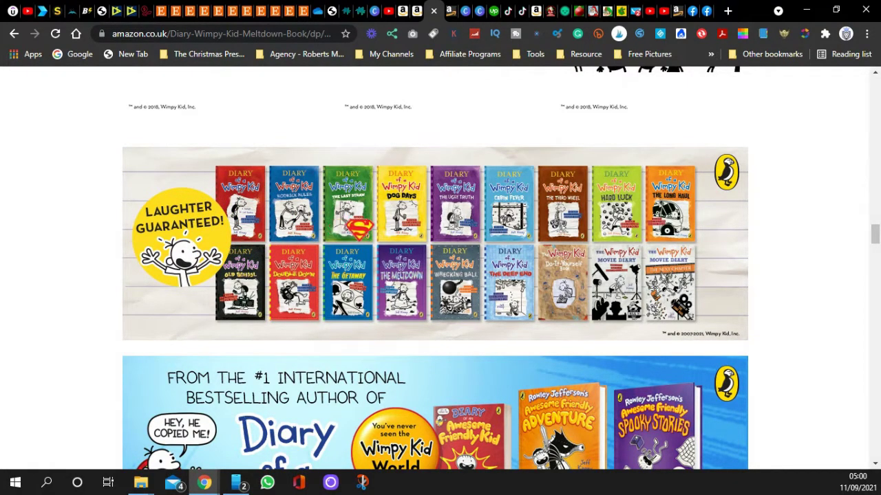
scroll(434, 270, down, 3)
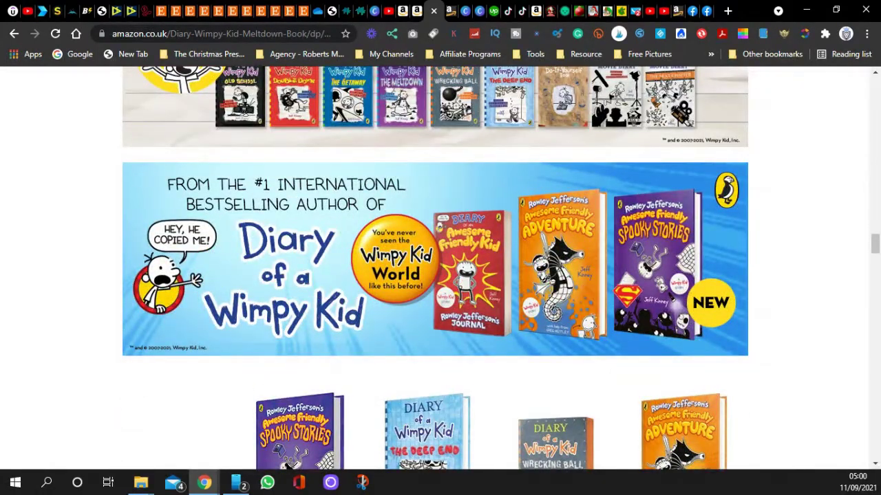
scroll(435, 268, down, 3)
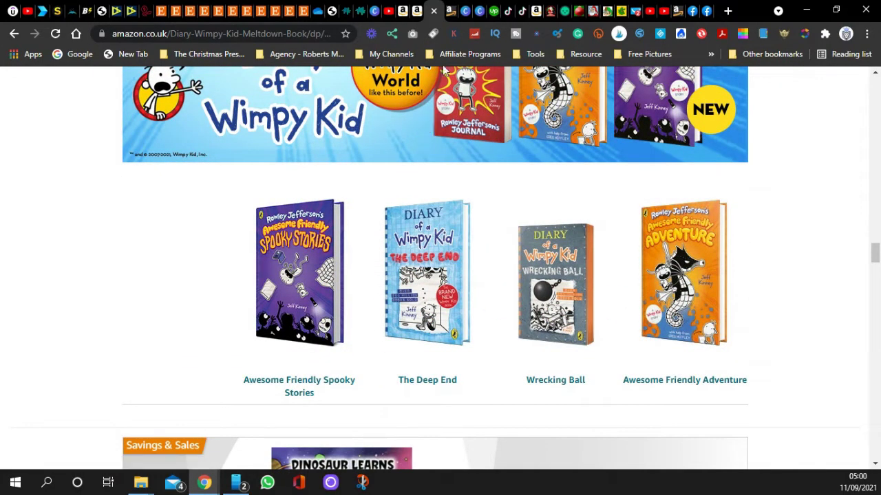
Switch to the Kindle Direct Publishing Marketing Resources page and find the A+ Content section.
click(449, 11)
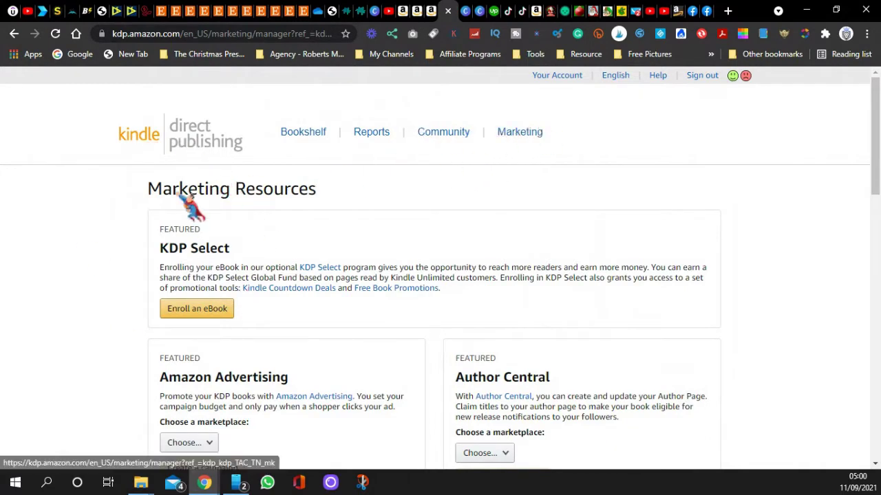
scroll(118, 236, down, 3)
scroll(172, 227, down, 1)
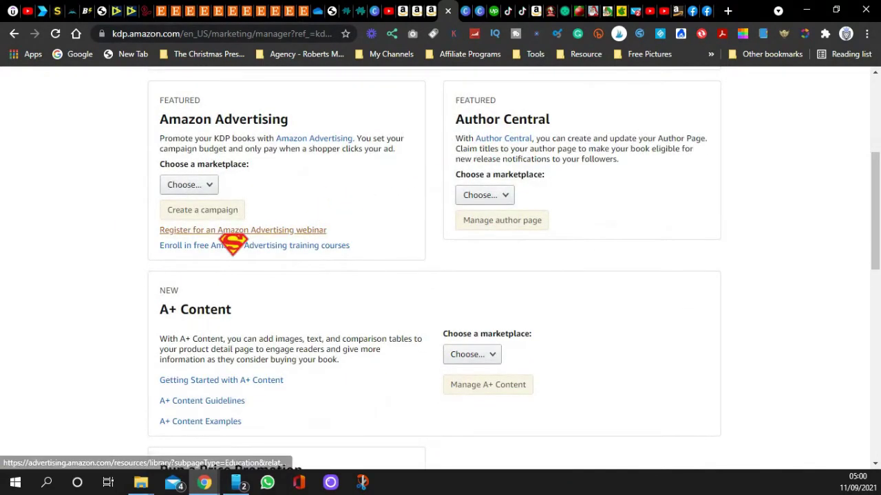
scroll(103, 324, down, 2)
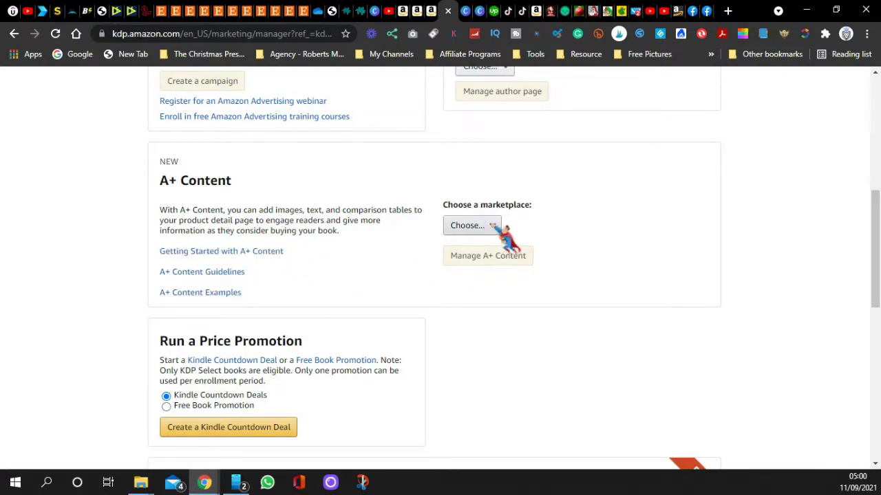
Open the A+ Content Manager for the Amazon.com marketplace and start new A+ content named "The Christmas Story".
click(492, 226)
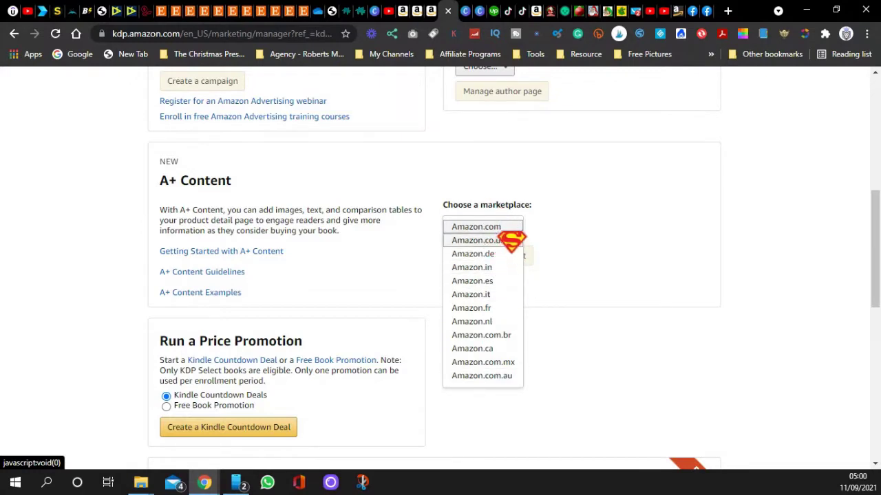
click(493, 228)
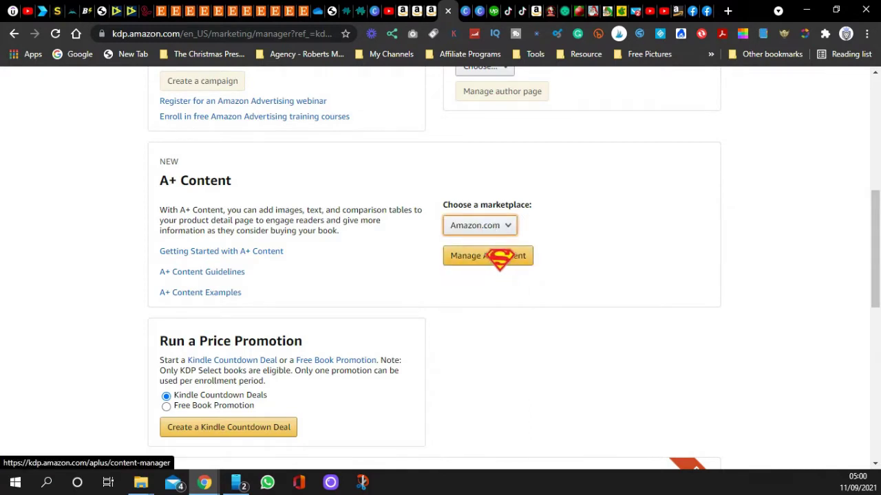
click(500, 260)
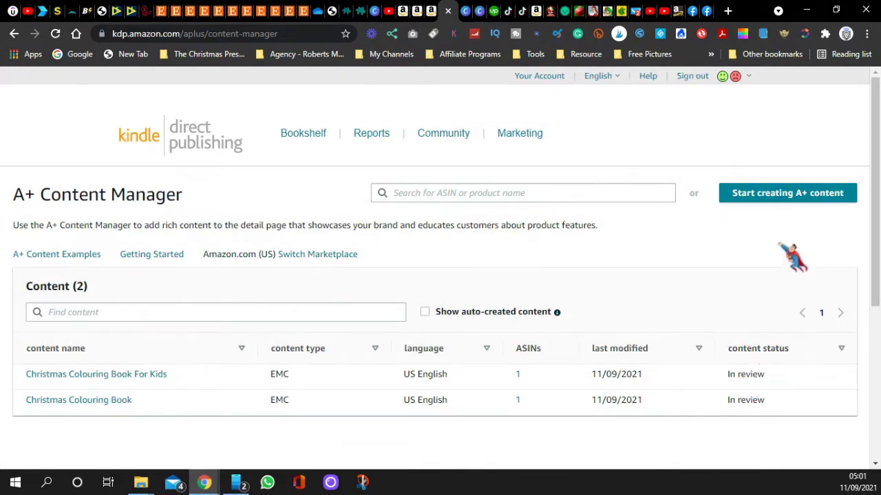
click(787, 186)
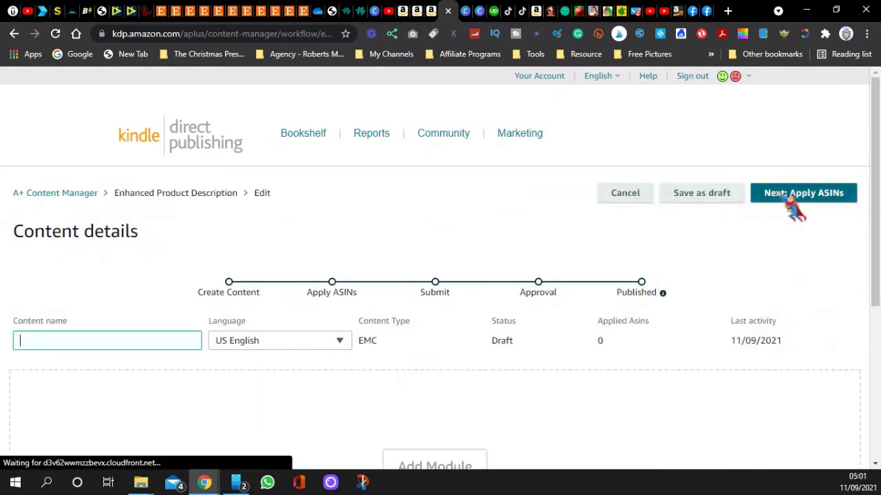
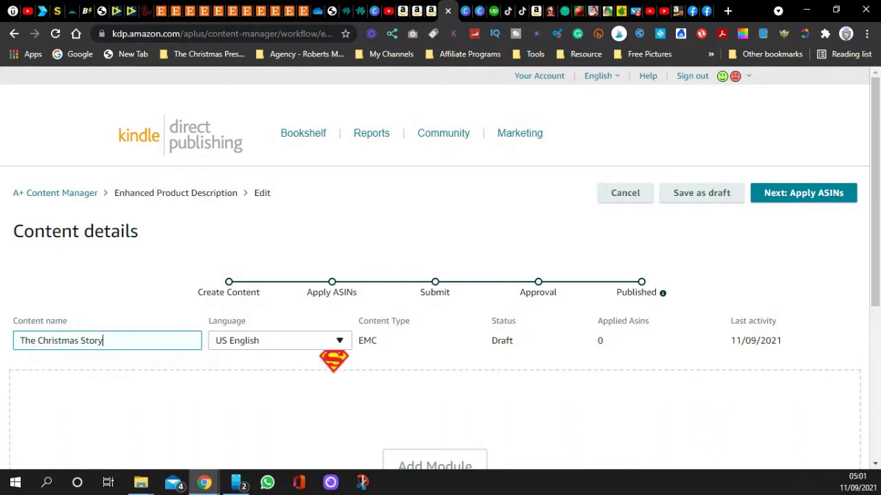
Browse the available module layouts and add a Standard Image Header With Text module to the content.
scroll(472, 365, down, 2)
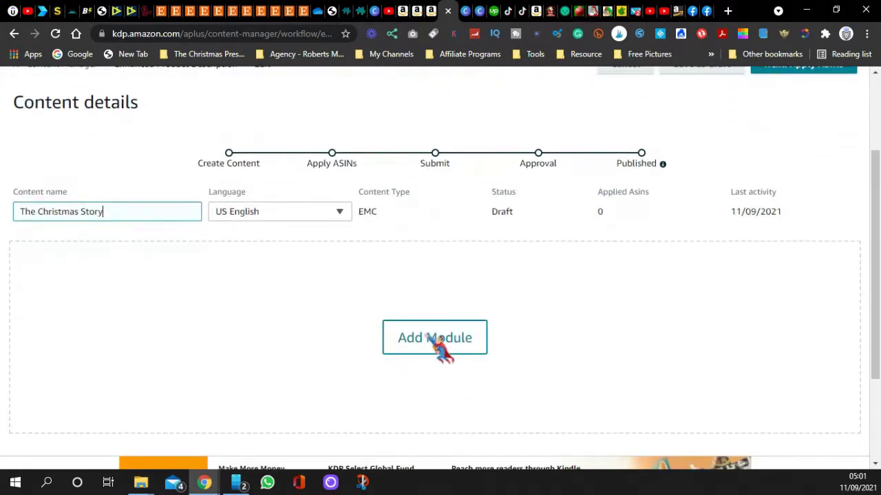
click(445, 350)
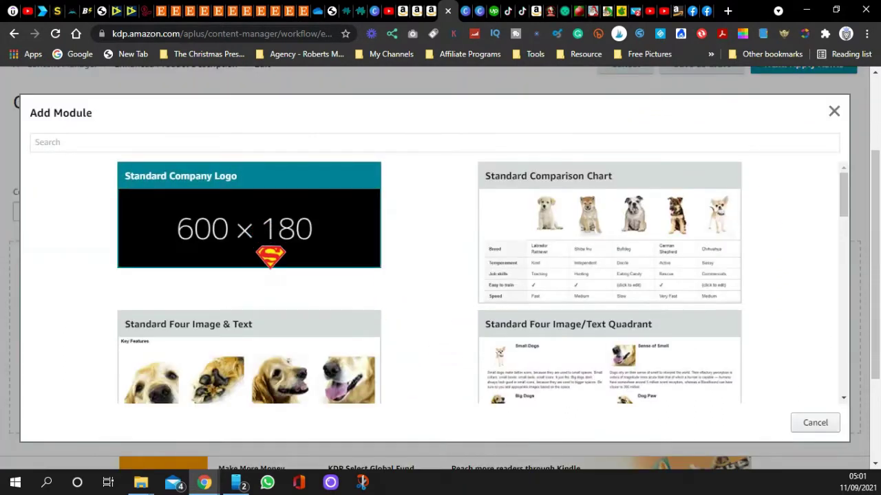
scroll(444, 281, down, 2)
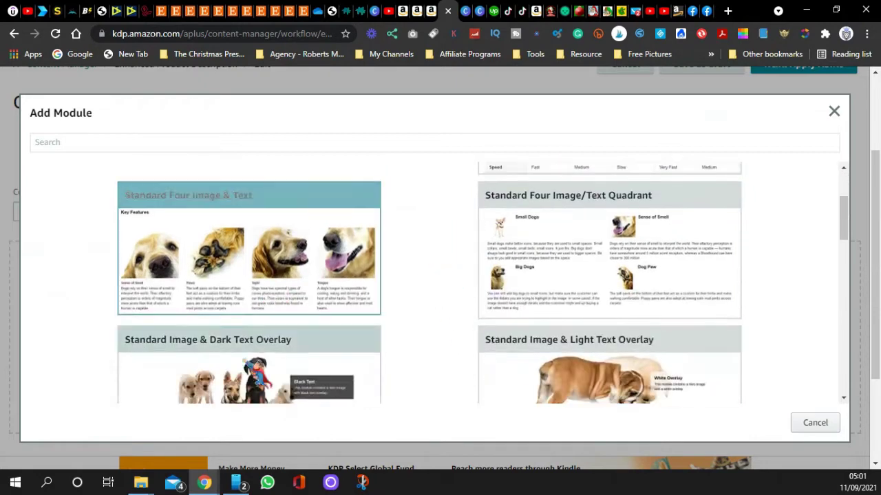
scroll(329, 342, down, 2)
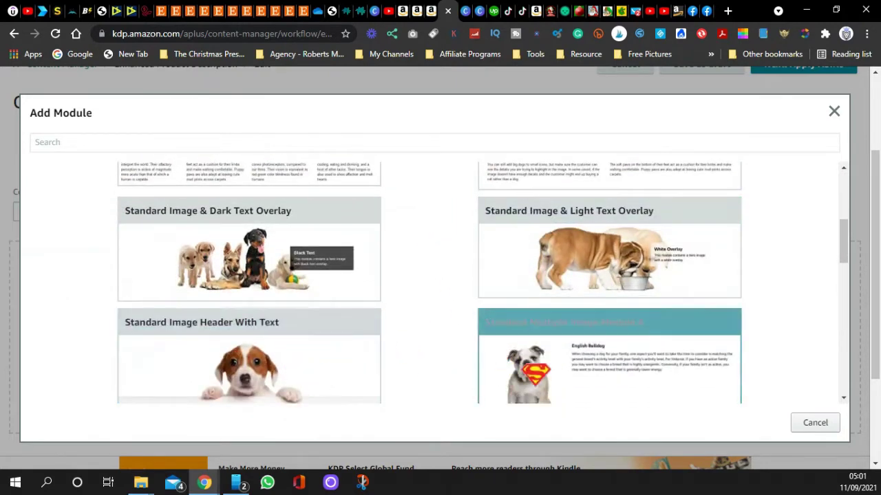
scroll(516, 358, down, 2)
scroll(380, 354, down, 1)
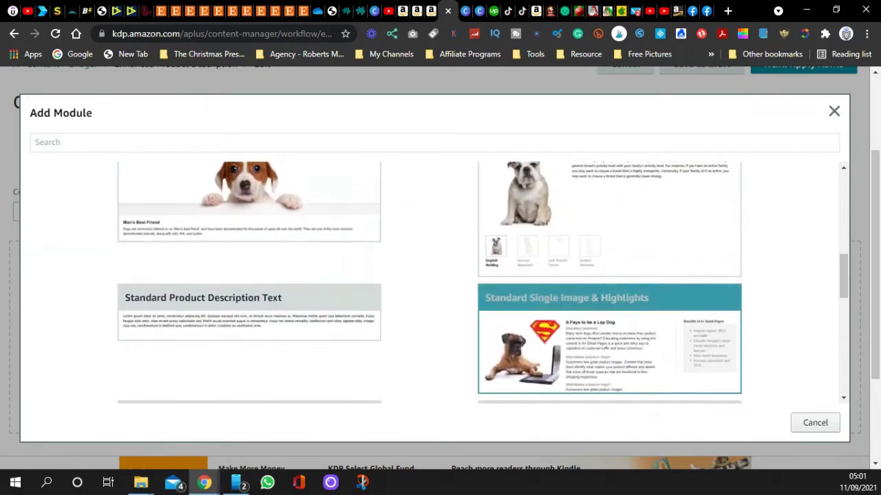
scroll(413, 279, up, 2)
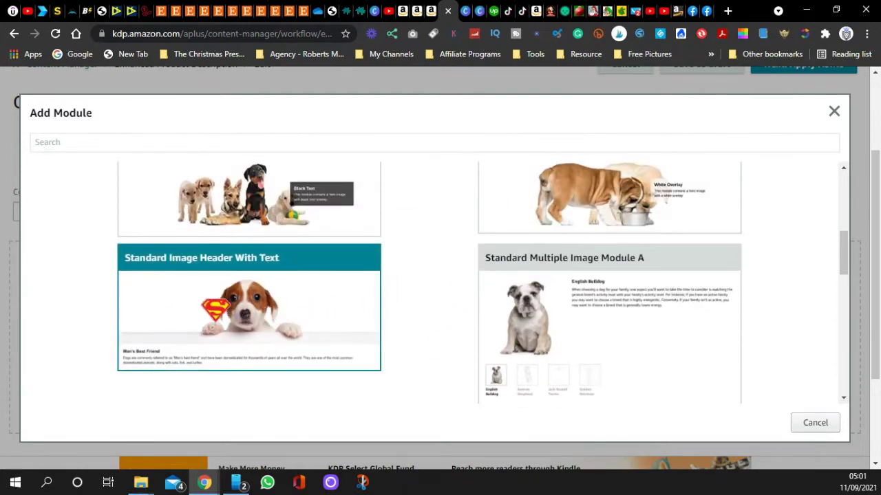
click(238, 308)
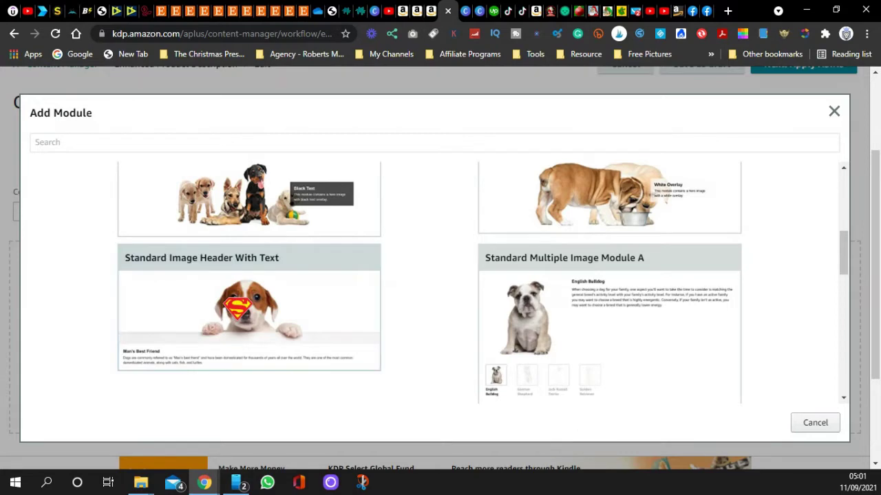
scroll(172, 275, down, 2)
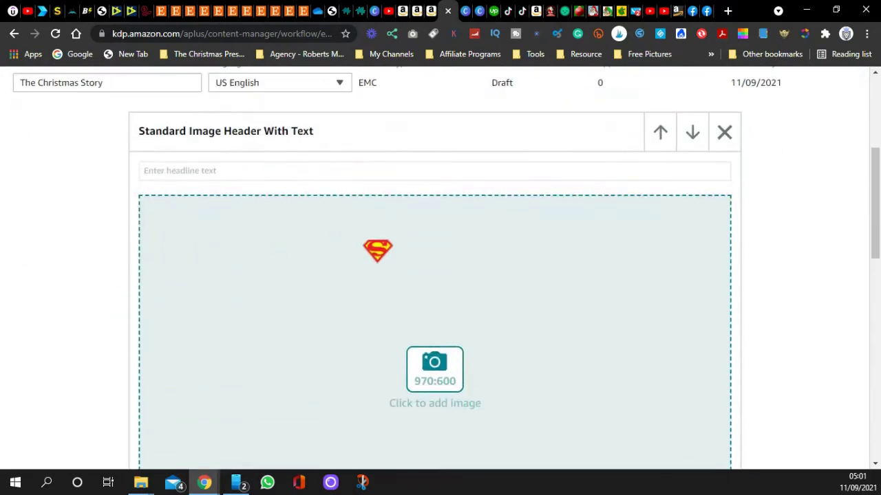
Switch to the Canva design and review its four banner pages, from the all-books banner to The Christmas Story drawings page.
scroll(724, 330, down, 3)
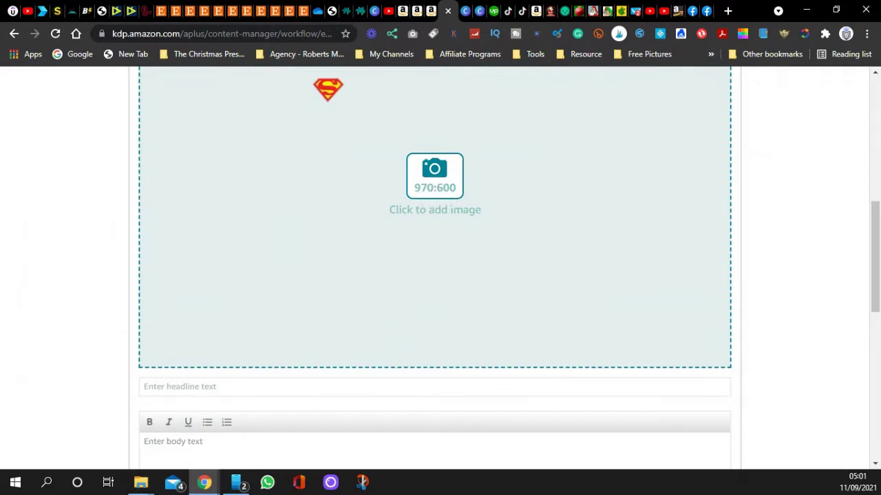
click(466, 11)
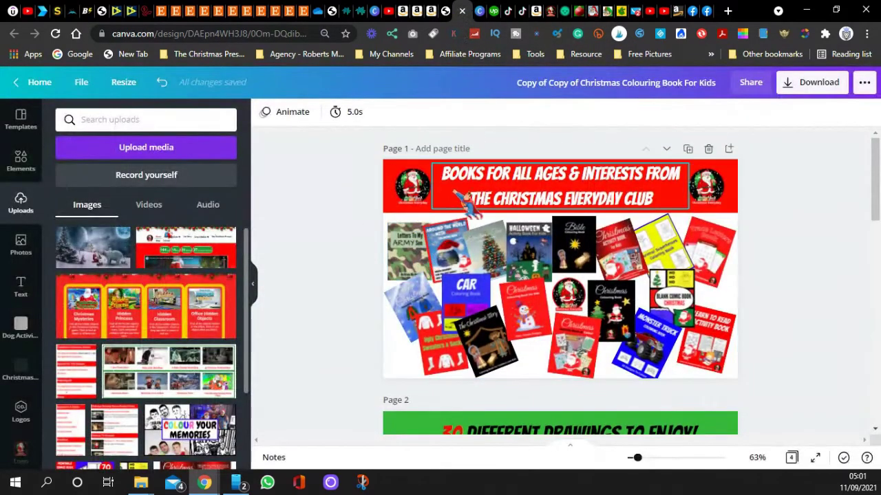
scroll(416, 228, down, 1)
scroll(560, 281, up, 1)
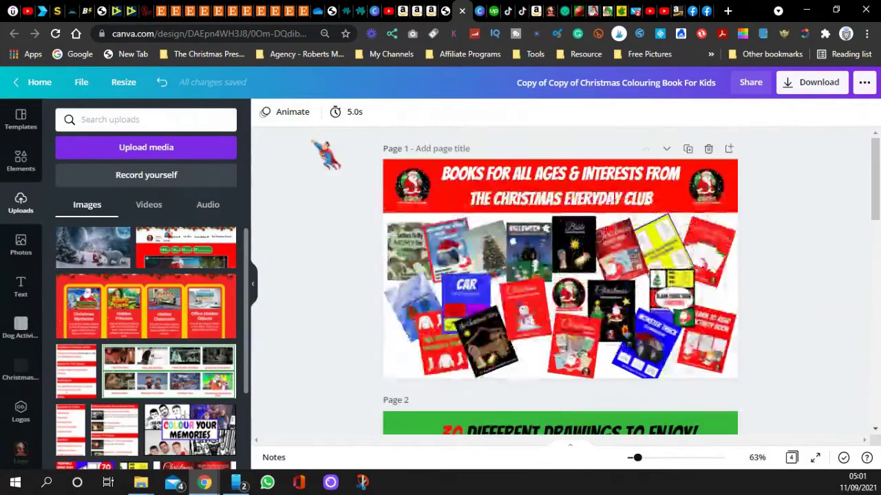
scroll(560, 281, down, 3)
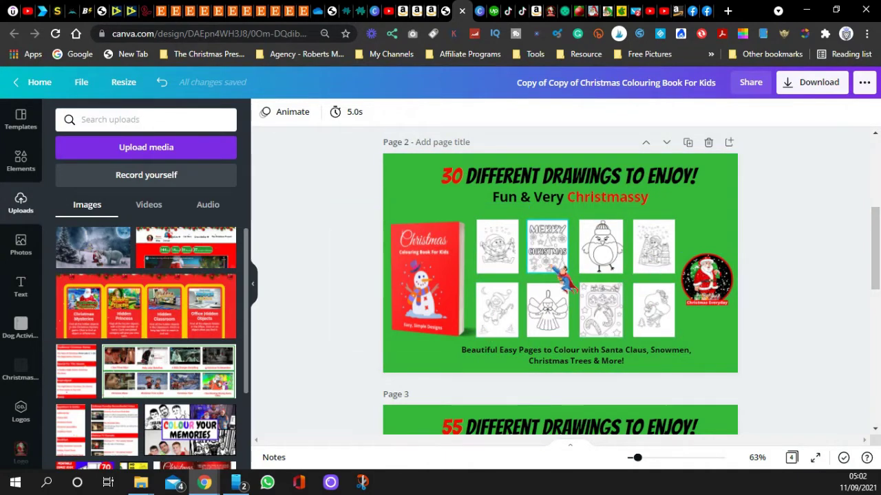
scroll(560, 275, down, 3)
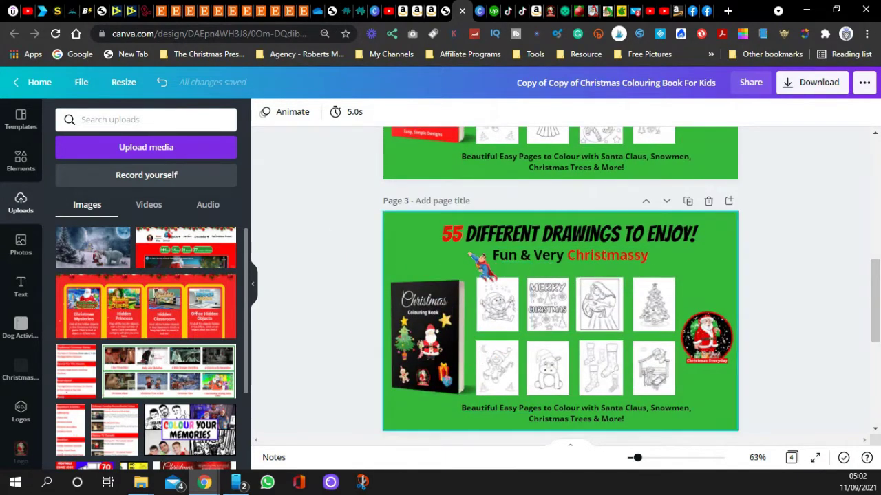
drag(334, 262, 531, 413)
scroll(600, 295, down, 3)
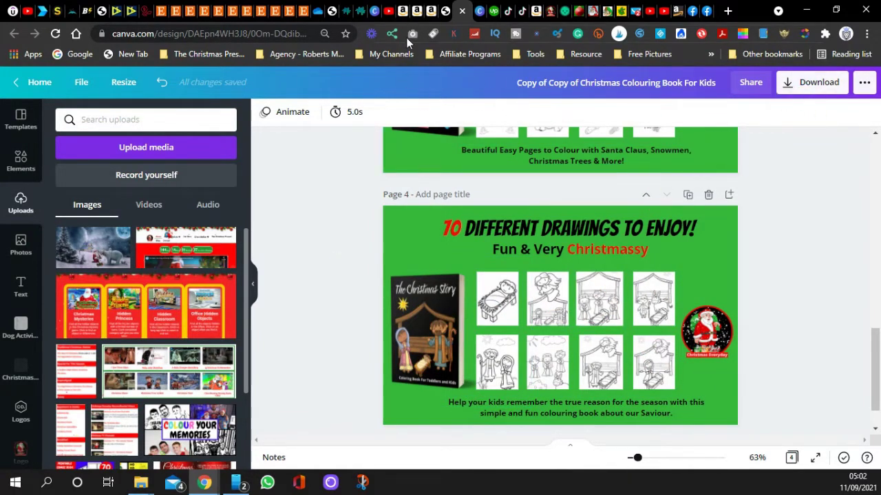
Return to the A+ content editor, start adding the header image, and browse the KDP folder to The Christmas Story Colouring Book folder.
click(444, 14)
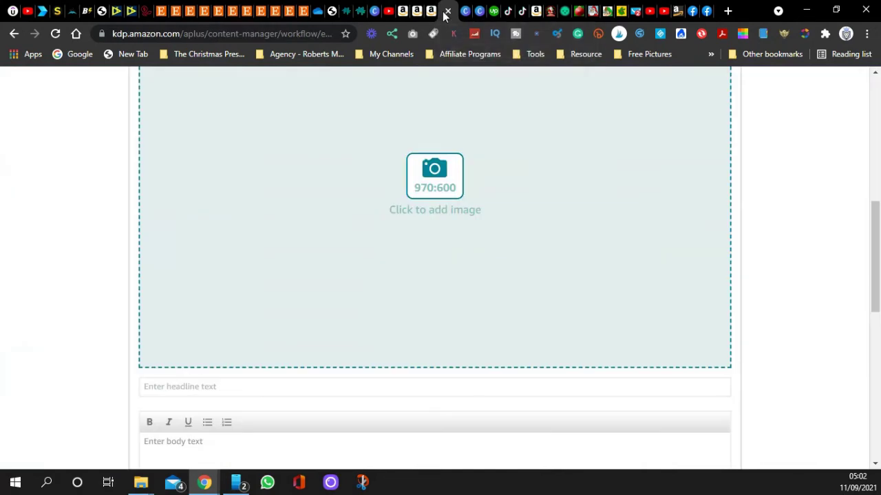
click(421, 190)
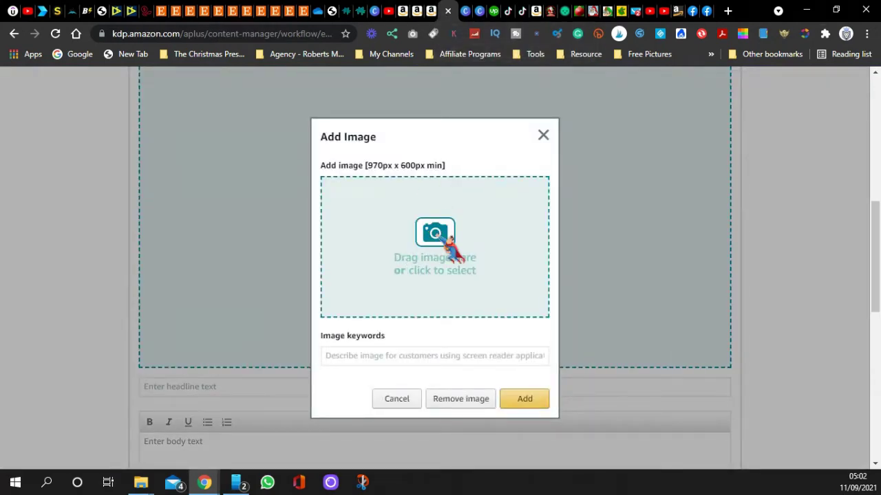
click(447, 241)
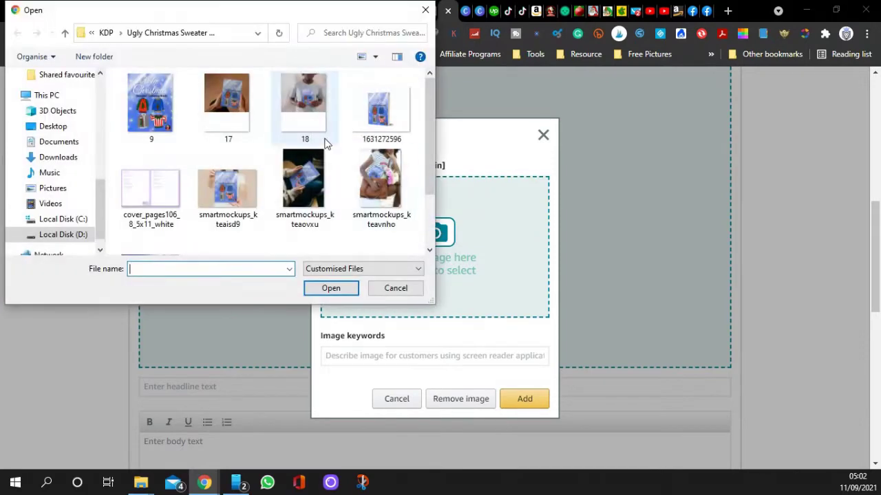
click(65, 33)
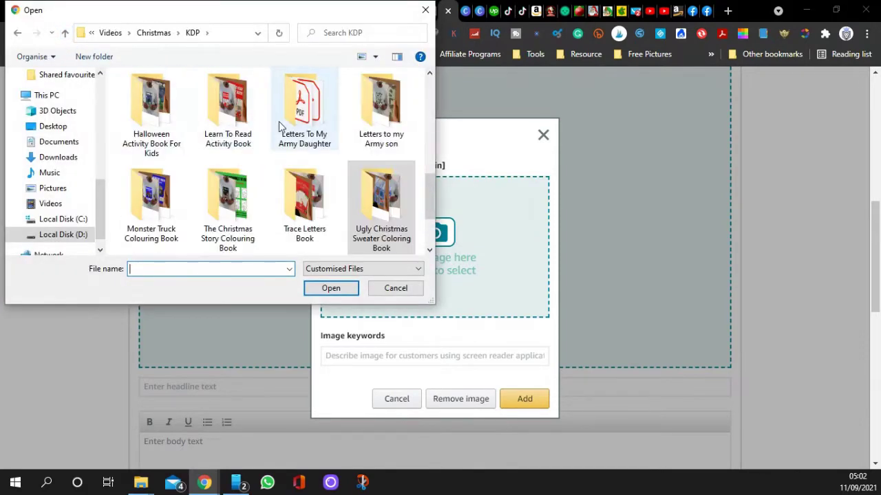
scroll(300, 158, up, 1)
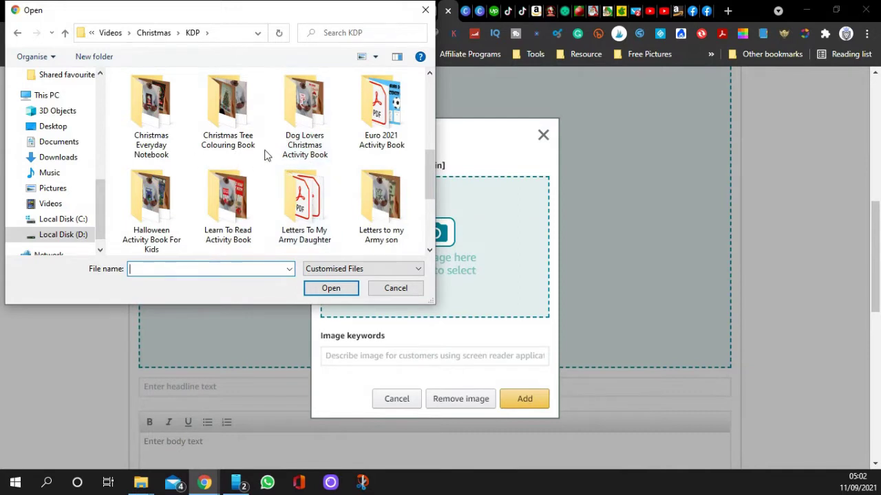
scroll(267, 156, up, 1)
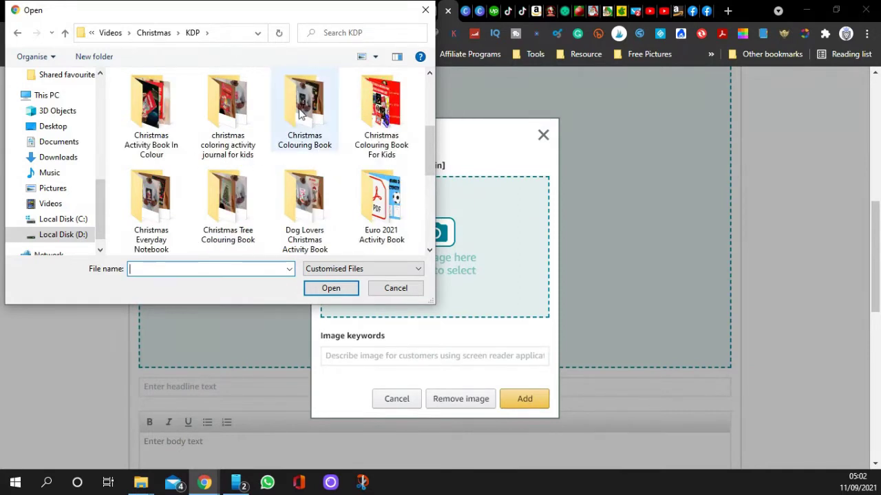
scroll(272, 143, up, 1)
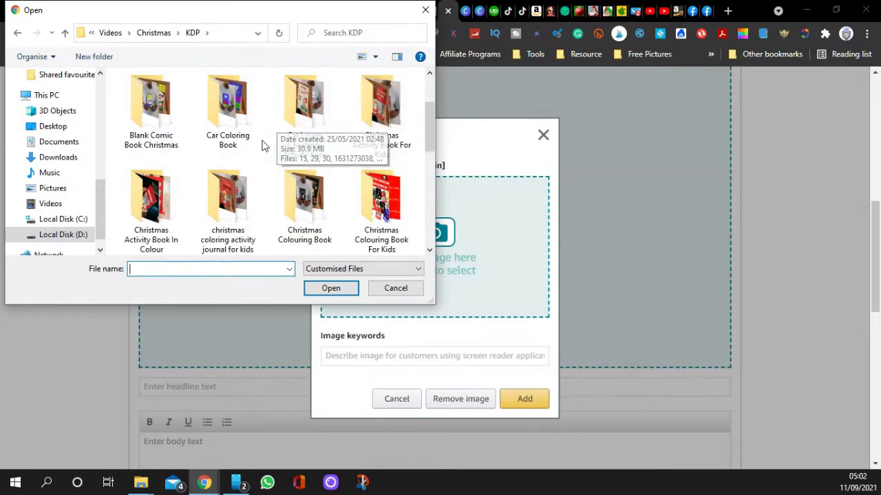
scroll(261, 147, up, 1)
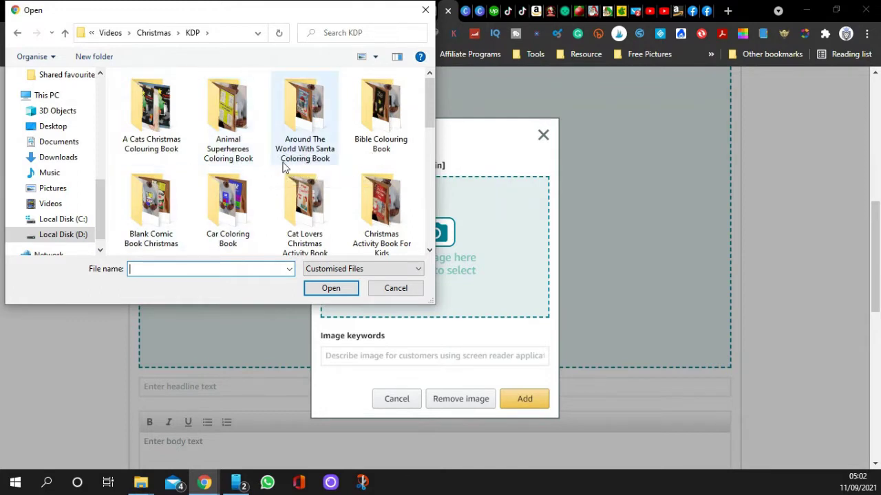
scroll(273, 172, down, 1)
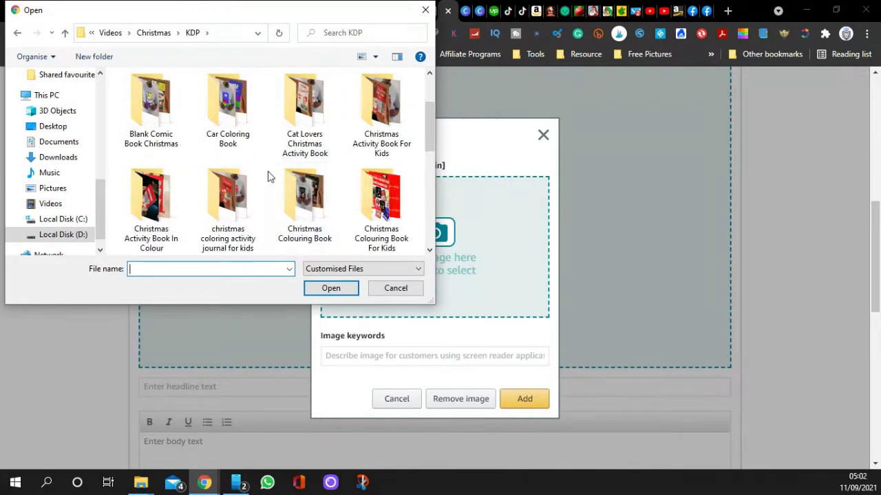
scroll(268, 176, down, 1)
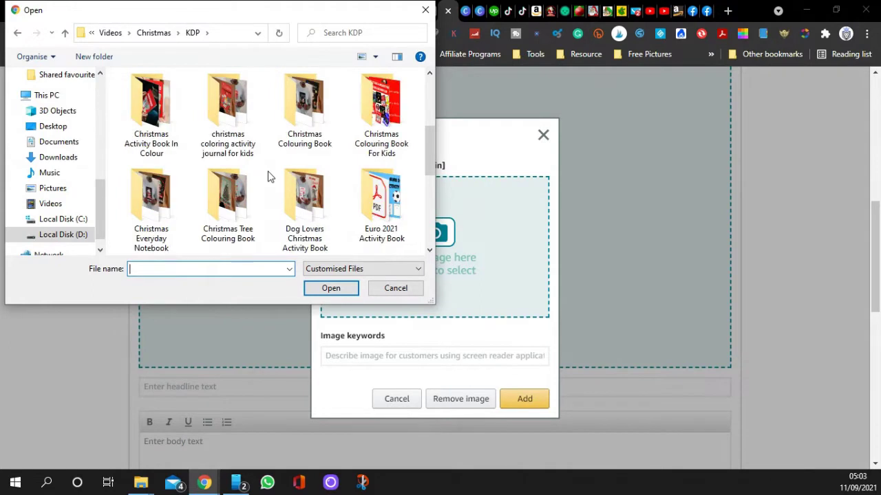
scroll(268, 176, down, 1)
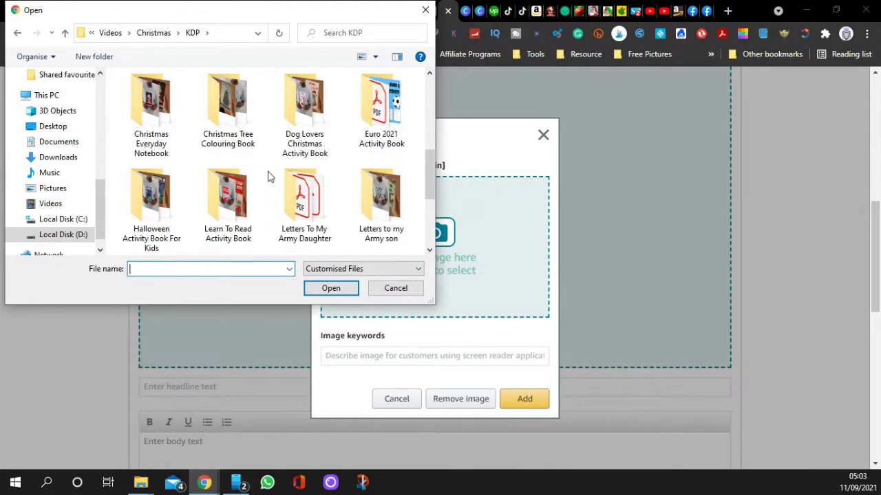
scroll(268, 177, down, 1)
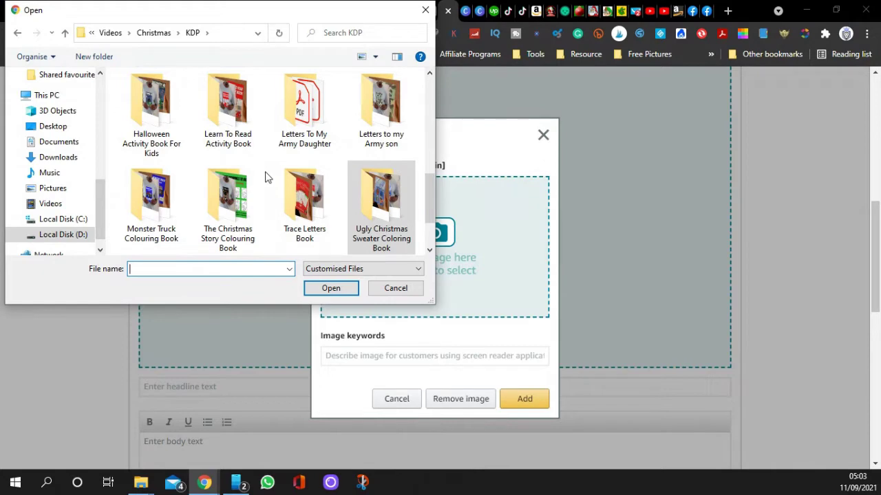
double_click(224, 198)
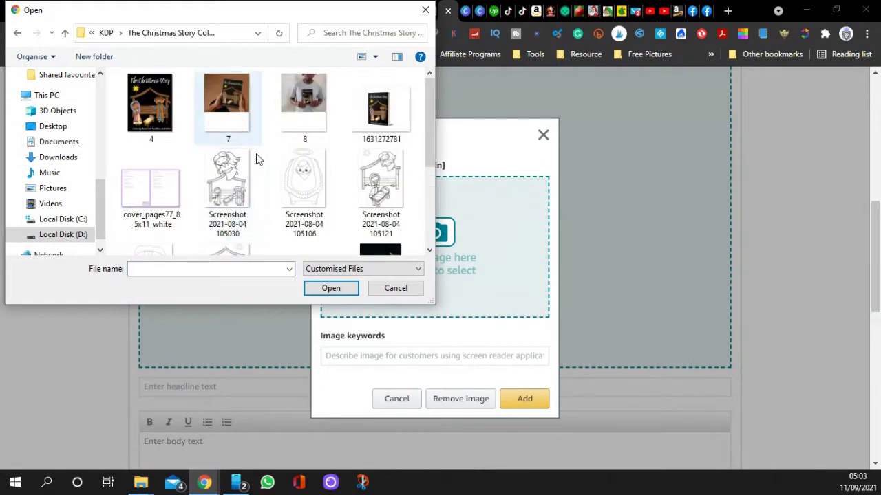
Choose the green banner image The Christmas Story Colouring Book as the file to upload.
scroll(268, 163, down, 2)
click(224, 203)
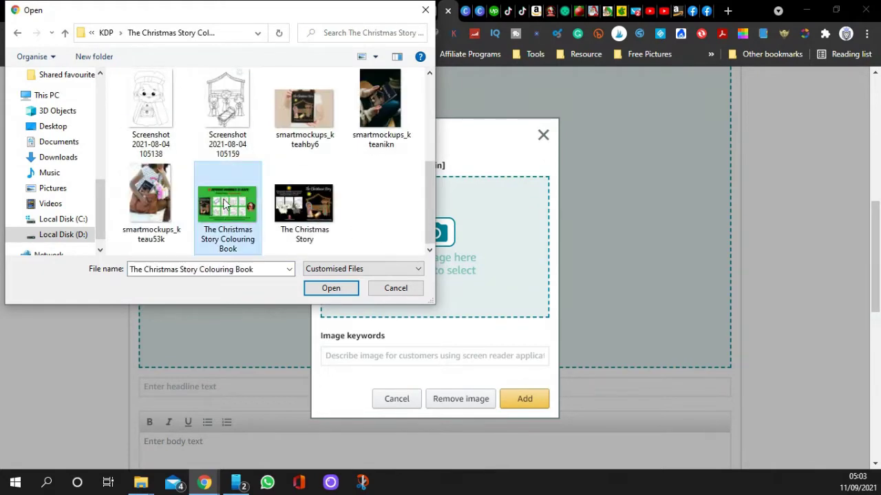
click(319, 285)
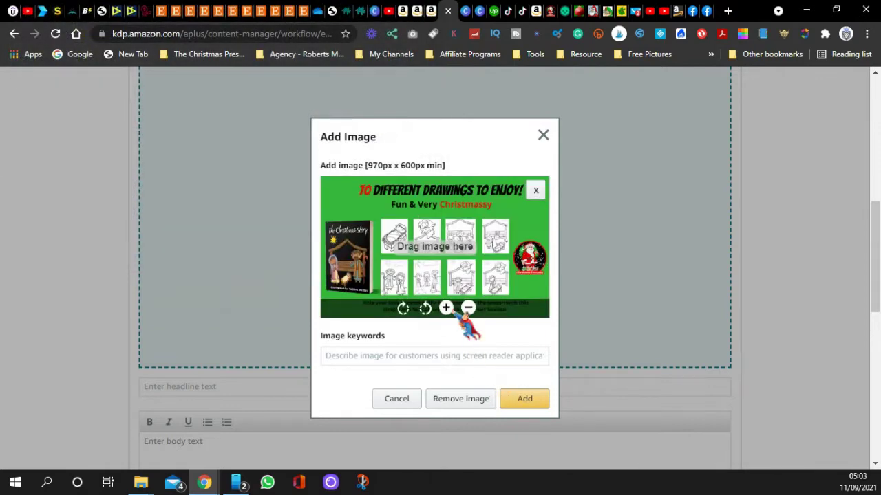
Set the image keywords to "The Christmas Story" and add the image to the header module.
click(382, 353)
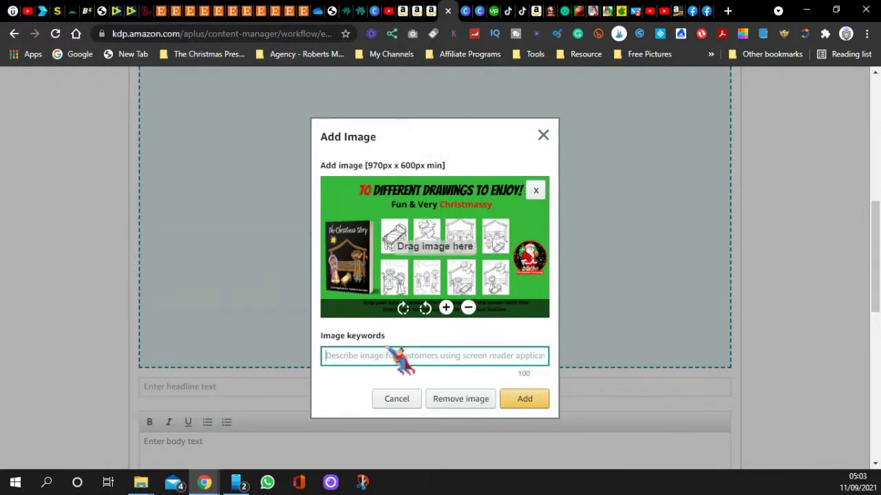
text(C)
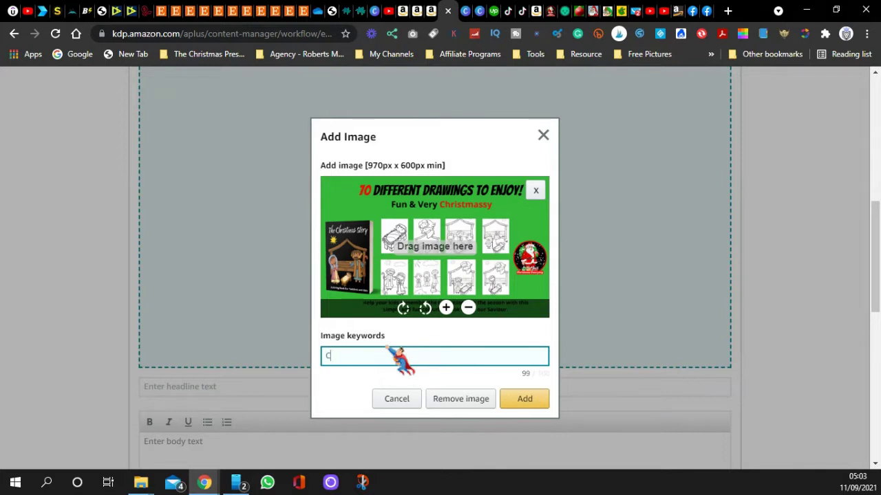
key(BackSpace)
text(The Christmas Story)
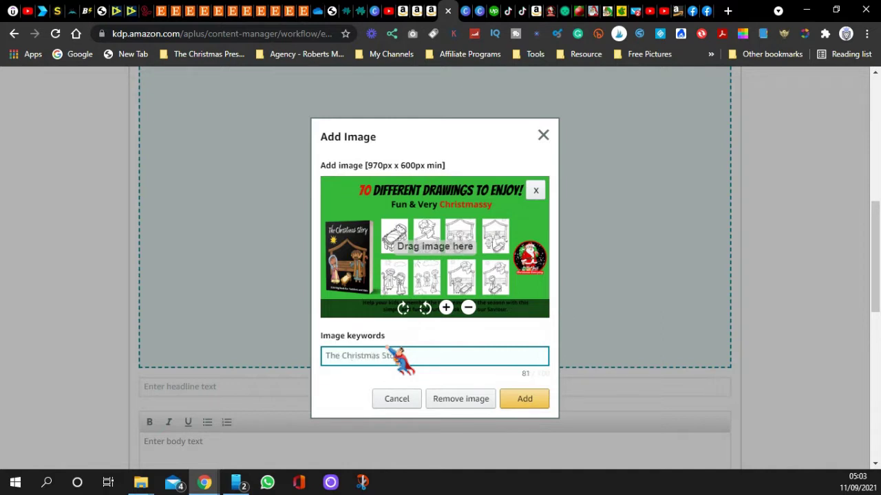
click(528, 401)
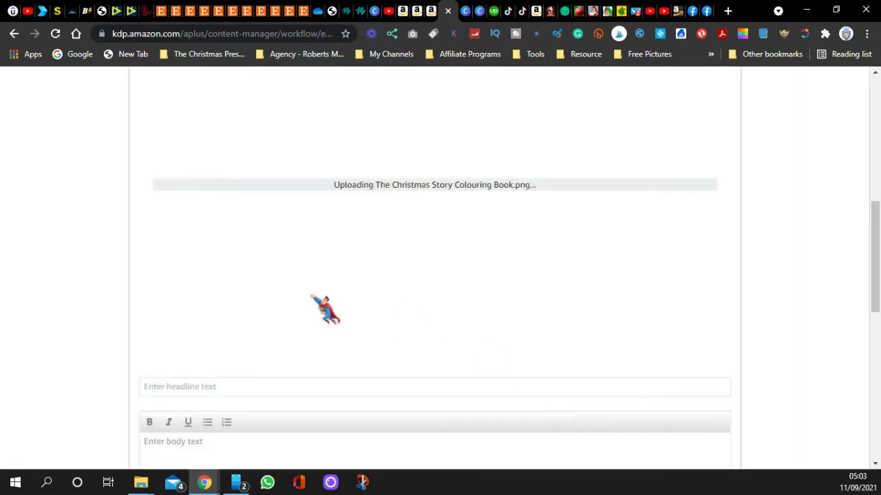
Add a second Standard Image Header With Text module below the first one.
scroll(412, 234, down, 3)
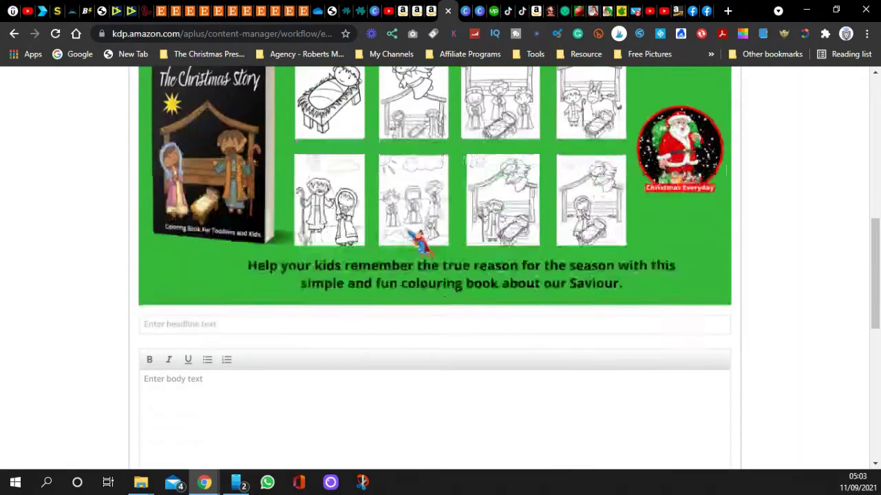
scroll(304, 275, down, 1)
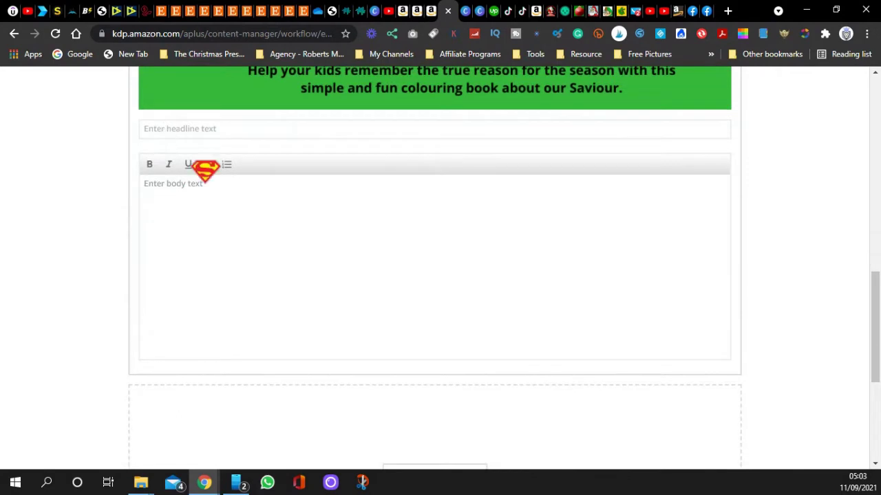
scroll(434, 255, down, 3)
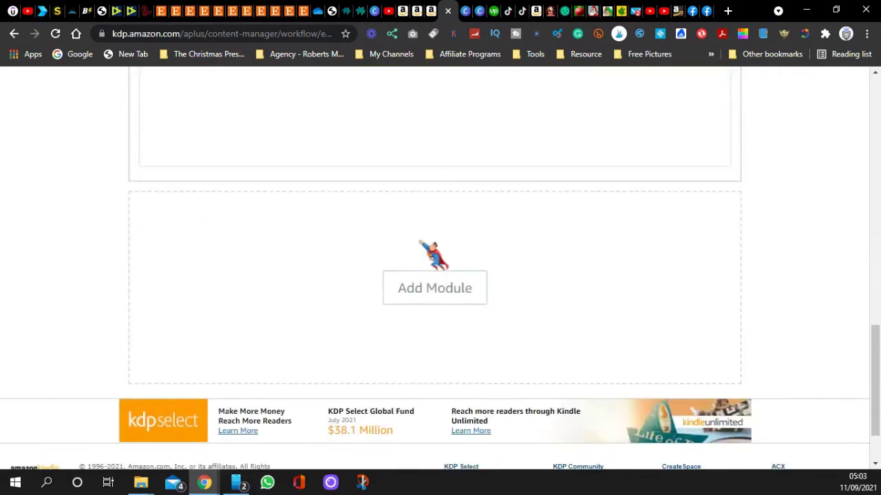
click(428, 287)
scroll(430, 289, down, 5)
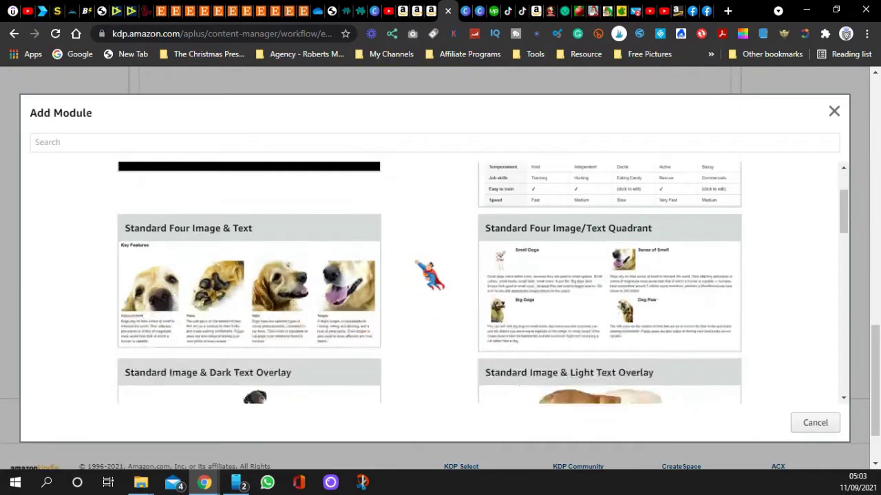
click(222, 323)
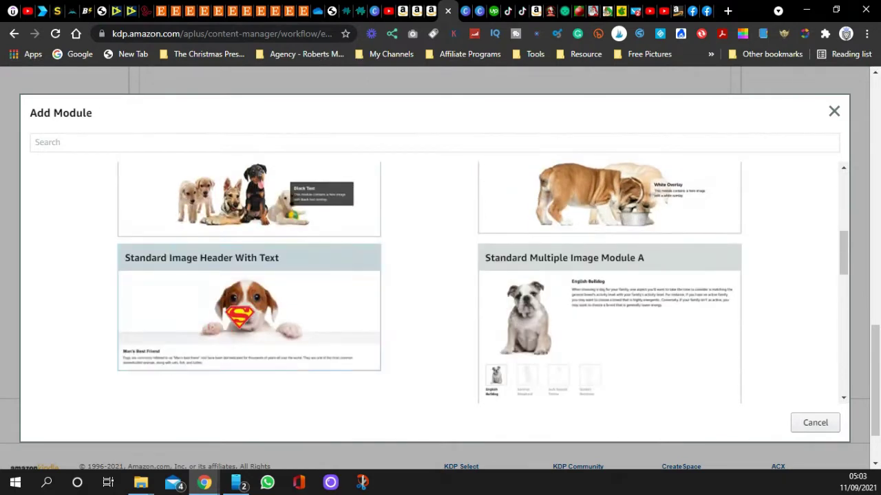
scroll(312, 309, down, 2)
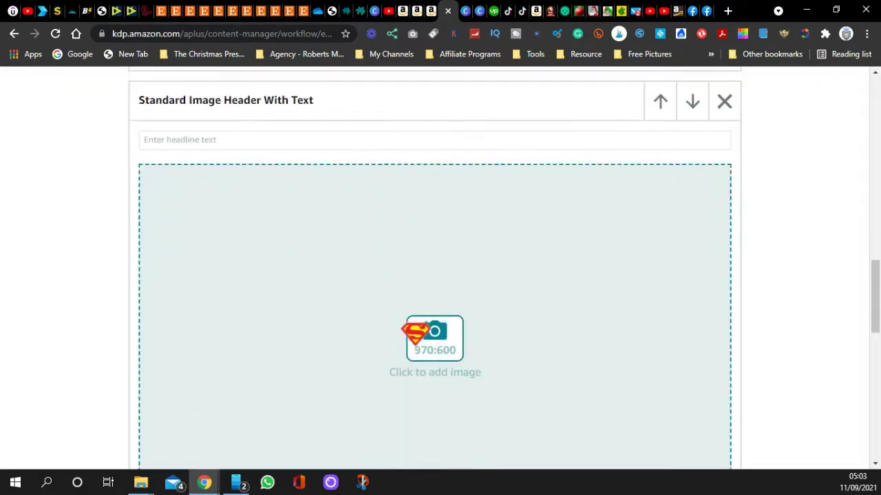
Start adding the second header module's image and check the Books For All Ages & Interests banner in the Canva design.
click(446, 323)
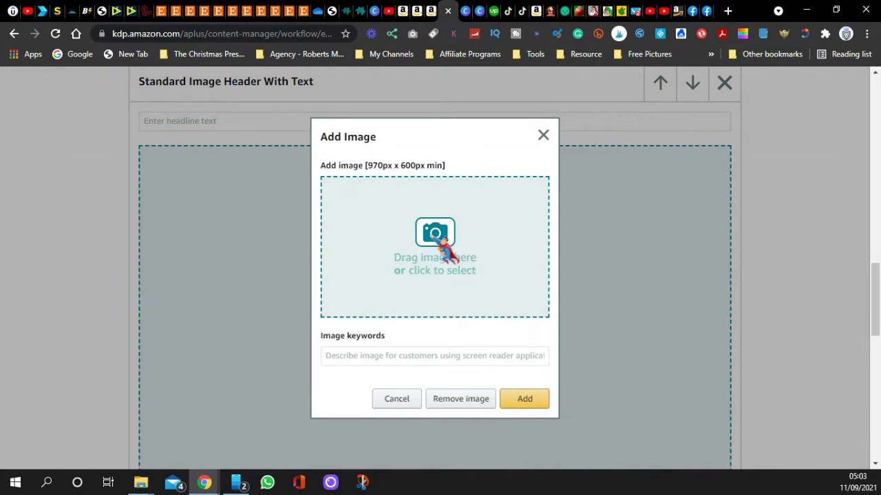
click(466, 11)
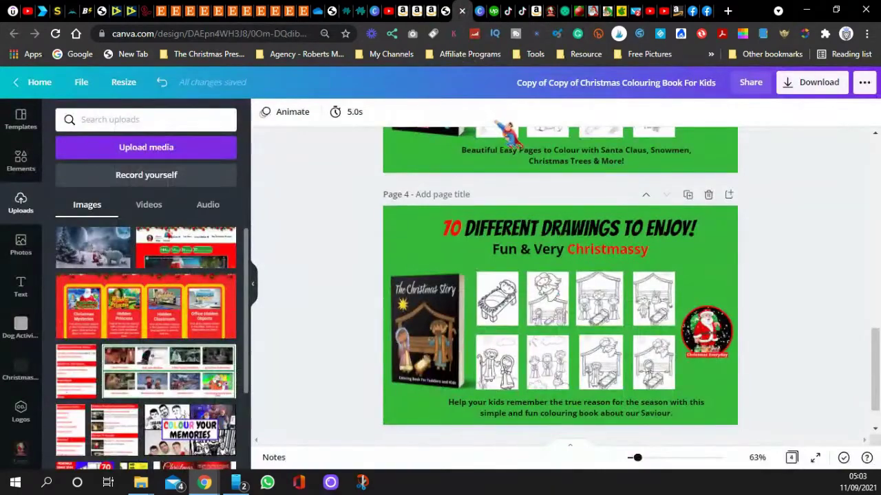
scroll(508, 134, up, 8)
scroll(596, 219, up, 4)
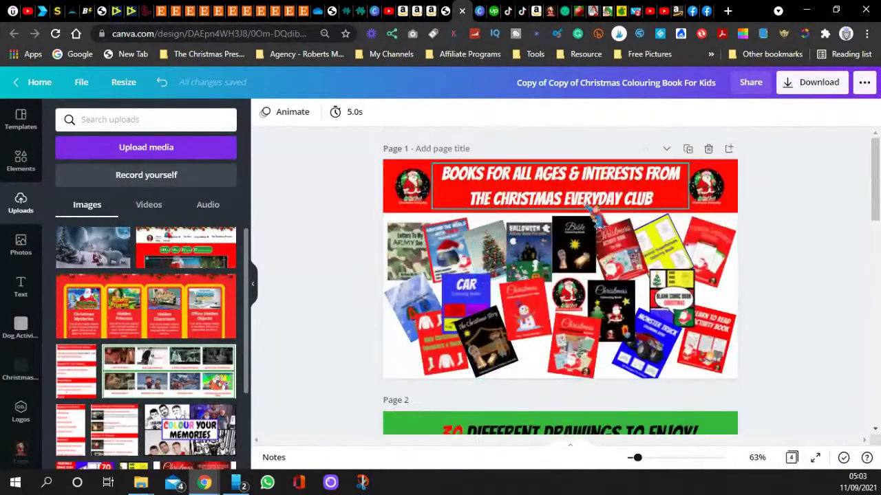
Return to the A+ content editor and choose Copy of Copy of Christmas Colouring Book For Kids from Downloads as the header image.
drag(445, 12, 418, 260)
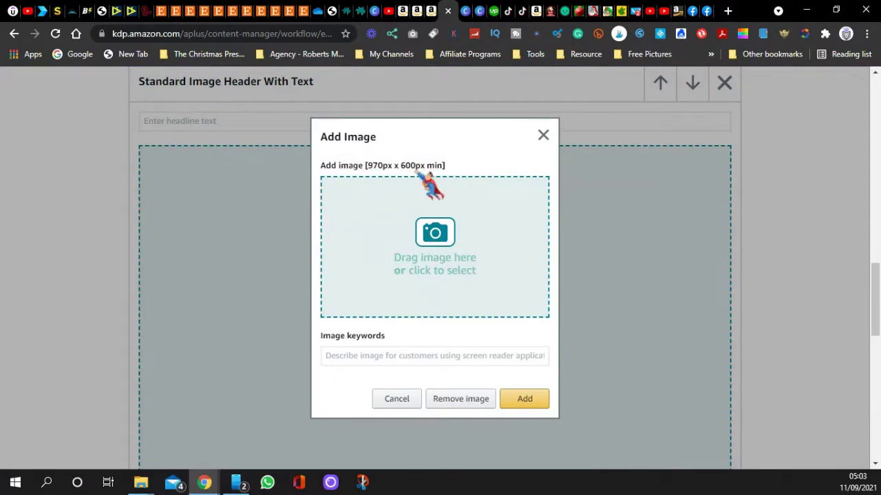
click(440, 258)
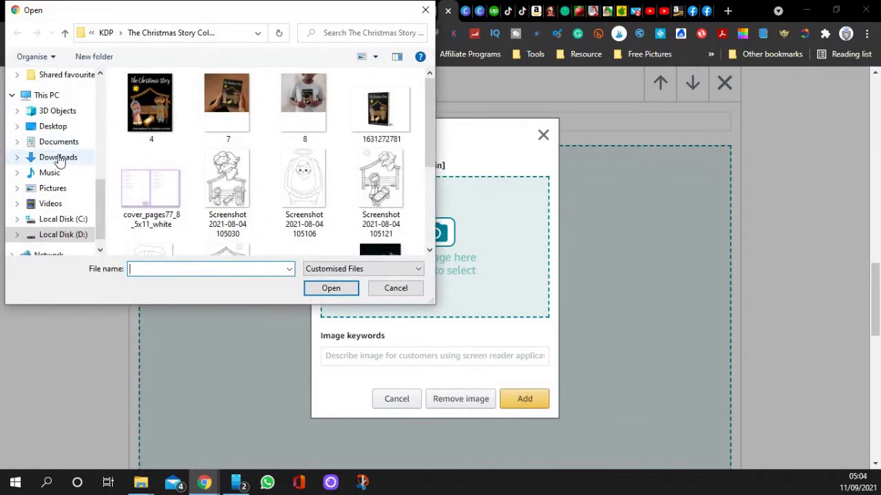
click(59, 157)
click(155, 141)
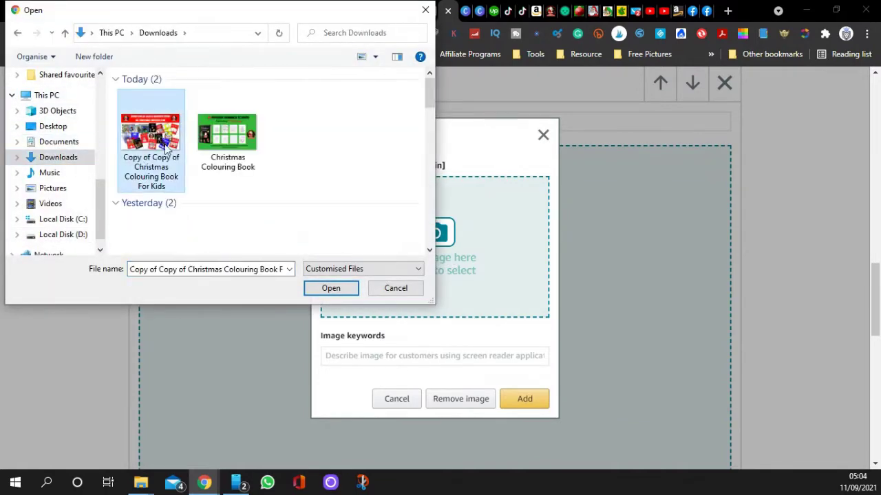
click(330, 289)
Set the image keywords to "Christmas Everyday Books" and add the image to the second header module.
click(413, 358)
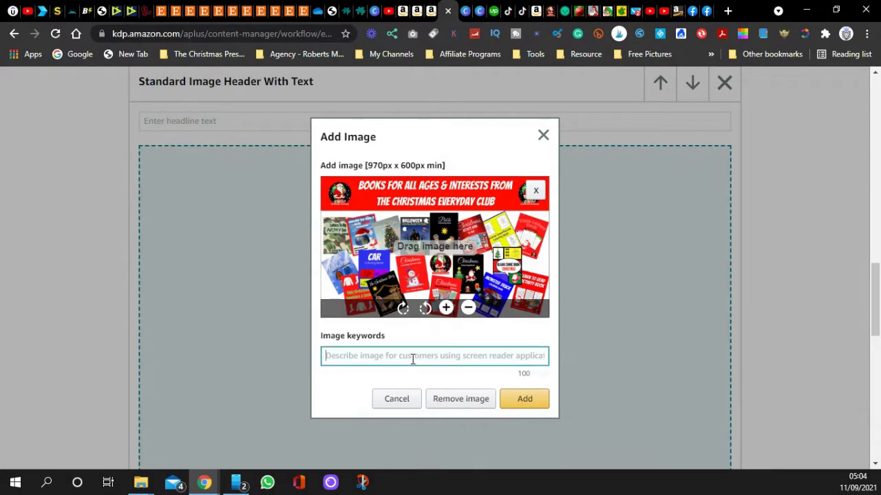
text(Christmas Everyday Books)
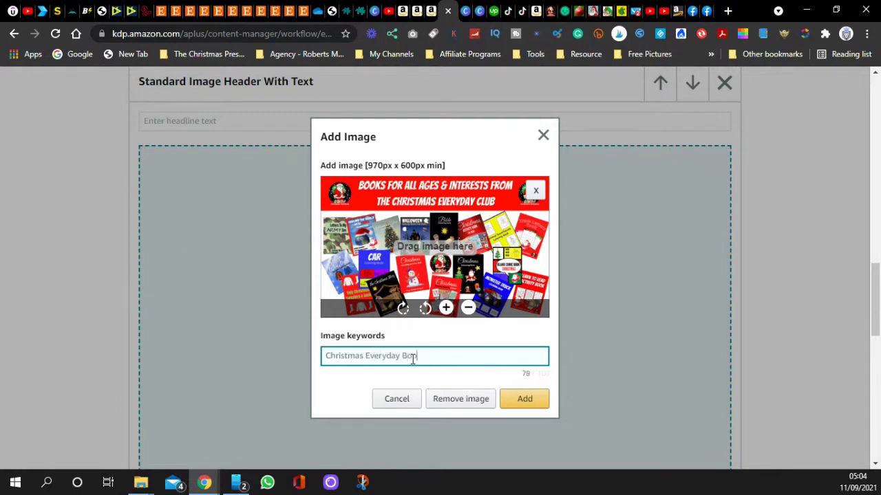
click(523, 400)
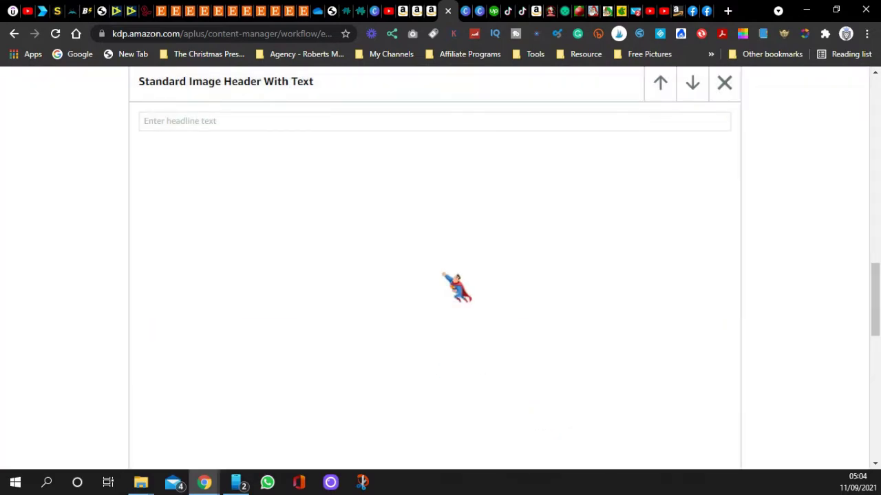
Add a Standard Image & Light Text Overlay module below the second image header module.
scroll(456, 288, down, 3)
scroll(456, 288, up, 2)
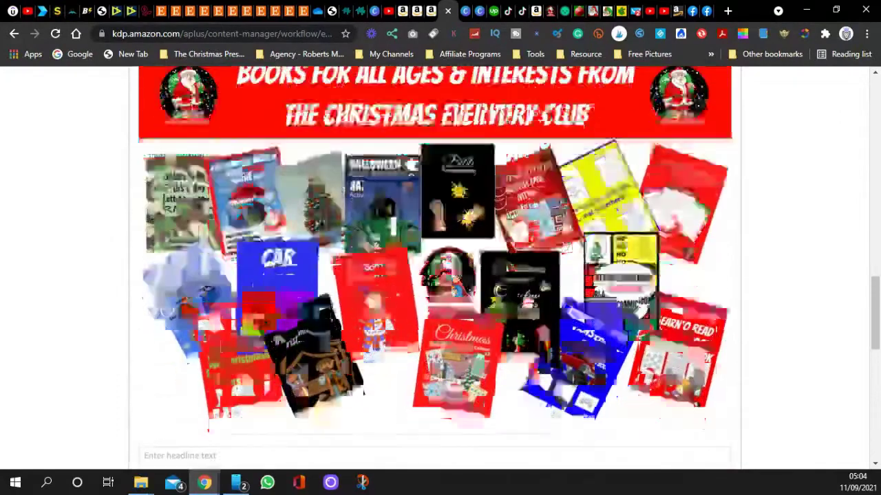
scroll(457, 288, down, 3)
scroll(413, 344, down, 3)
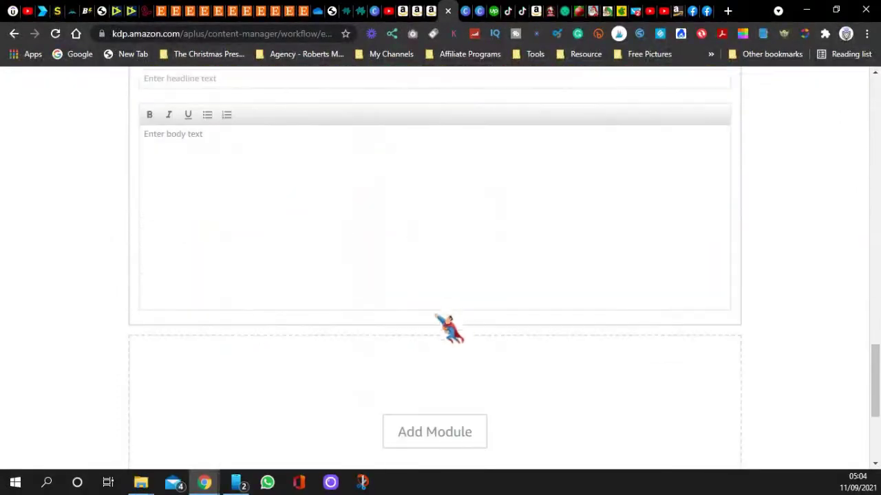
scroll(448, 329, down, 3)
click(435, 245)
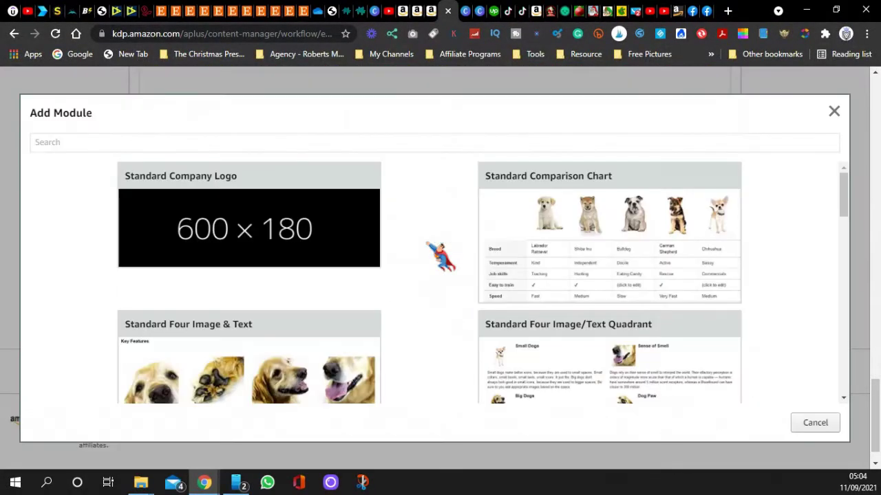
scroll(434, 269, down, 2)
scroll(444, 279, down, 2)
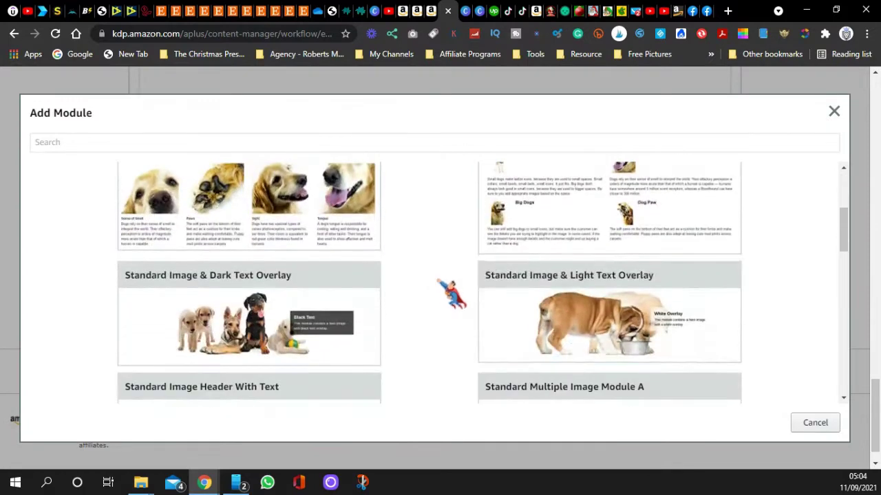
click(575, 328)
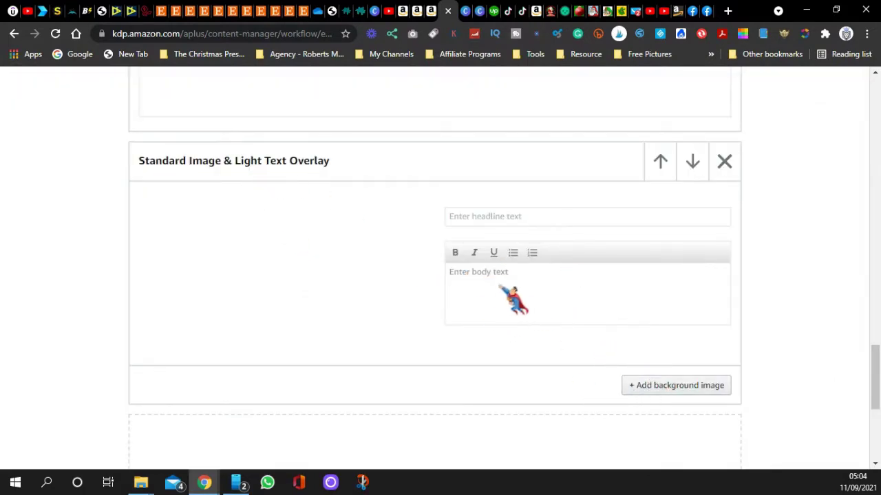
Start adding the overlay module's background image and review the wide banner pages in the other Canva design.
click(651, 390)
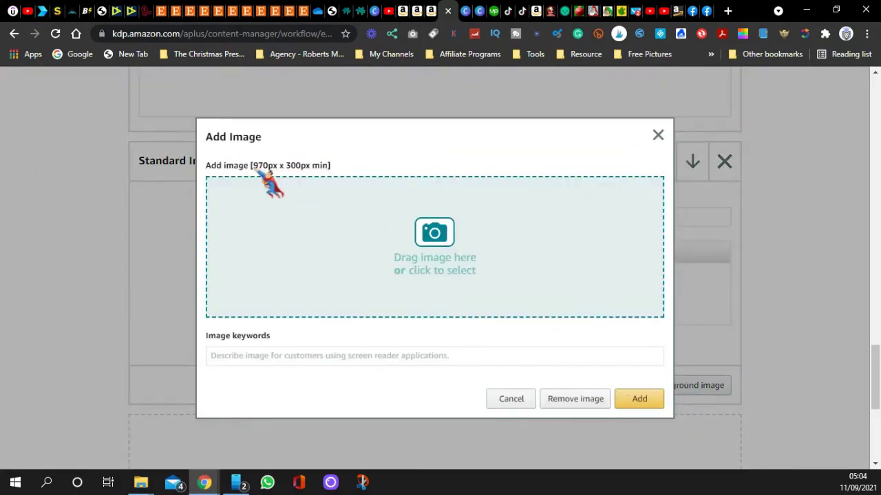
click(474, 11)
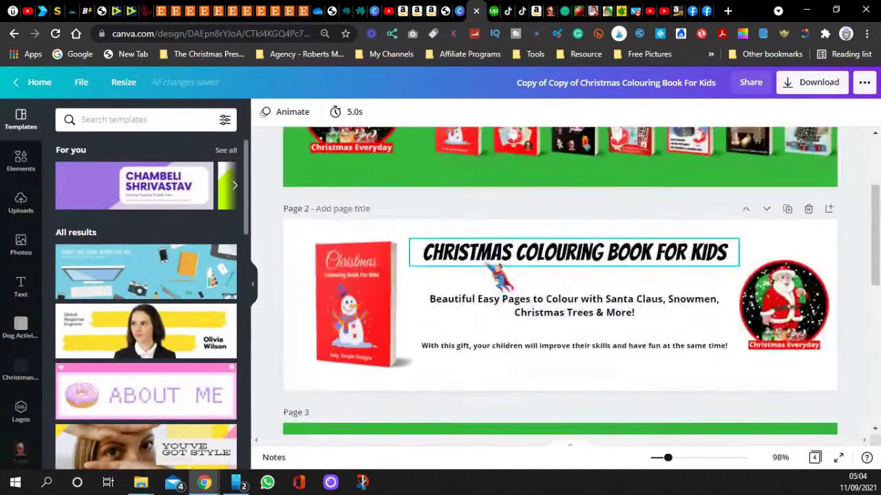
scroll(496, 270, up, 3)
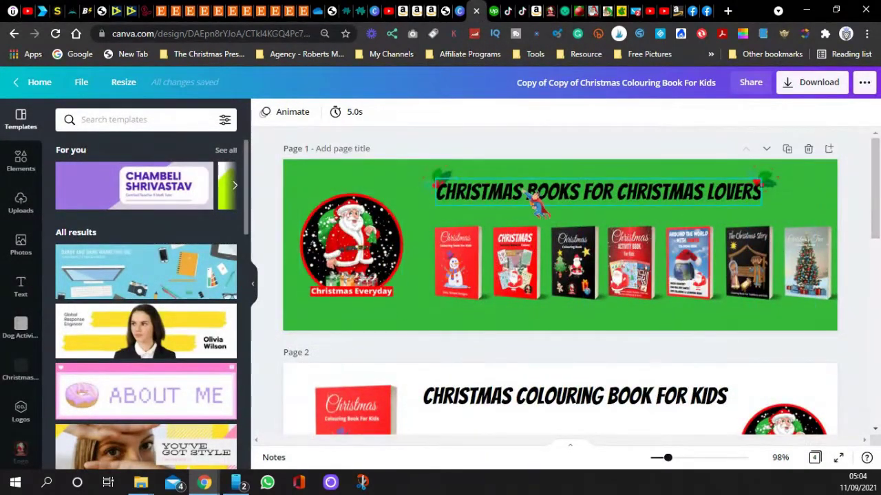
scroll(543, 214, down, 3)
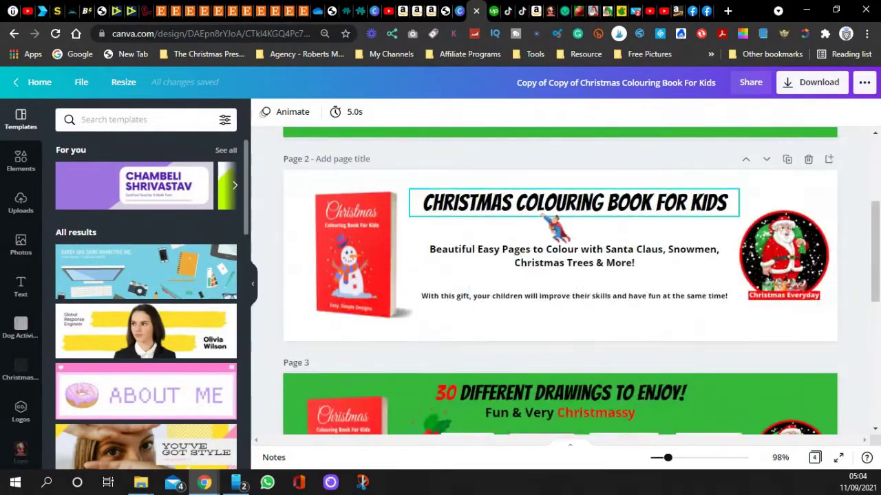
scroll(542, 215, down, 3)
scroll(540, 323, down, 2)
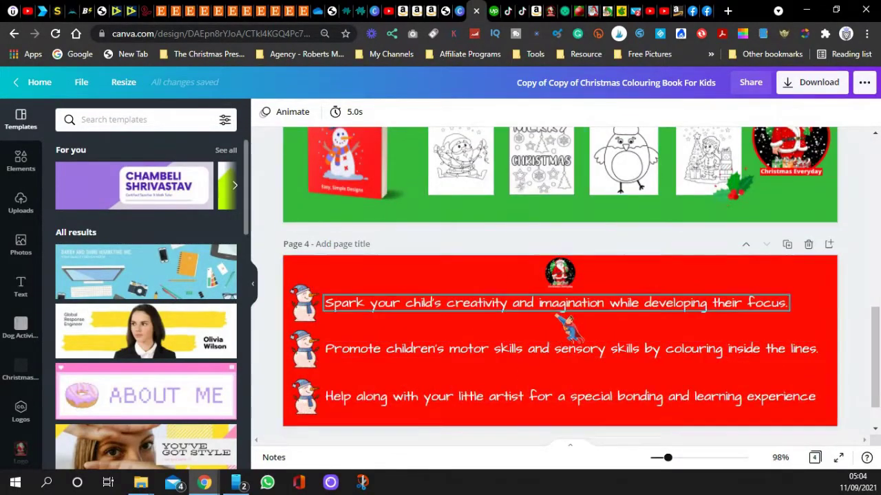
Return to the A+ content editor and choose the red banner Copy of Copy of Christmas Colouring Book For Kids (2) from Downloads.
click(444, 14)
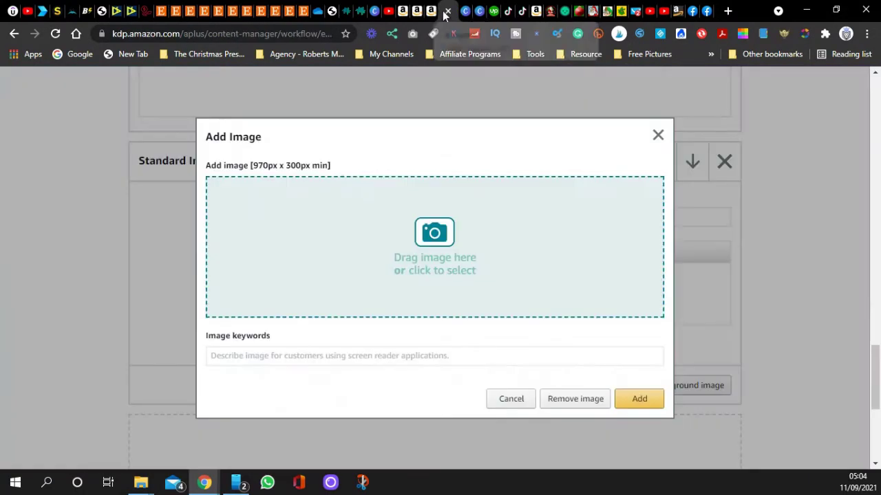
click(434, 238)
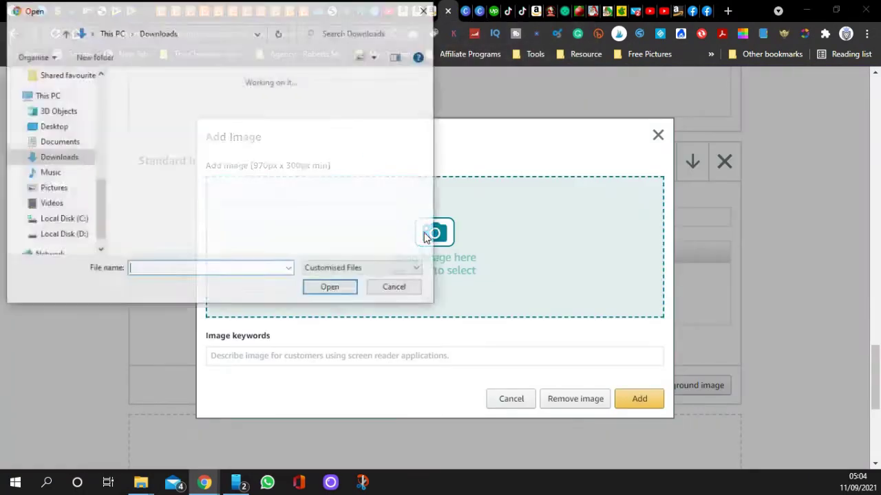
scroll(170, 179, down, 2)
click(224, 82)
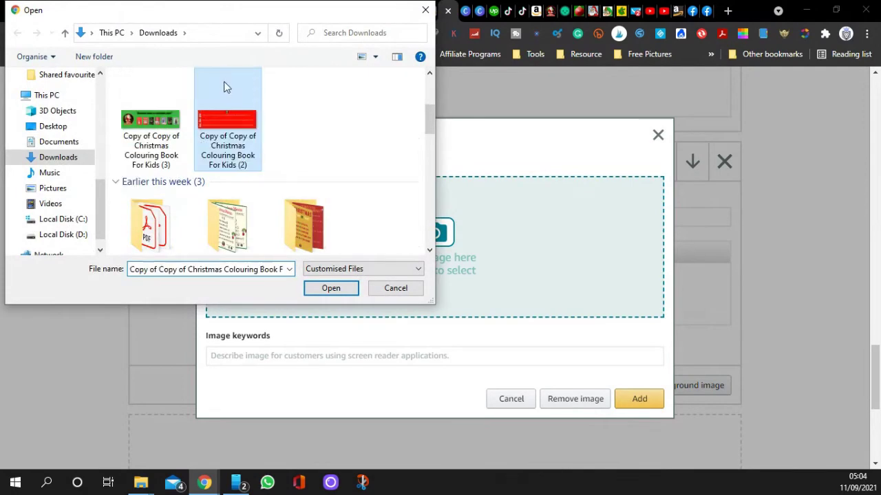
click(320, 291)
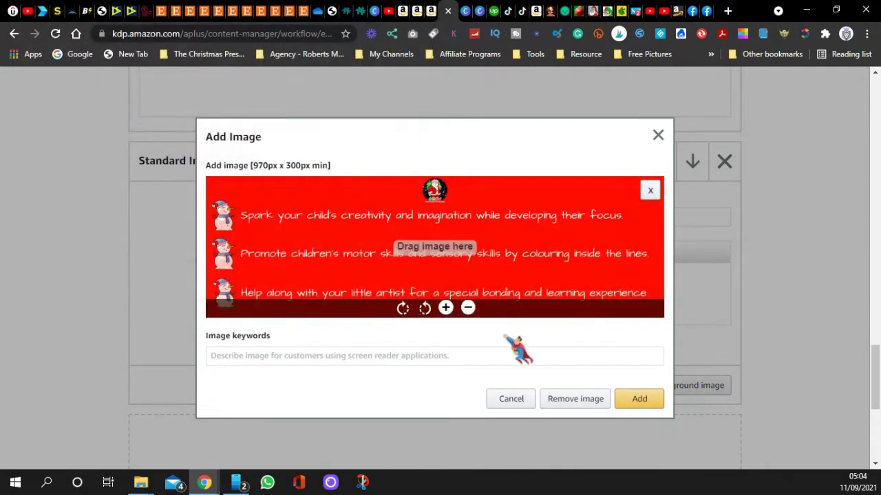
Set the image keywords to "Coloring Books" and add the red banner as the overlay module's background.
click(279, 356)
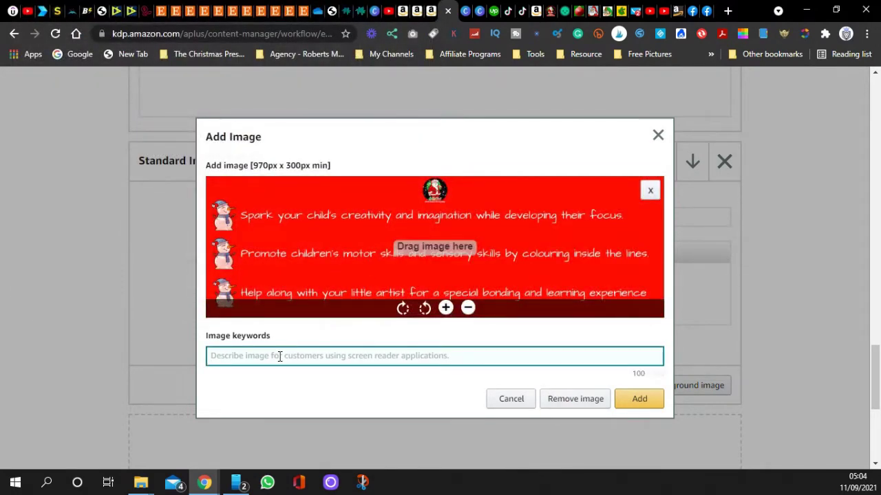
text(Coloring Books)
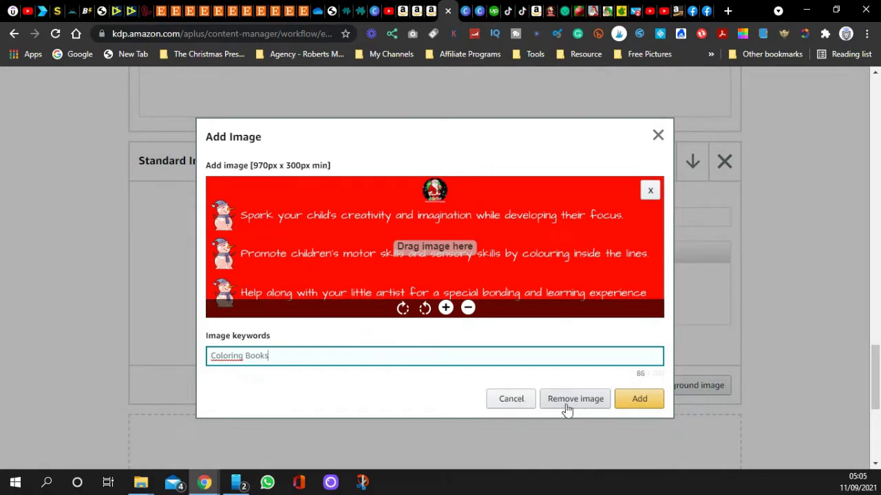
click(629, 402)
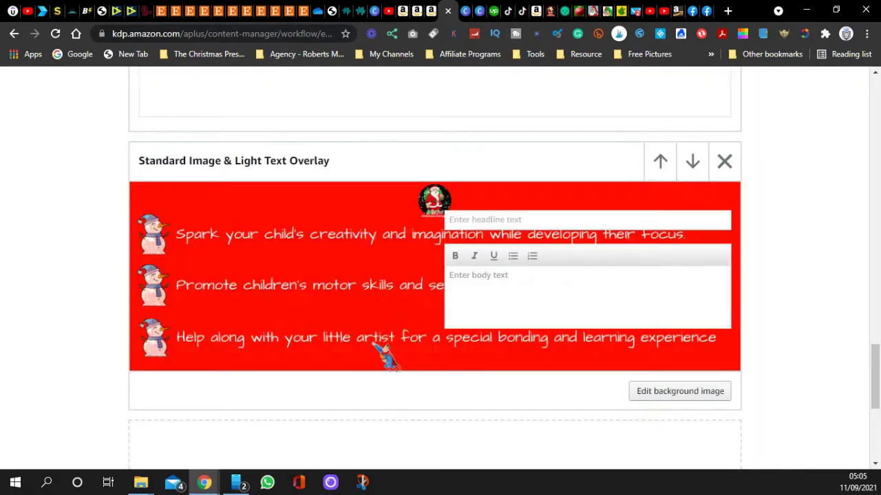
Add a second Standard Image & Light Text Overlay module below the red banner module.
scroll(389, 331, up, 7)
scroll(389, 331, down, 10)
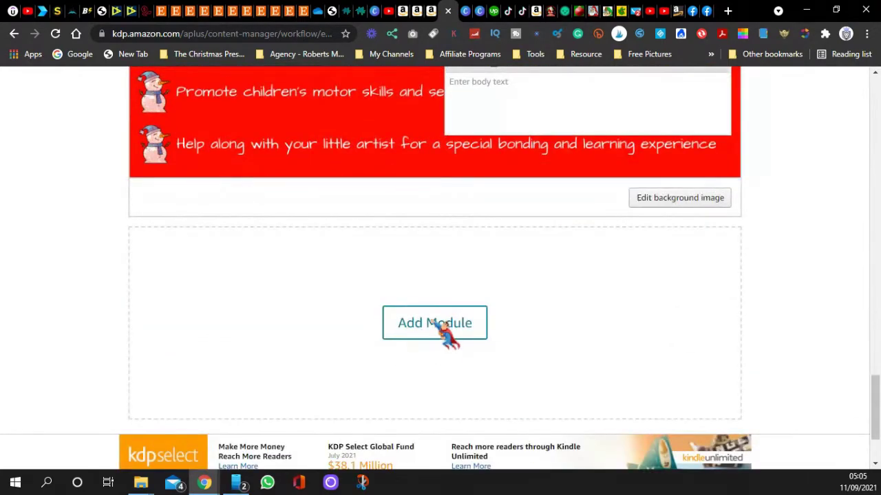
click(435, 322)
scroll(451, 344, down, 3)
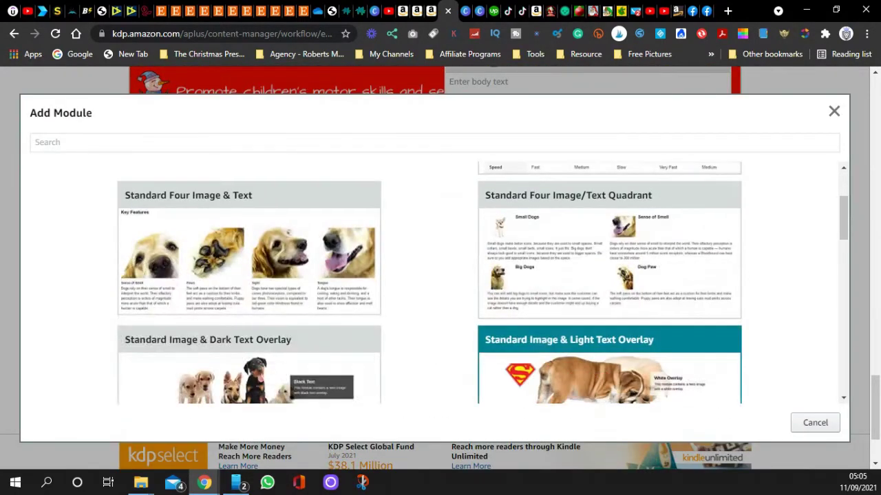
scroll(609, 344, down, 1)
click(609, 344)
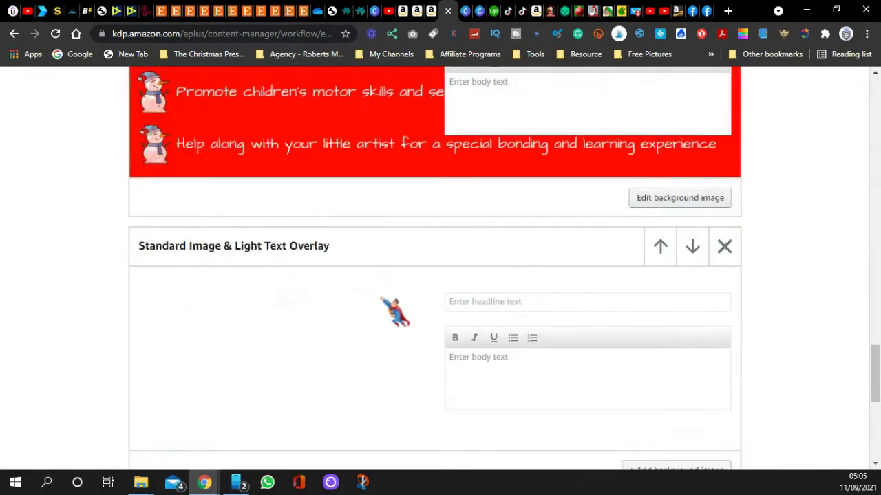
Choose the green banner Copy of Copy of Christmas Colouring Book For Kids (3) as the new overlay module's background image.
scroll(394, 311, down, 3)
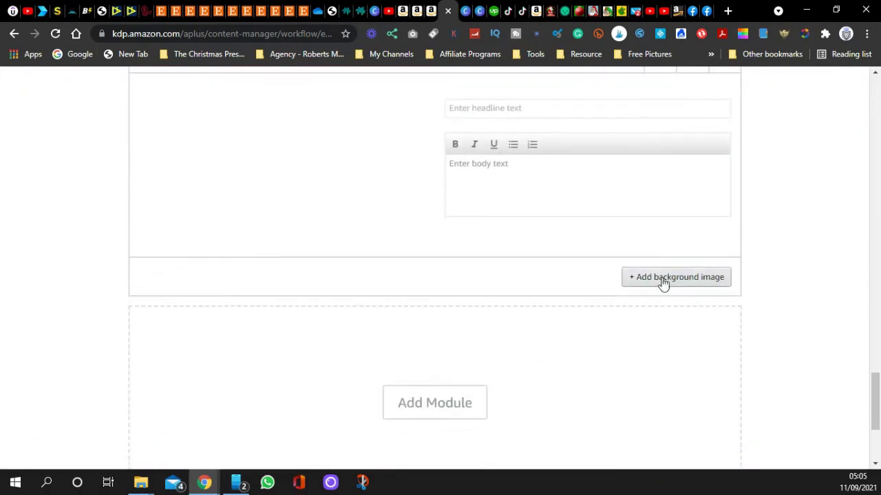
click(662, 279)
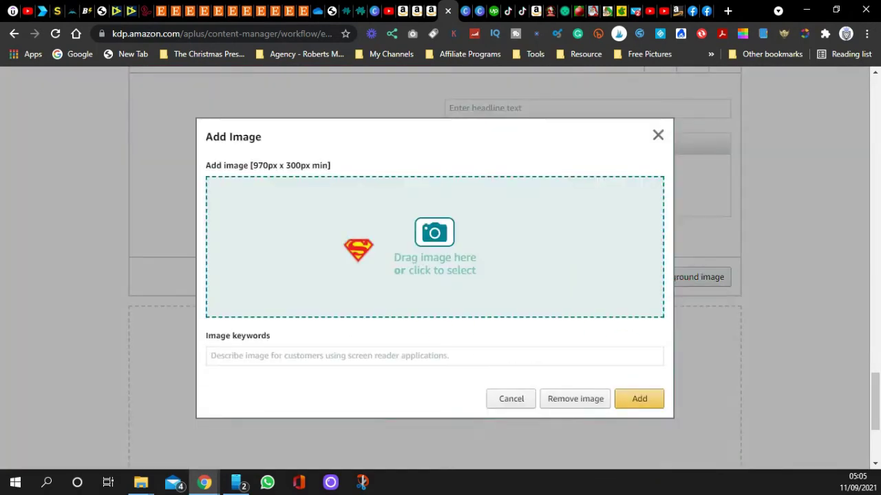
click(430, 234)
scroll(206, 151, down, 3)
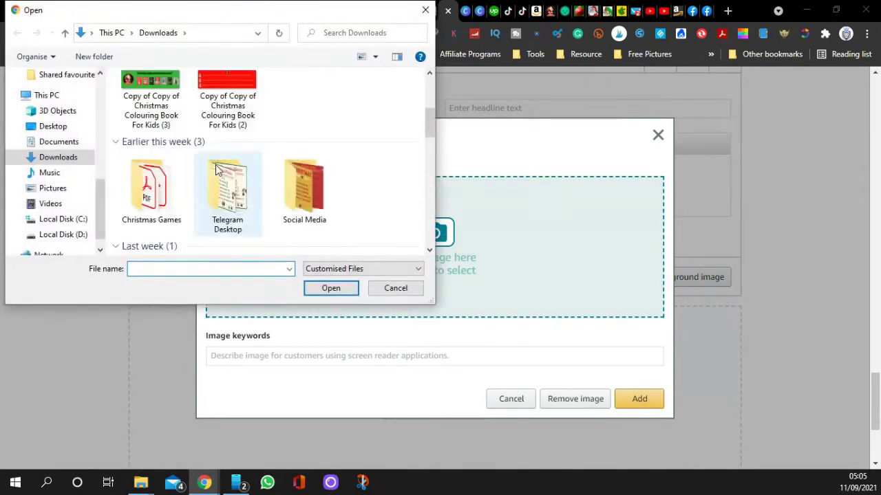
scroll(165, 127, up, 1)
click(159, 147)
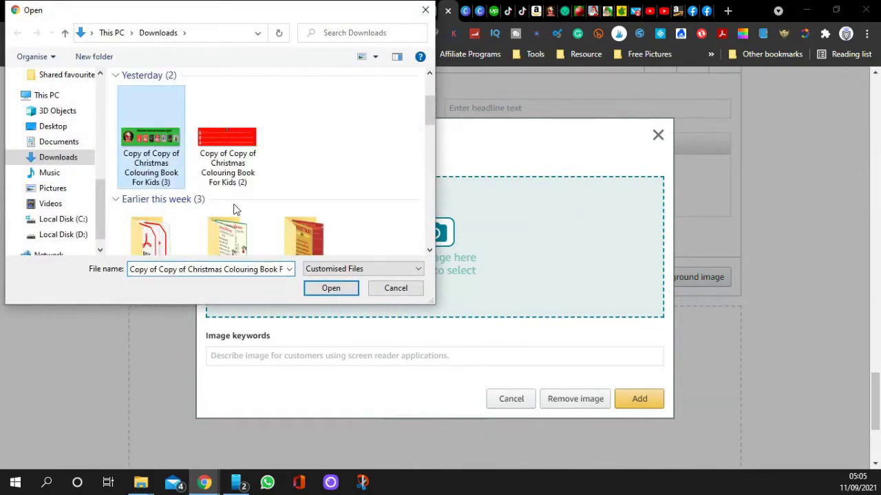
click(318, 290)
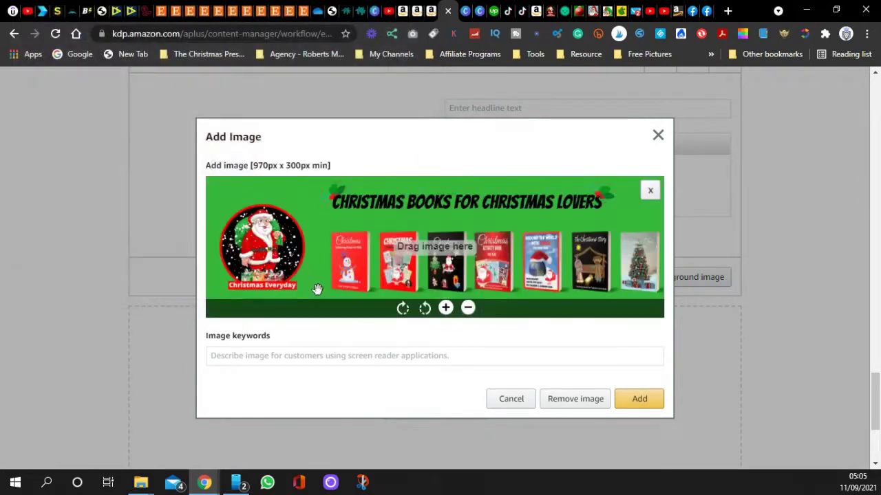
Set the image keywords to "Christmas Everyday" and add the green banner as the overlay module's background.
click(291, 356)
text(Co)
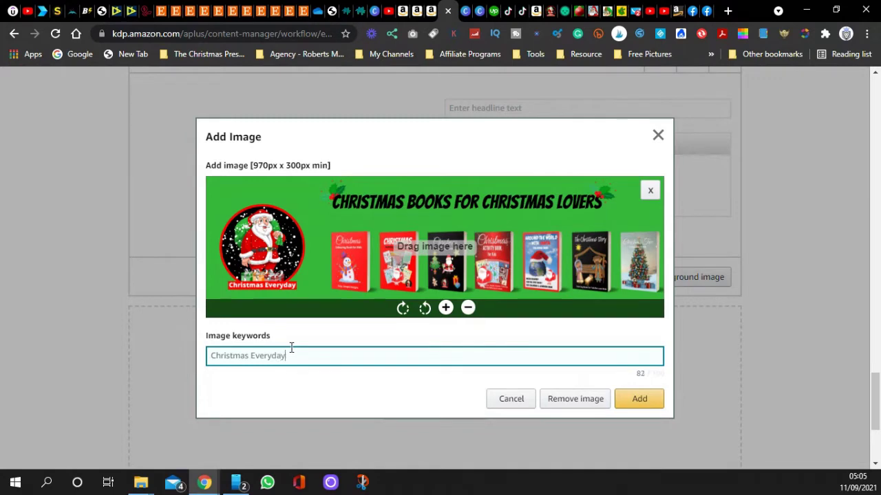
click(625, 403)
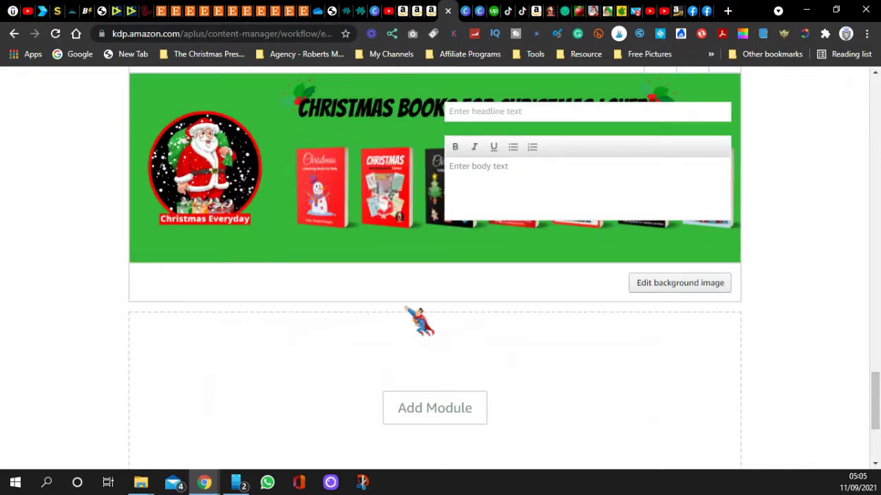
Add a Standard Four Image & Text module below the green banner module.
click(439, 413)
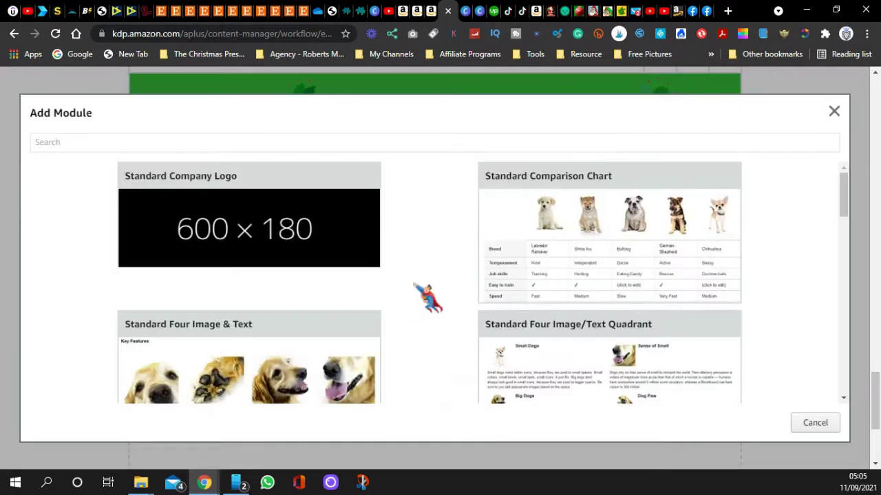
scroll(423, 286, down, 1)
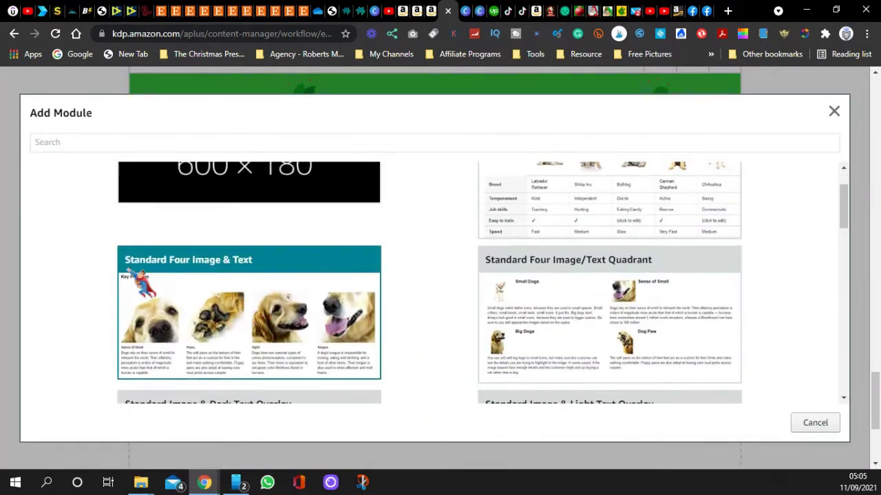
click(261, 329)
scroll(350, 299, down, 2)
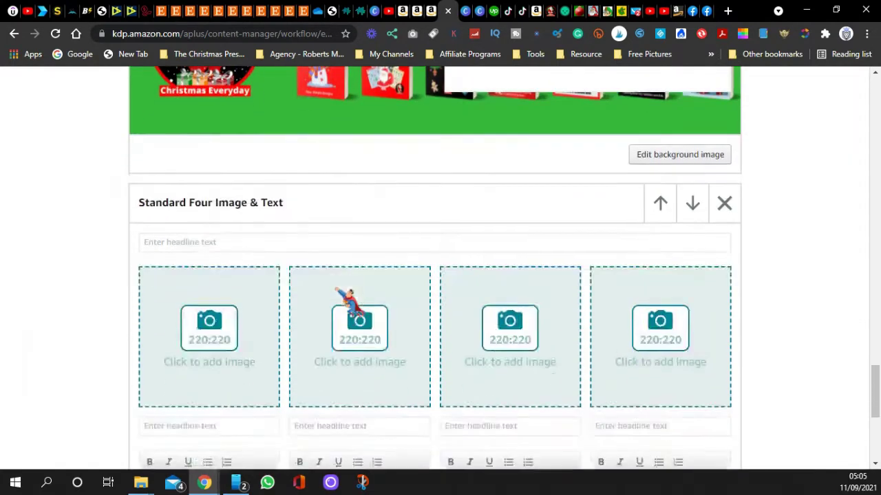
click(209, 330)
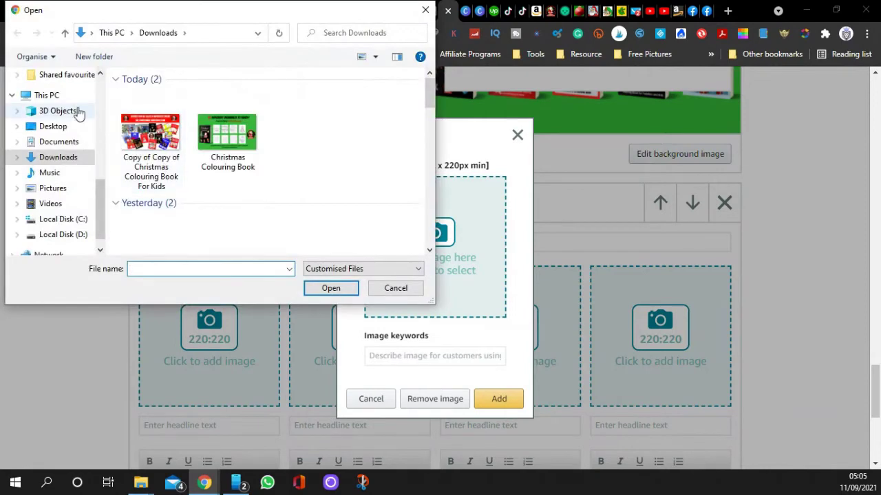
click(65, 220)
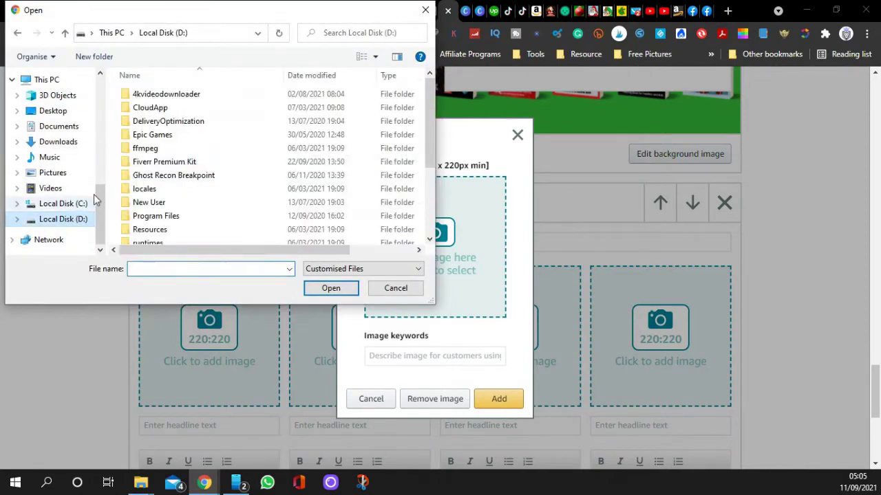
scroll(146, 198, down, 3)
double_click(145, 198)
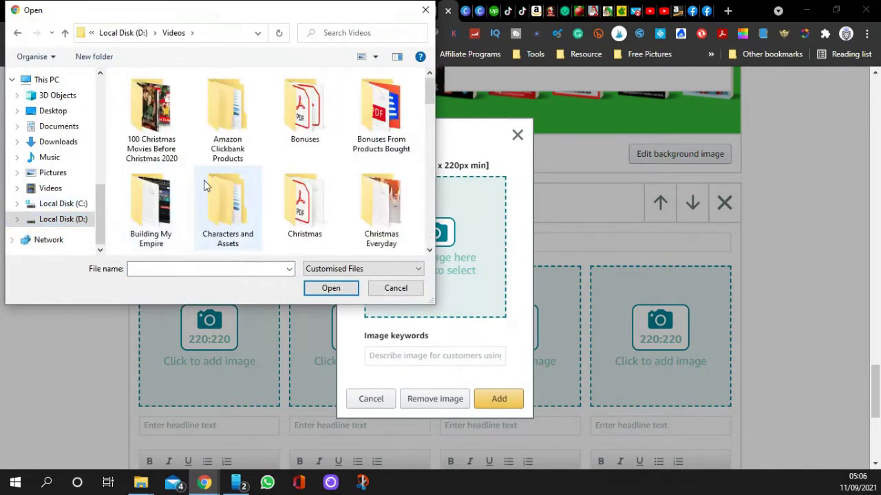
double_click(305, 187)
scroll(255, 202, down, 5)
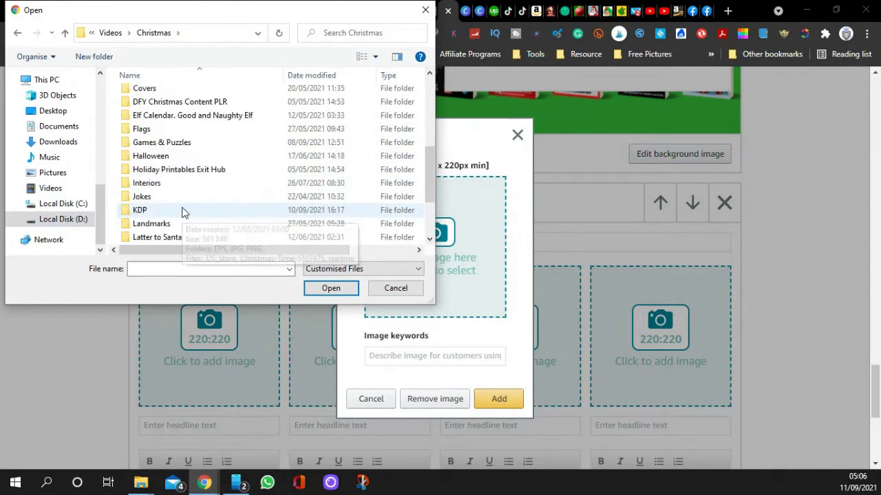
double_click(154, 204)
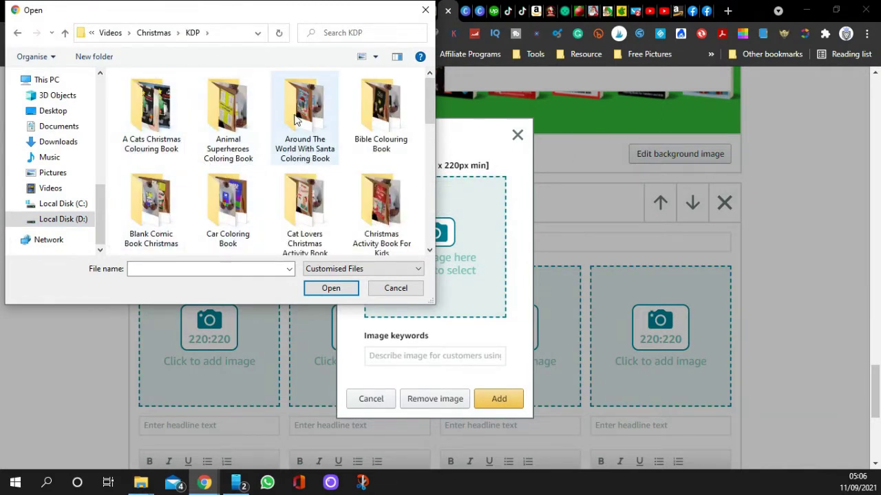
click(372, 118)
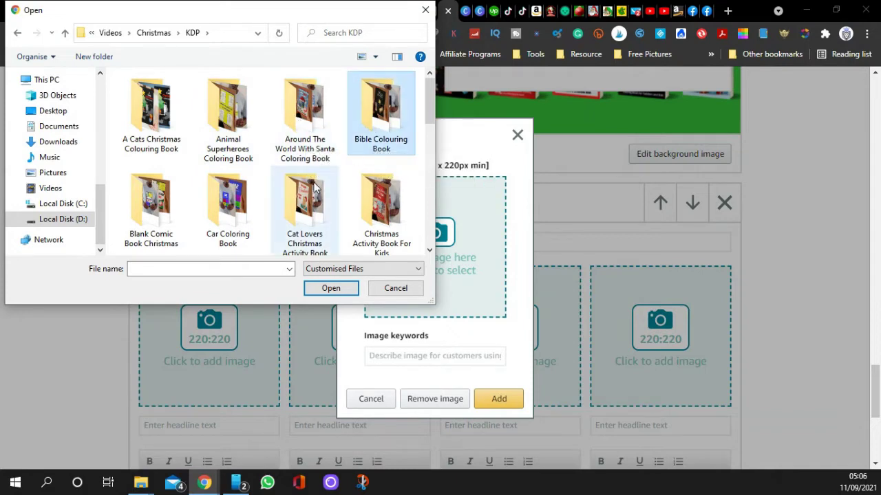
double_click(371, 120)
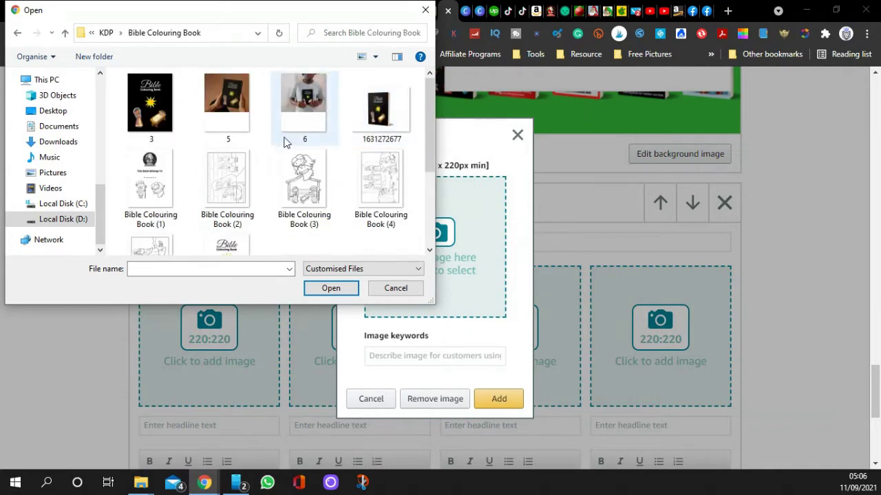
click(354, 96)
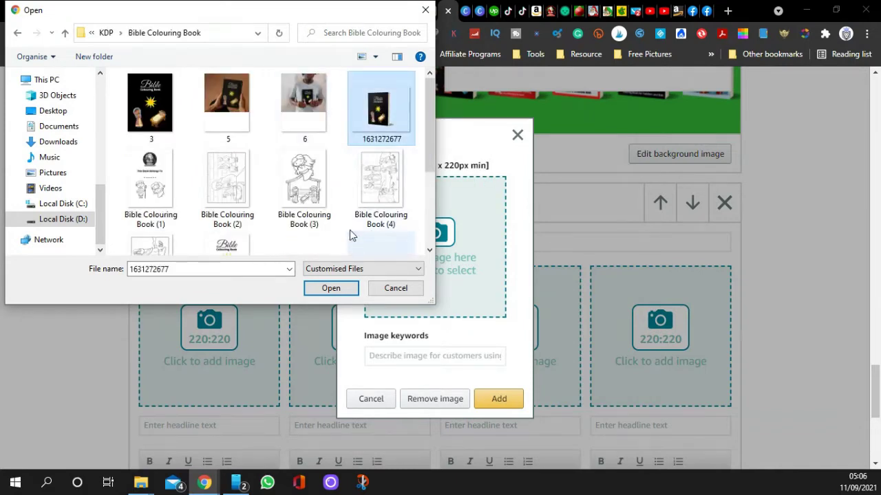
click(318, 289)
Enlarge the Bible book image slightly, set its image keywords to "Bible Coloring Book", and add it to the first slot.
click(446, 307)
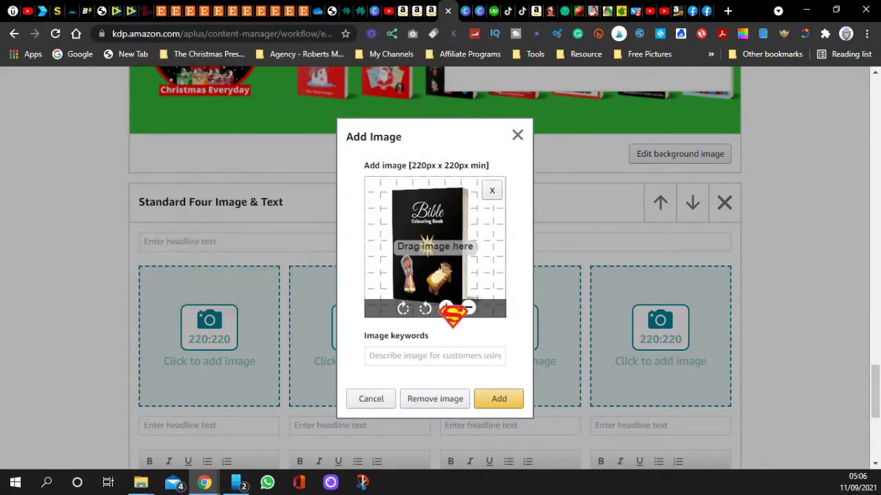
click(408, 356)
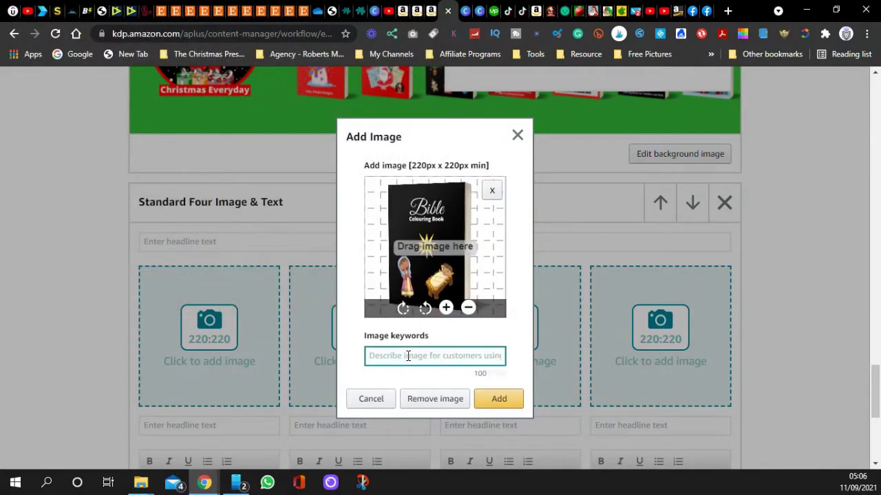
text(Book)
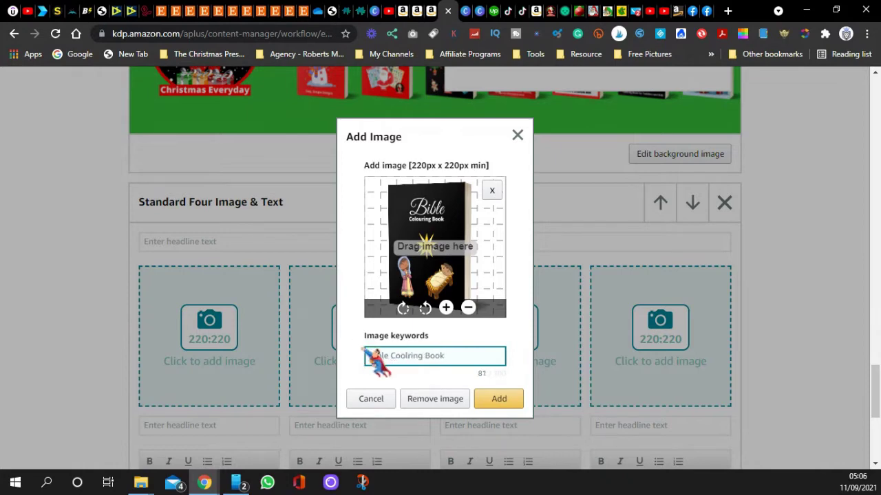
key(BackSpace)
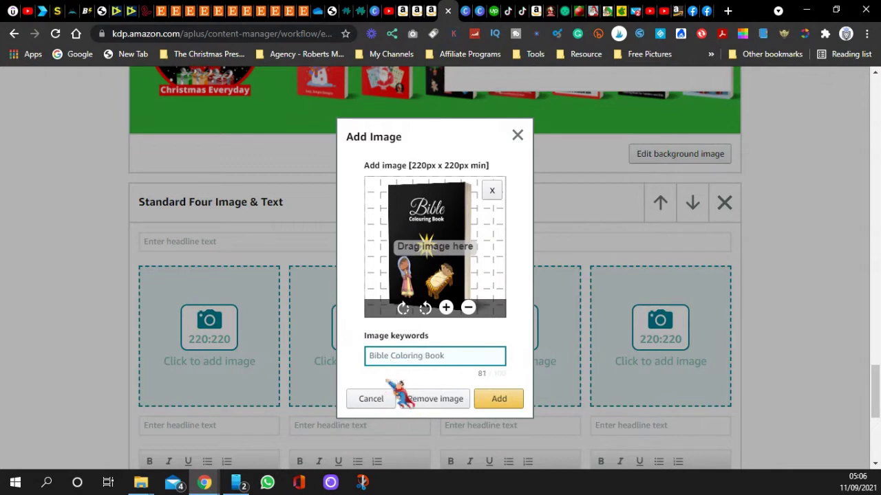
text(o)
click(498, 400)
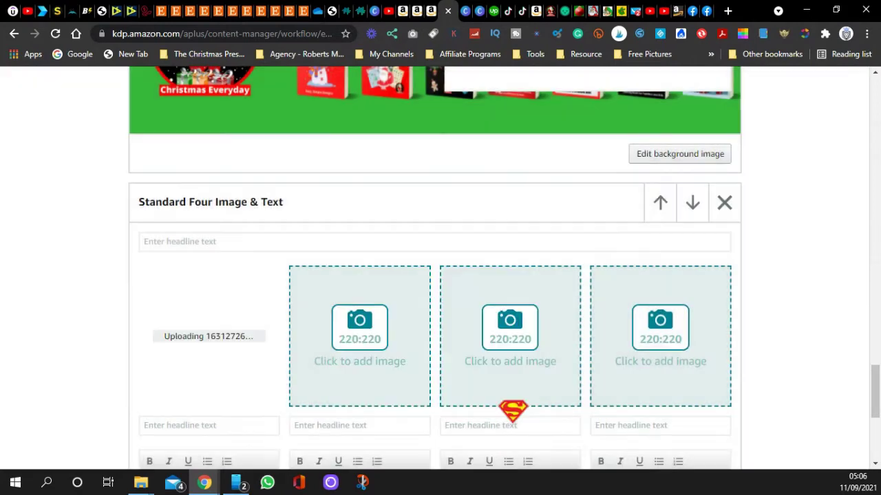
Copy the first image's keywords and paste "Bible Coloring Book" as the headline beneath that image.
click(198, 425)
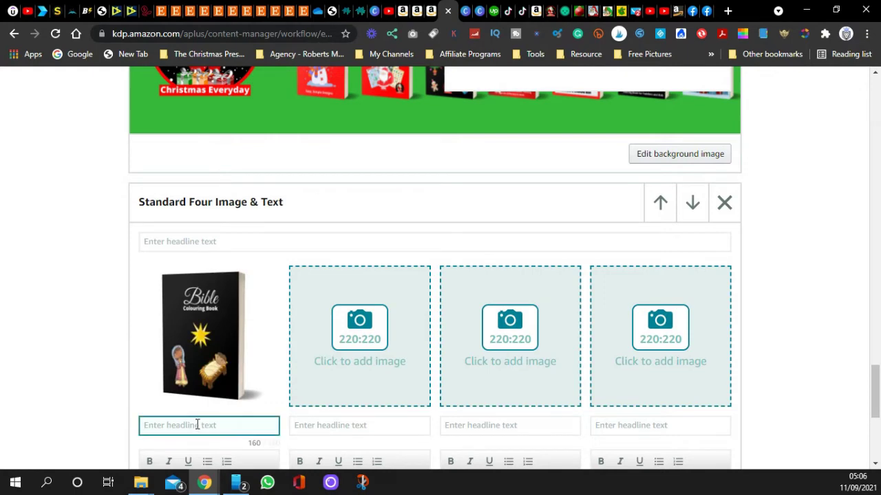
click(261, 281)
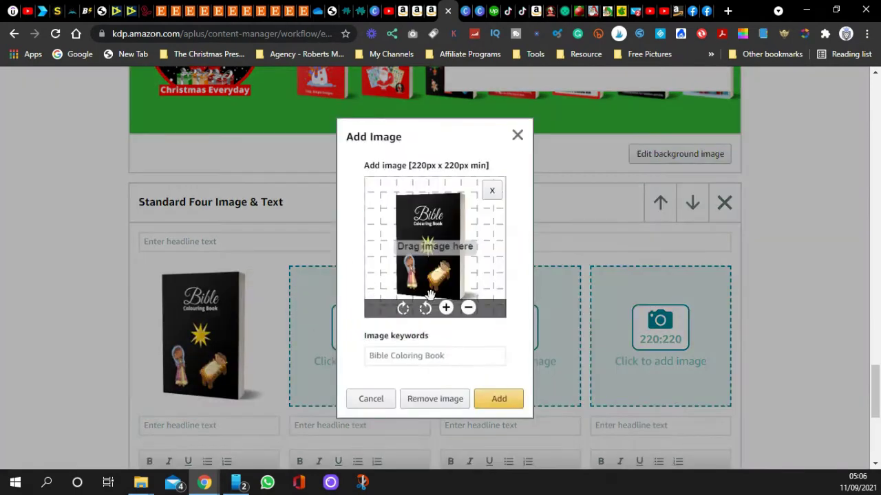
click(445, 308)
drag(479, 356, 371, 375)
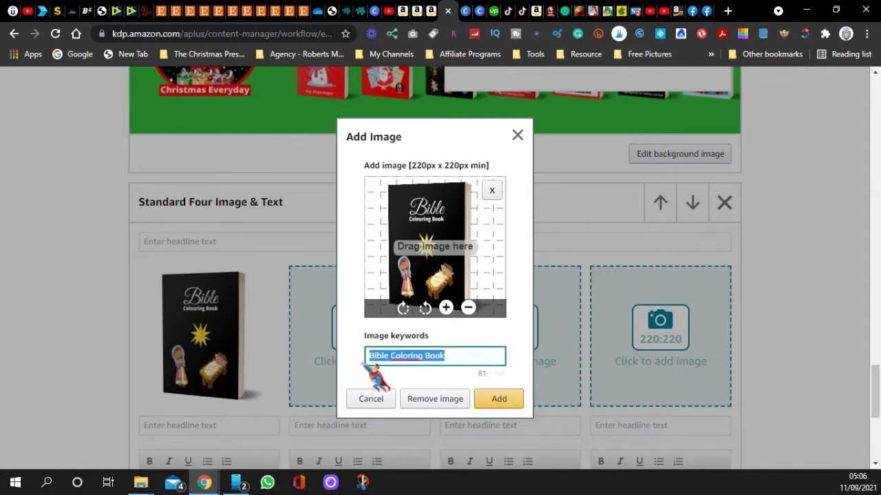
right_click(373, 357)
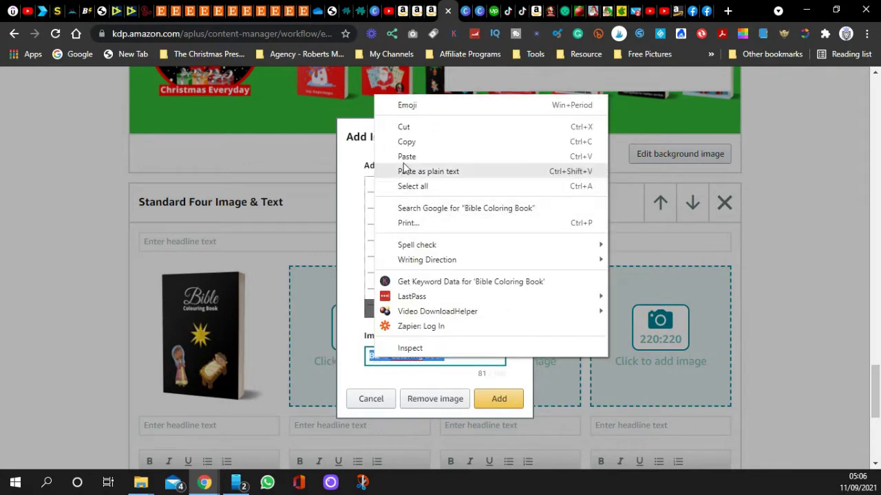
click(406, 141)
click(490, 403)
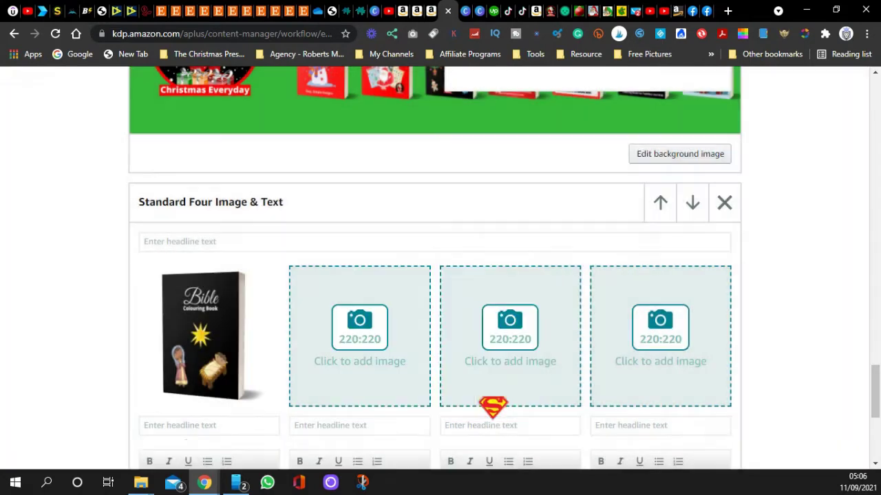
click(173, 426)
right_click(173, 427)
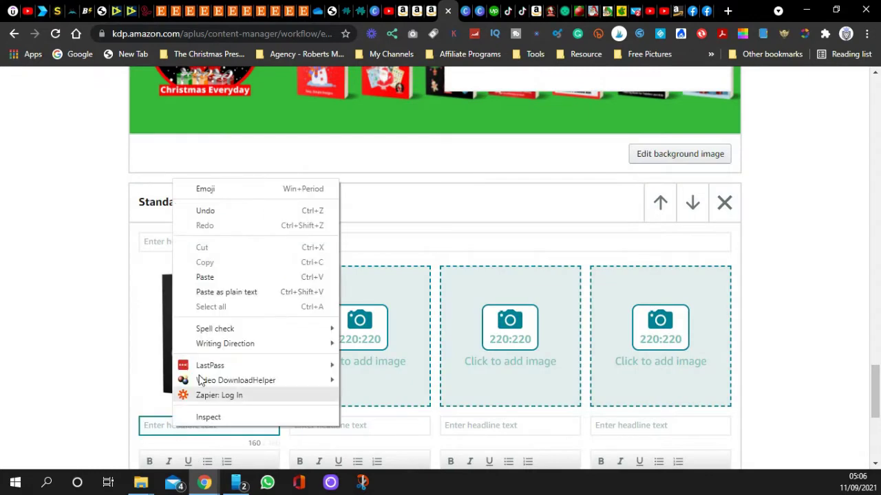
click(212, 277)
click(353, 326)
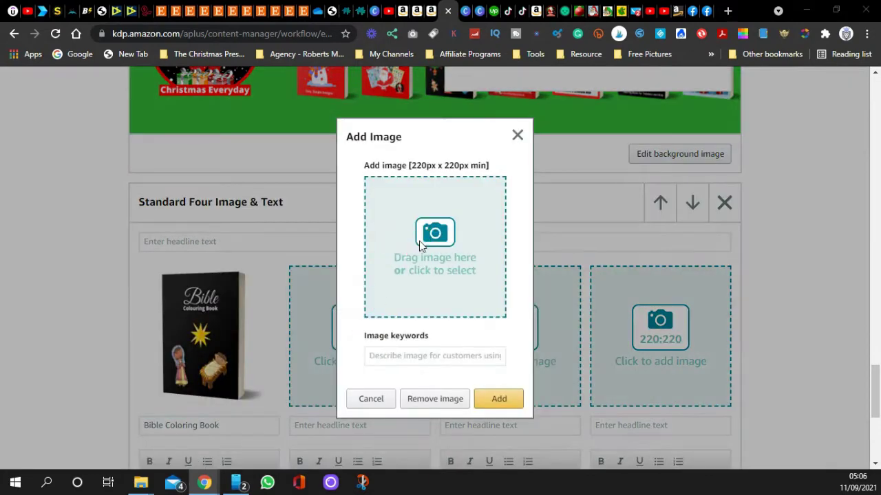
click(421, 246)
click(65, 33)
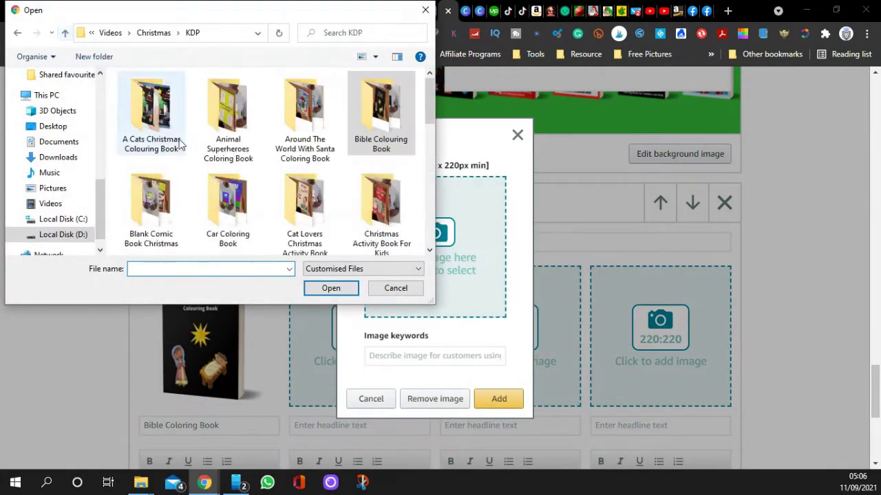
double_click(313, 201)
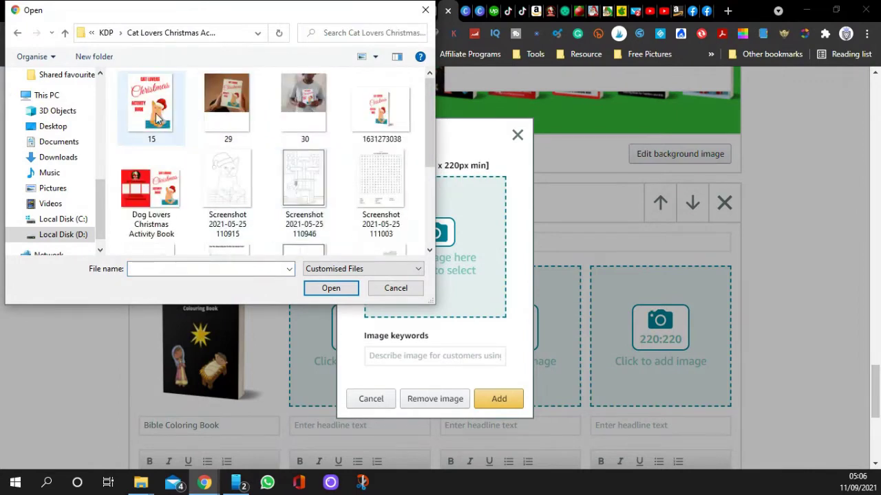
click(368, 116)
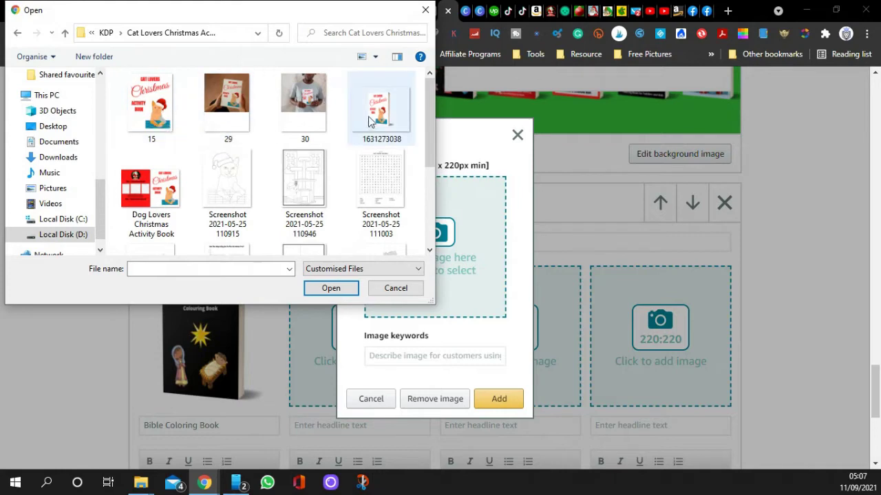
click(346, 291)
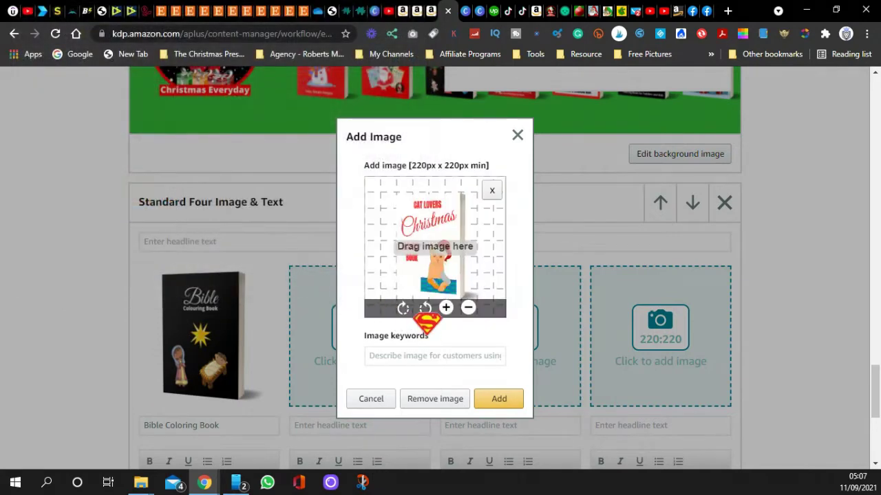
Enlarge the cat book image slightly, set and copy its keywords "Cat Lovers Christmas Activity Book", and add it to the second slot.
click(446, 308)
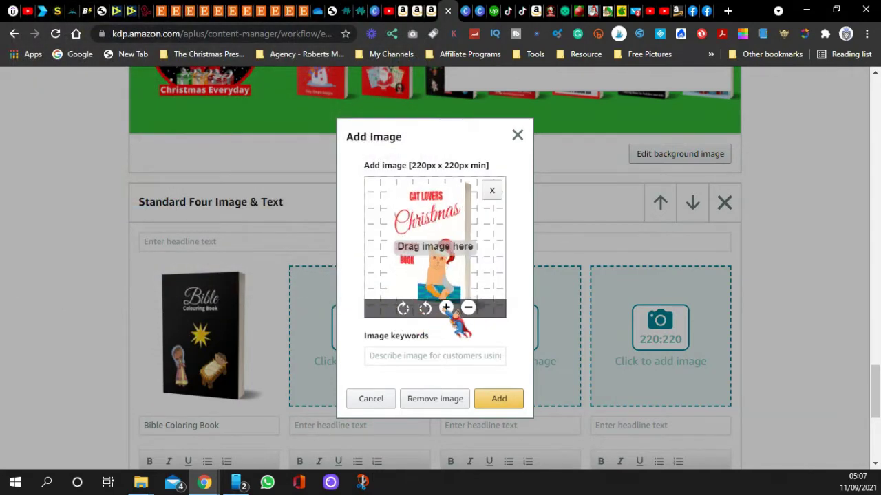
click(418, 358)
text(x)
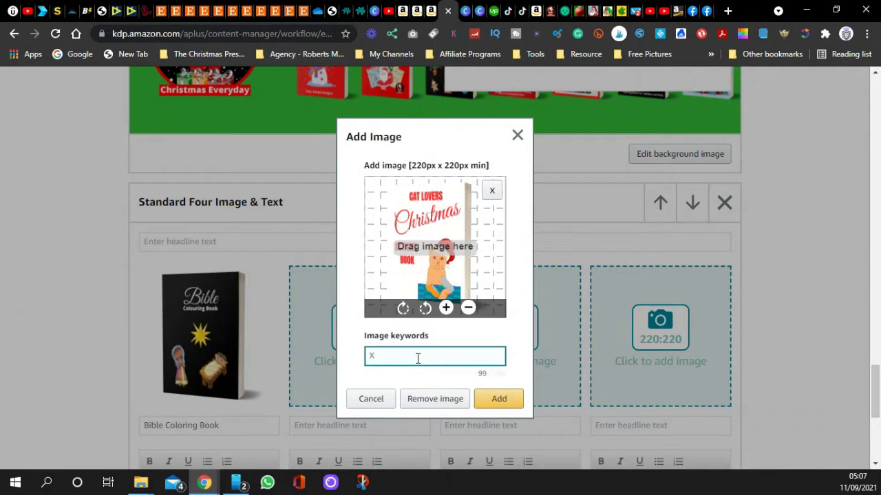
key(BackSpace)
text(C)
drag(371, 357, 502, 356)
key(ctrl+c)
right_click(468, 357)
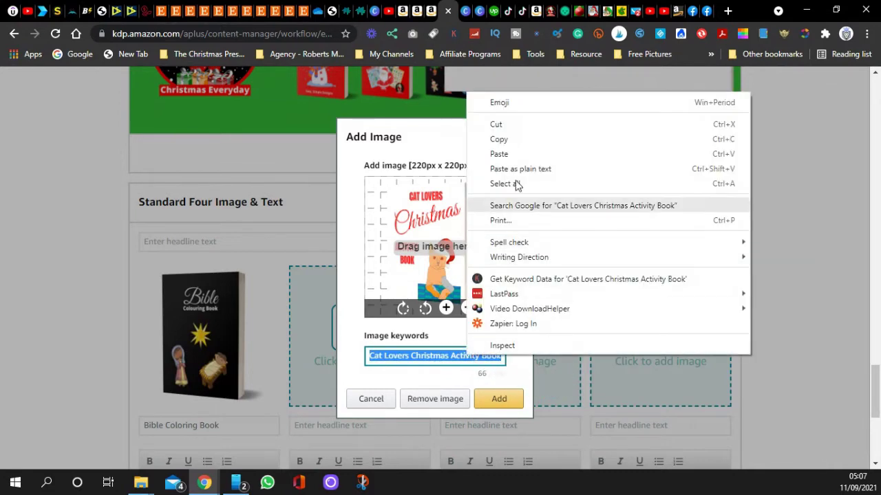
click(498, 139)
click(499, 401)
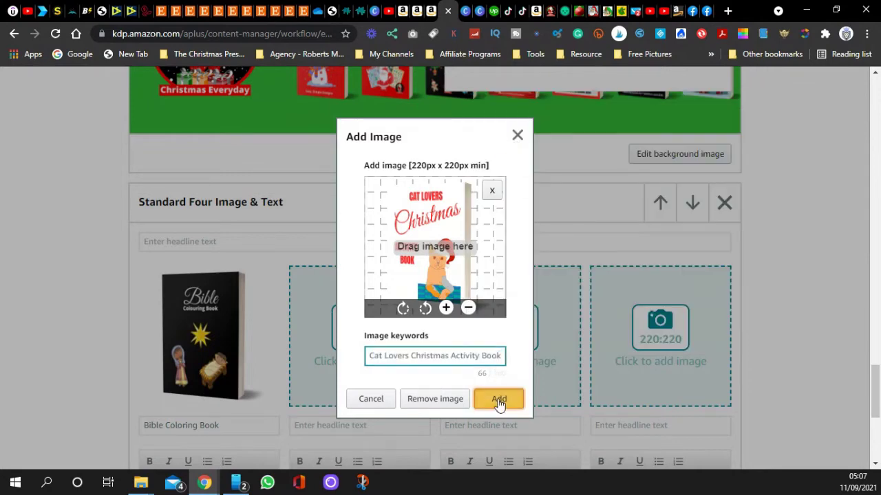
Paste "Cat Lovers Christmas Activity Book" as the headline beneath the second image.
scroll(358, 357, down, 1)
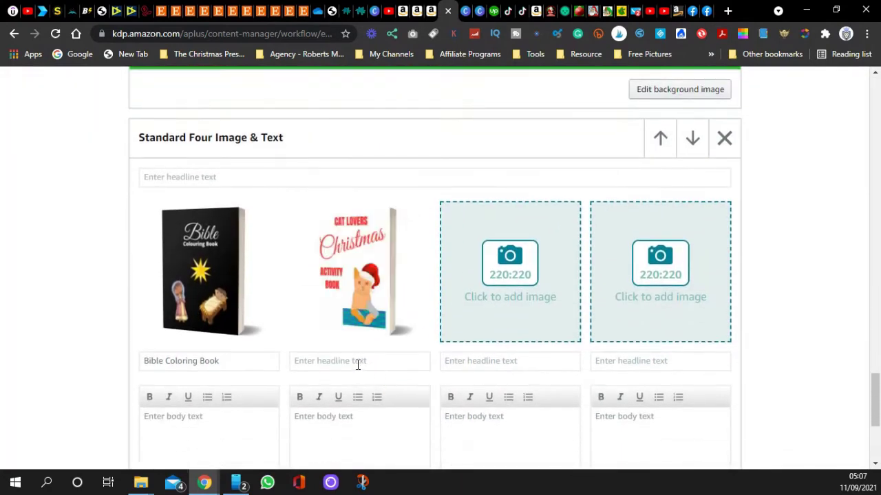
right_click(357, 364)
click(394, 213)
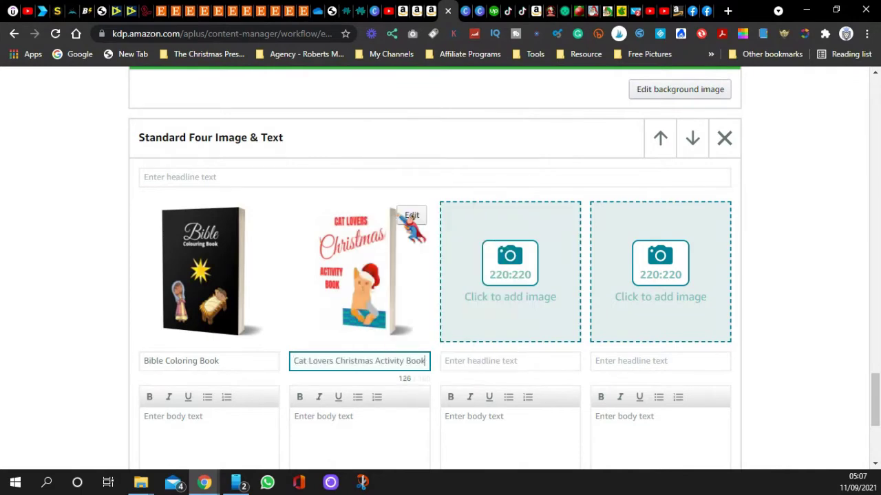
click(517, 274)
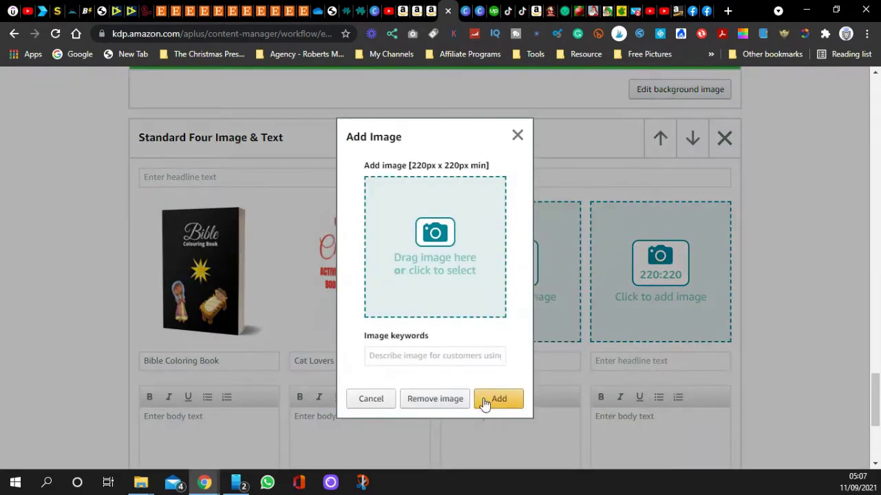
click(440, 260)
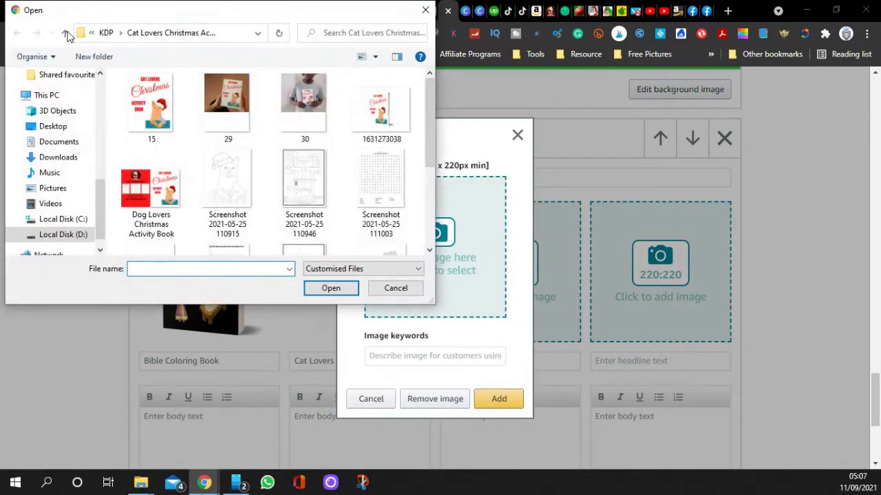
click(65, 33)
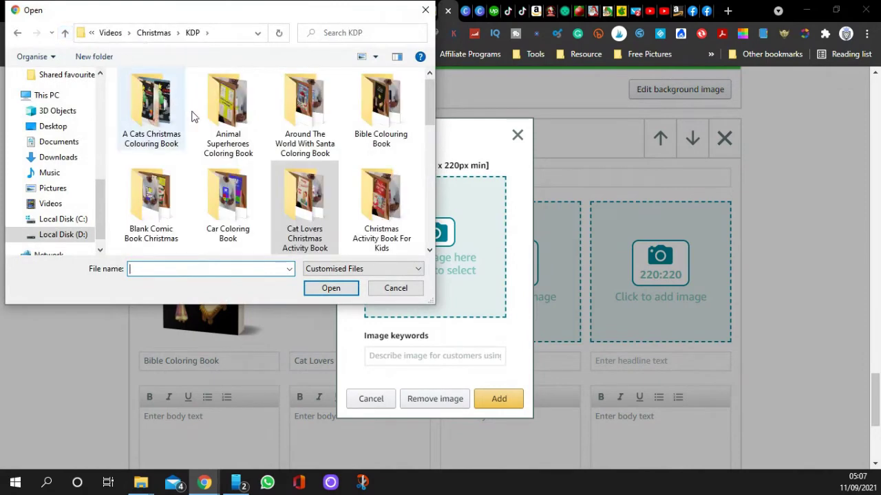
scroll(201, 135, down, 1)
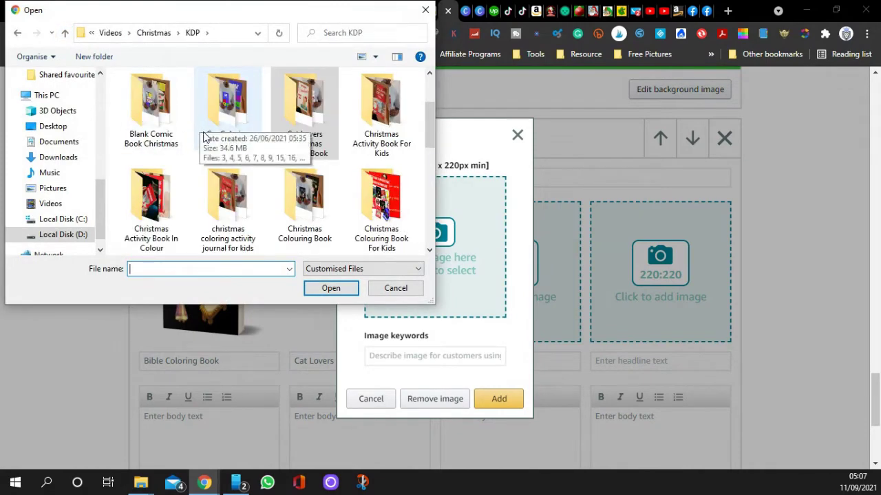
scroll(203, 137, down, 1)
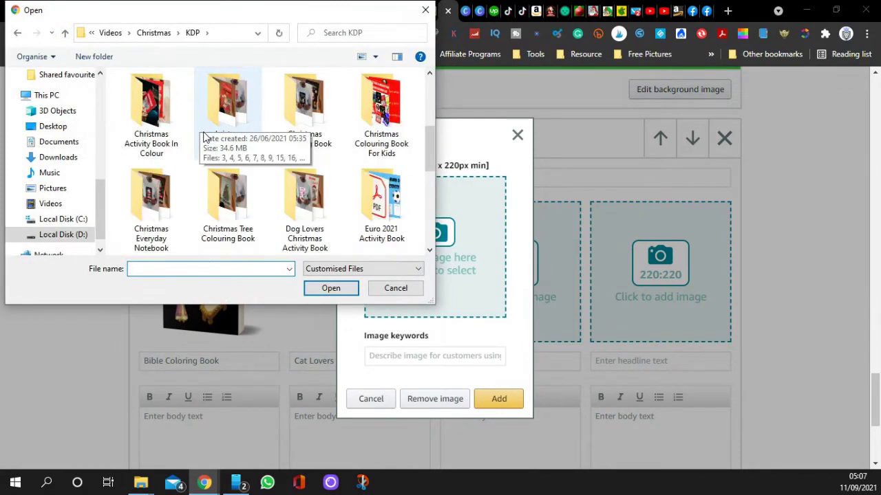
click(303, 196)
click(331, 288)
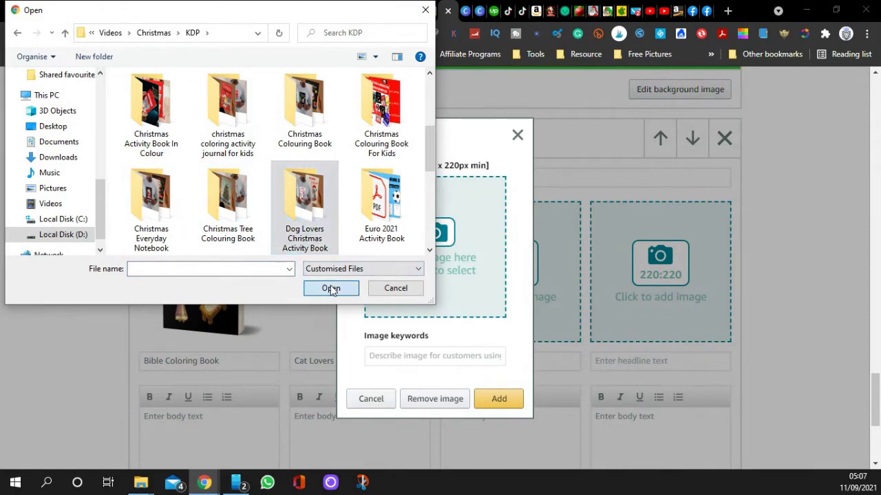
click(385, 111)
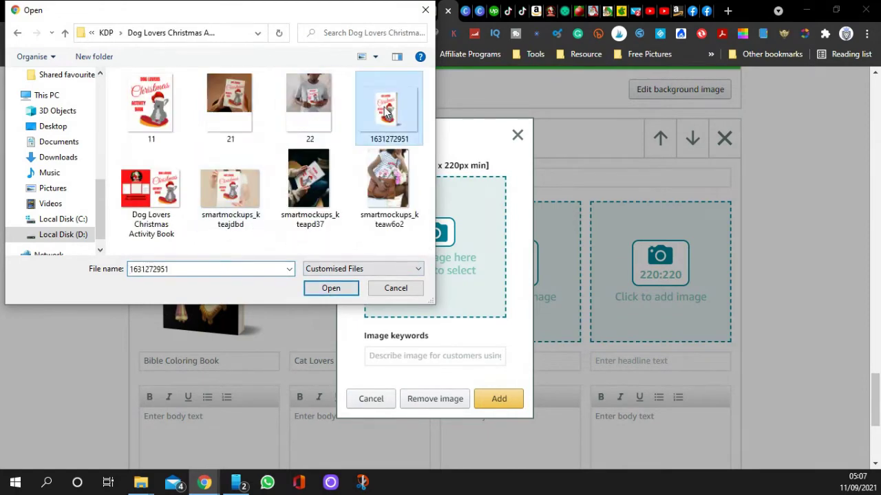
click(331, 289)
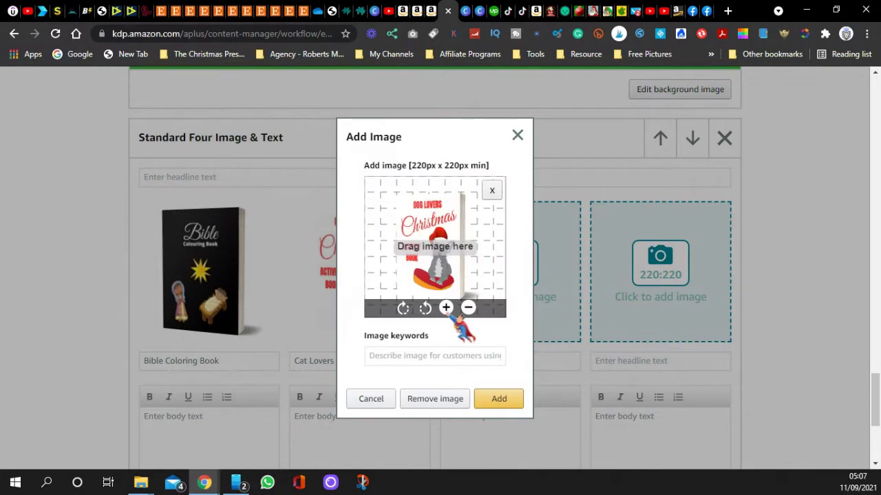
Enlarge the dog book image slightly and set its keywords to "Dog Lovers Christmas Activity Book".
click(401, 355)
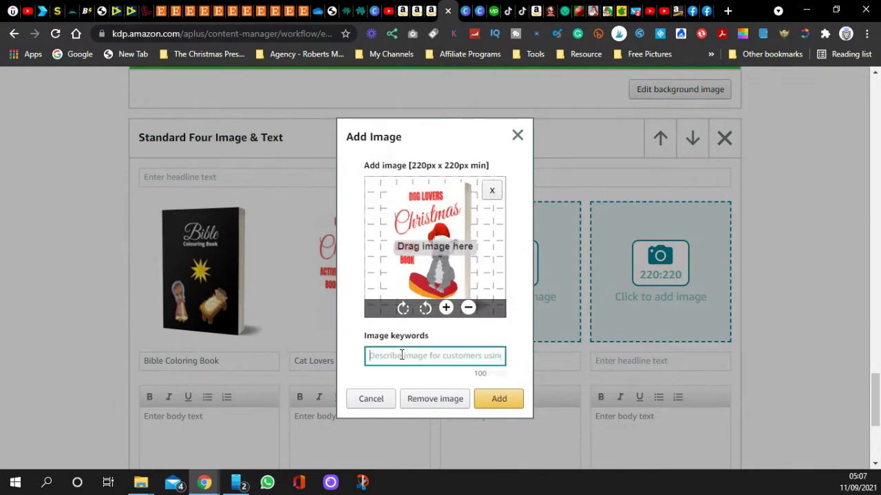
right_click(401, 355)
click(431, 204)
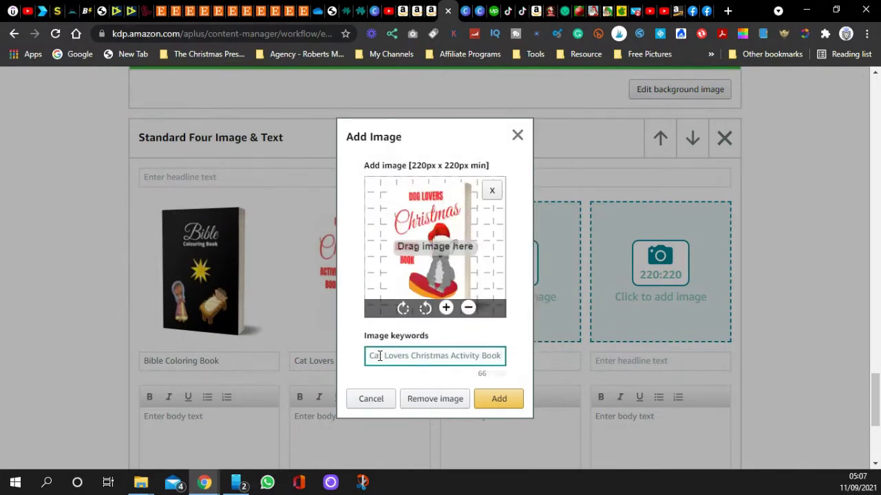
double_click(382, 356)
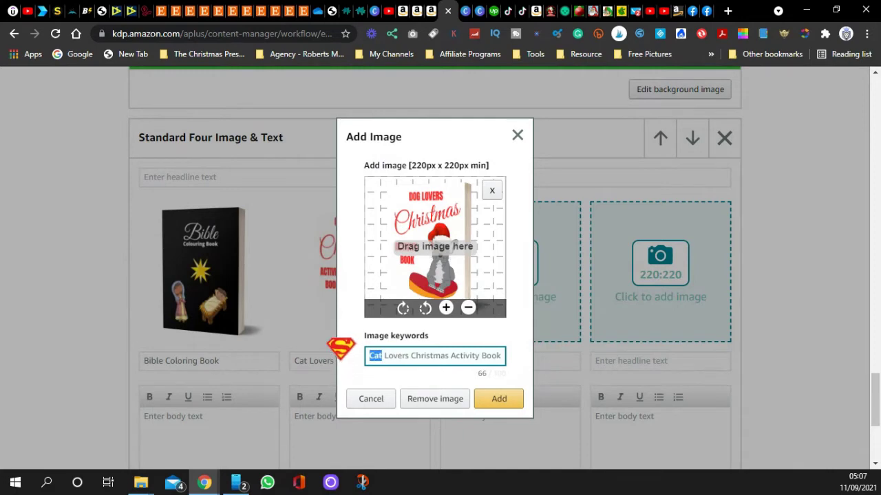
text(Dog)
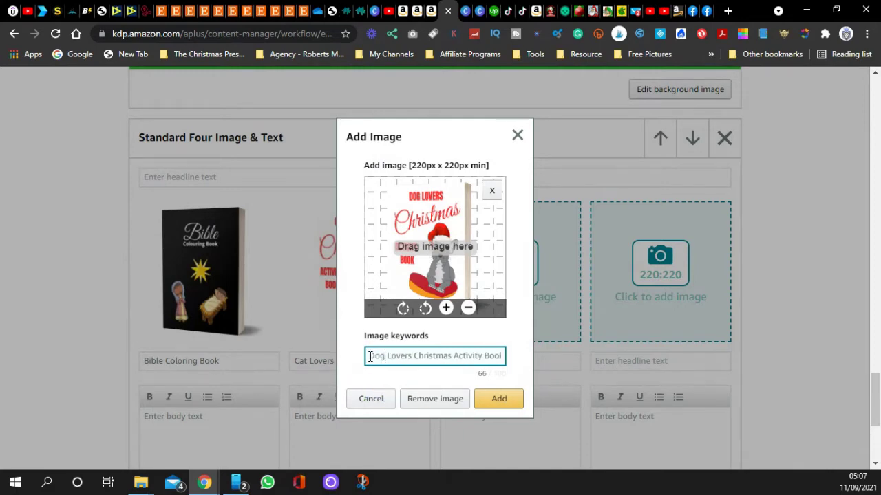
Copy the dog book keywords, add the image, and paste "Dog Lovers Christmas Activity Book" as the headline beneath it.
drag(370, 356, 585, 365)
right_click(456, 356)
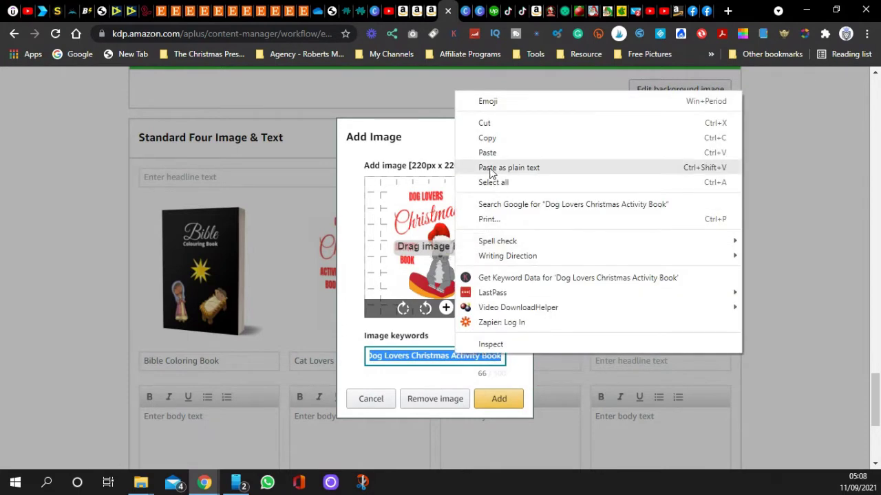
click(488, 137)
click(491, 405)
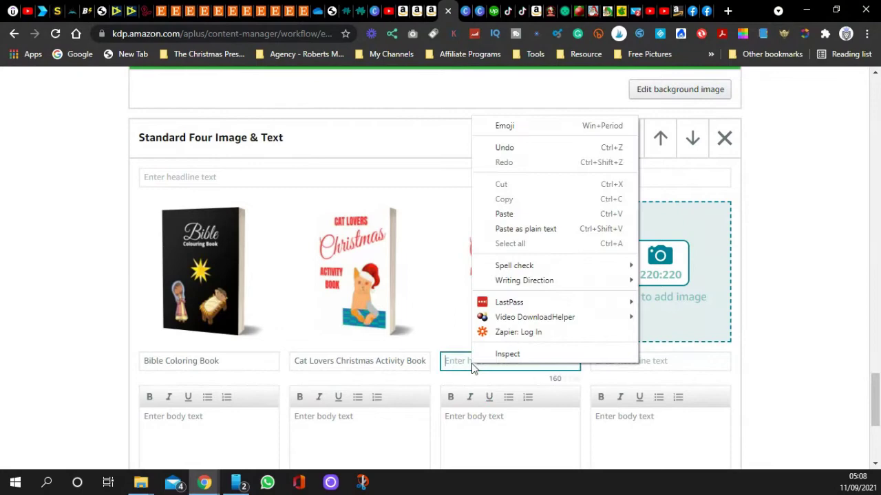
click(504, 214)
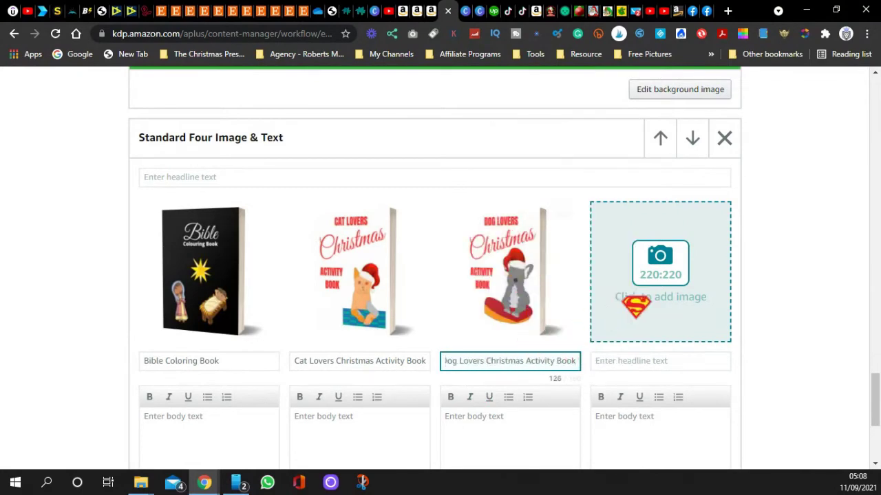
click(660, 262)
click(448, 246)
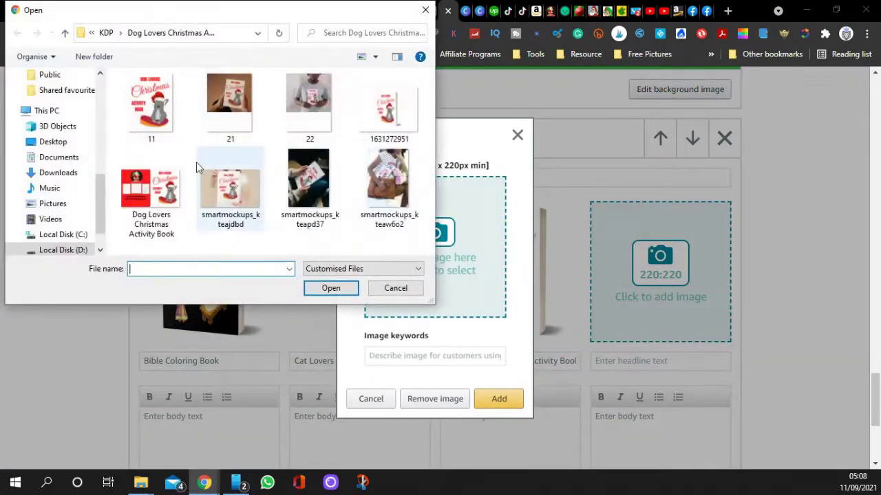
click(65, 36)
scroll(214, 151, down, 1)
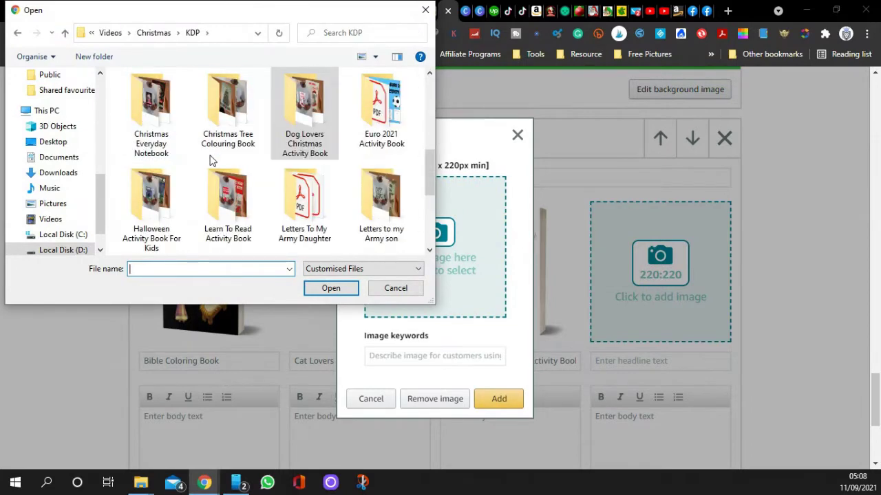
double_click(227, 110)
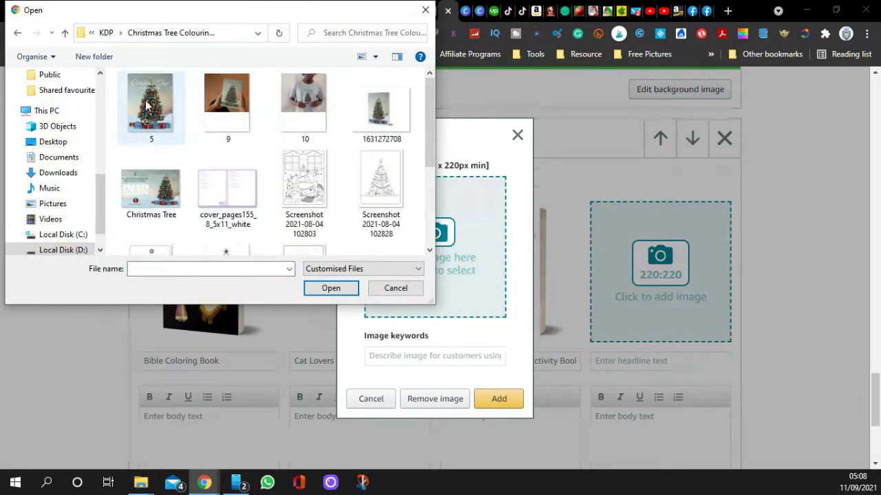
click(381, 111)
click(333, 287)
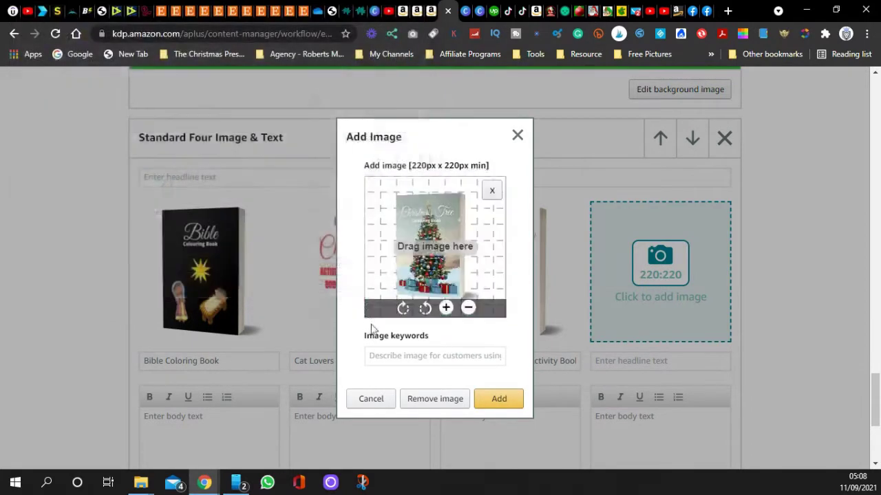
Enlarge the Christmas tree book image slightly and set its keywords to "Christmas Tree Coloring Book".
click(446, 308)
click(447, 308)
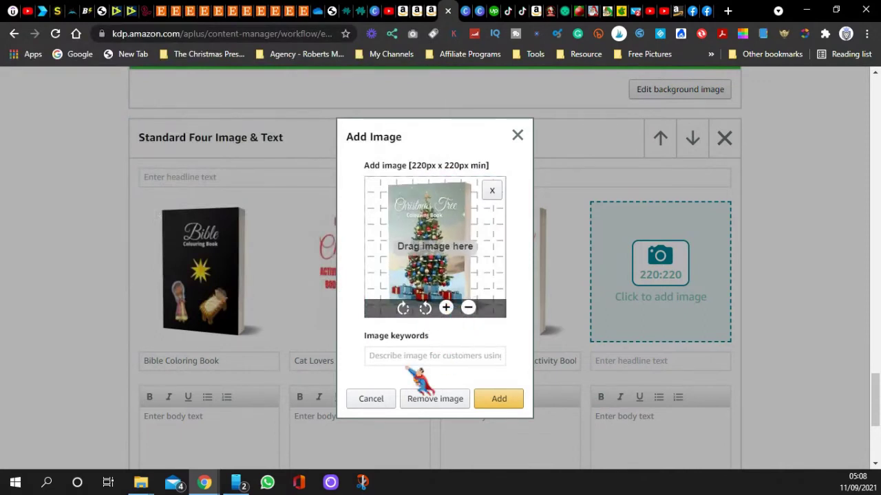
click(395, 356)
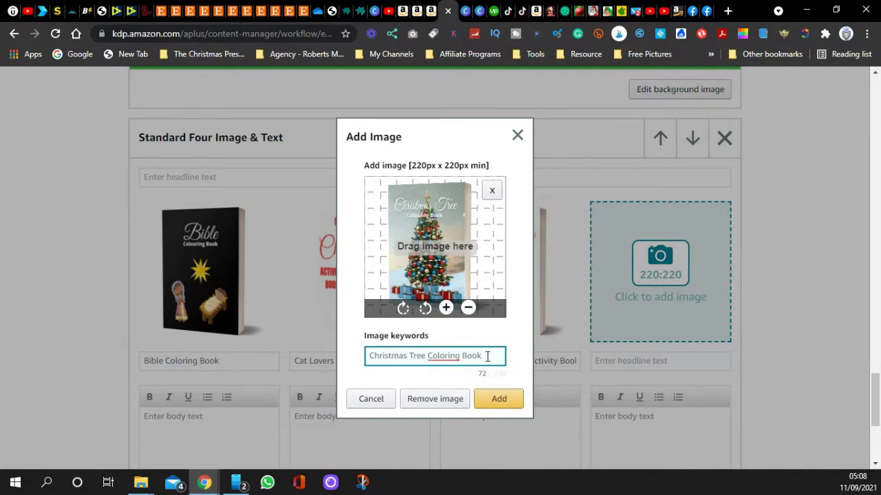
Copy the tree book keywords, add the image, and paste "Christmas Tree Coloring Book" as the headline beneath it.
drag(487, 356, 363, 359)
key(ctrl+c)
right_click(378, 354)
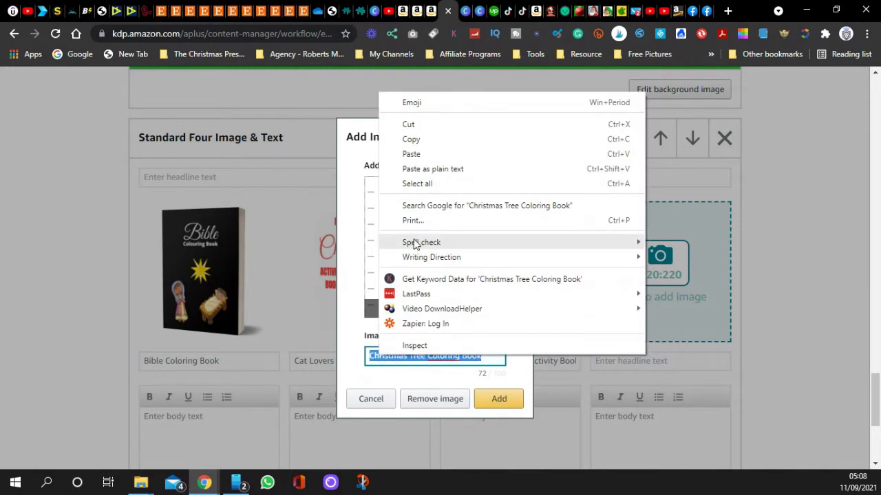
click(411, 141)
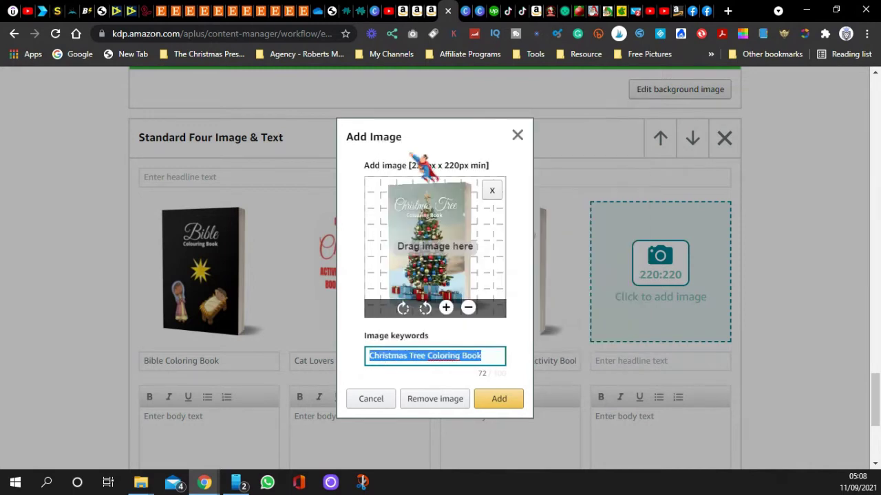
click(498, 399)
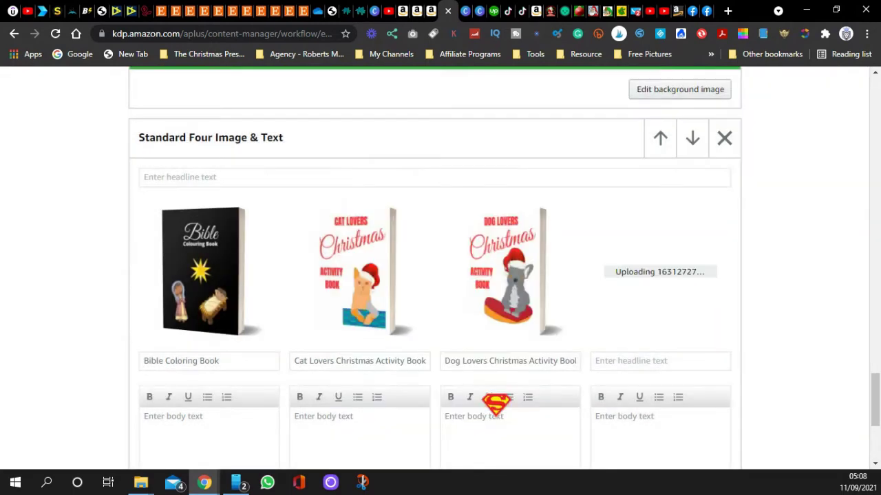
right_click(633, 361)
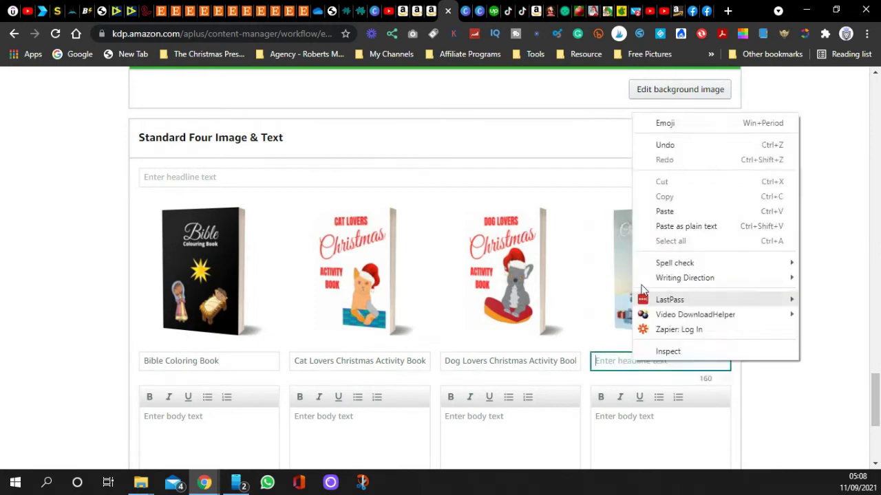
click(665, 213)
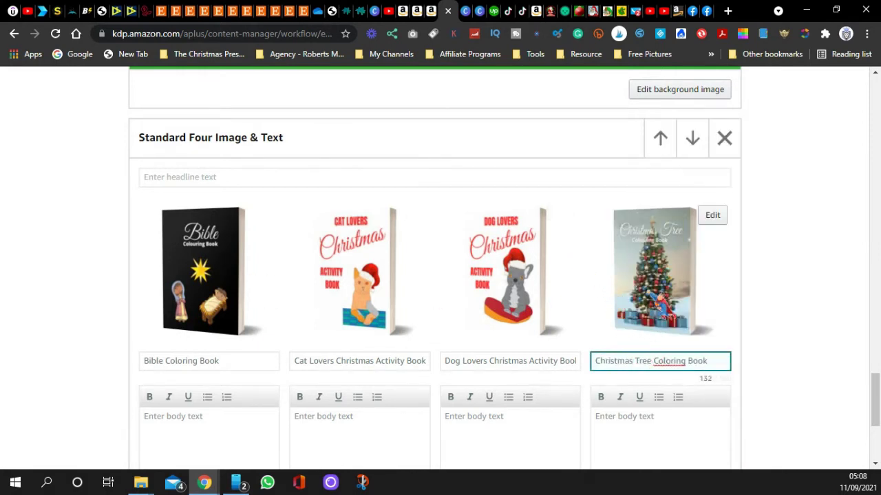
click(781, 289)
Proceed from the finished content modules to the Apply ASINs stage.
scroll(790, 320, up, 20)
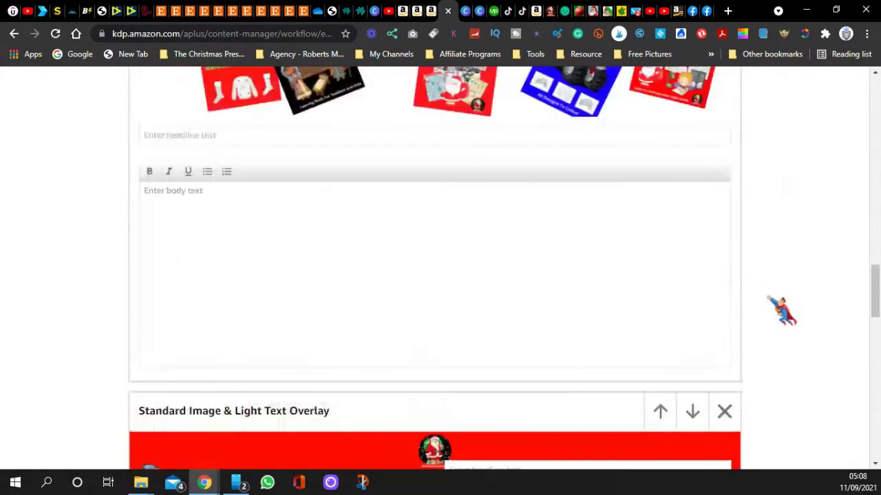
scroll(781, 310, up, 10)
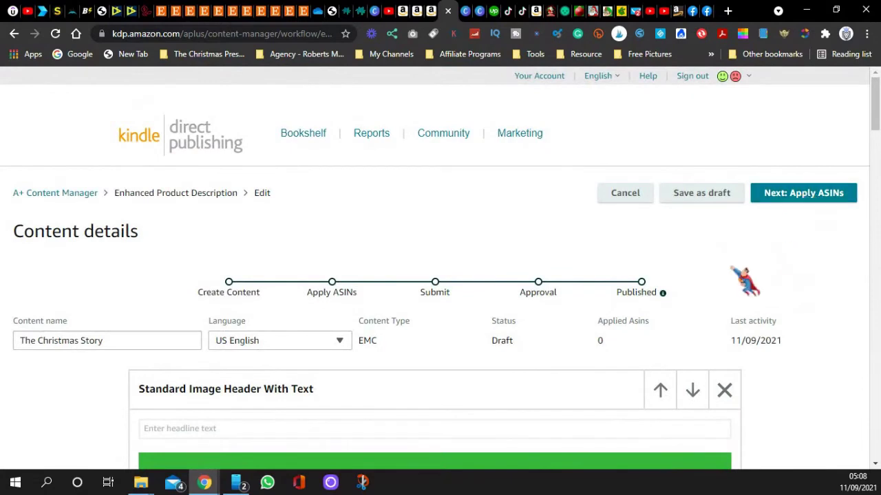
click(814, 196)
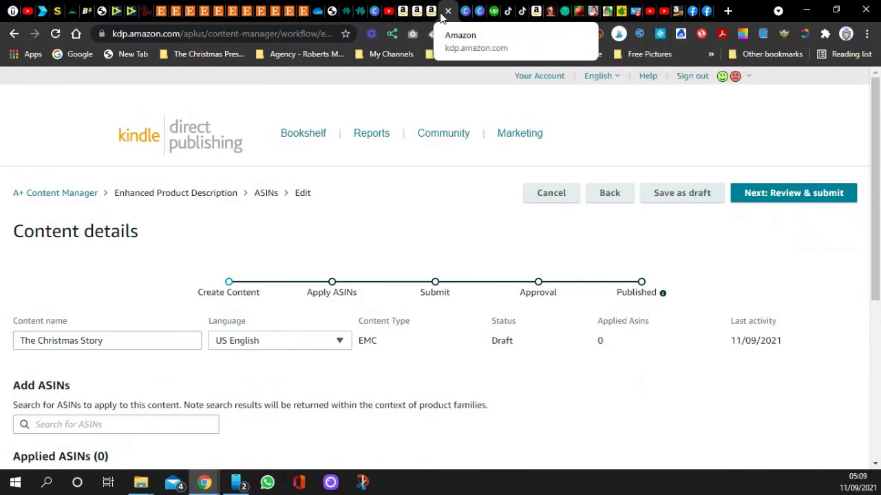
Copy the ASIN of the Bible Colouring Book paperback from the KDP bookshelf in the other browser tab.
click(672, 11)
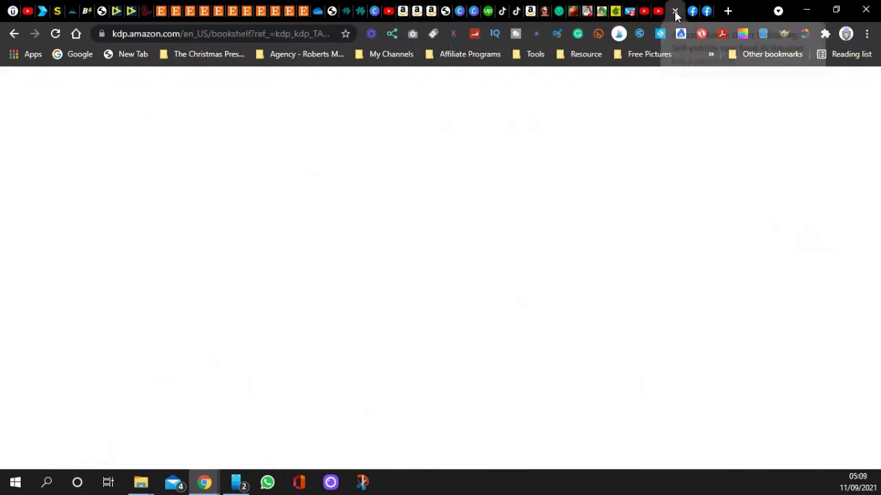
scroll(277, 249, up, 3)
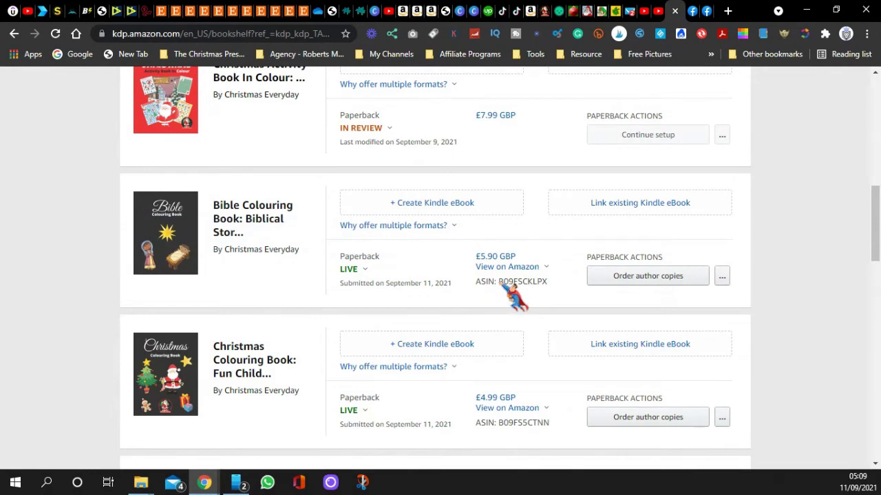
drag(503, 283, 544, 283)
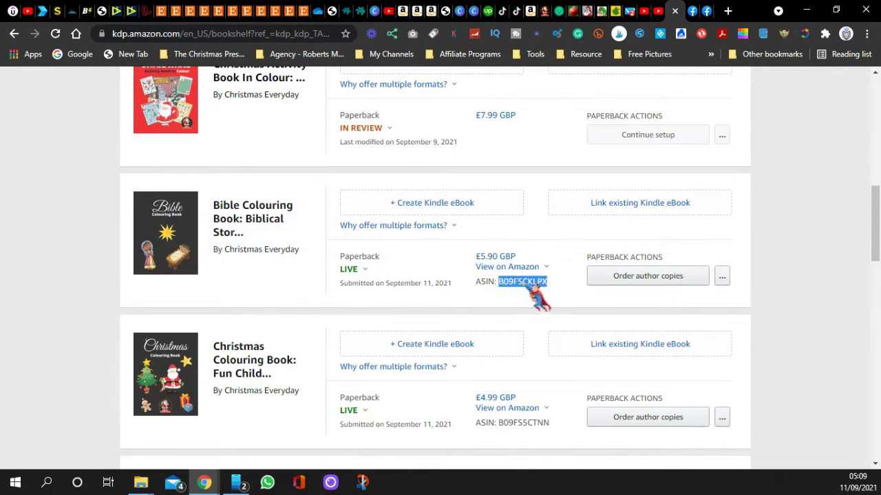
right_click(522, 282)
click(547, 292)
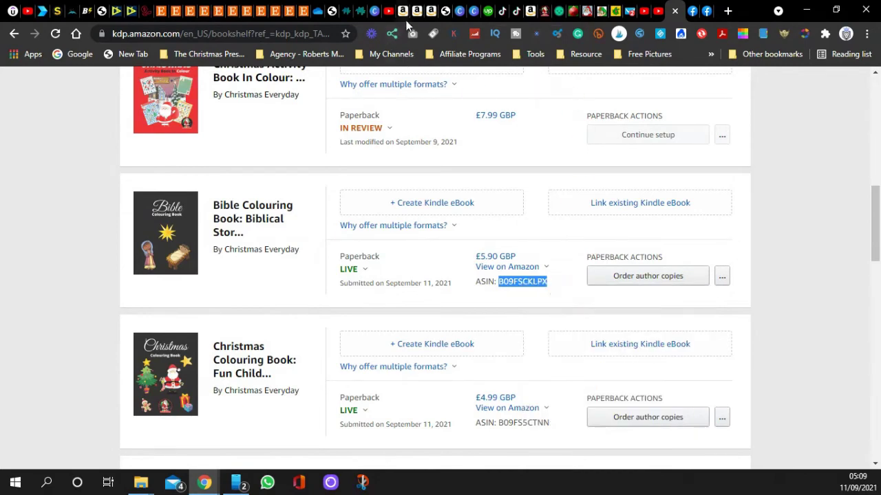
Search for the Bible Colouring Book by ASIN B09FSCKLPX in the A+ content draft and apply the content to it.
click(444, 16)
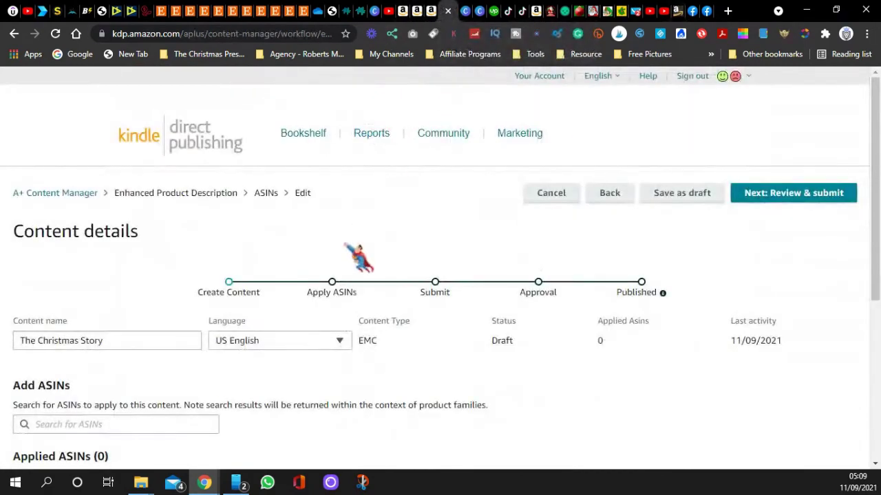
click(69, 425)
scroll(179, 367, down, 1)
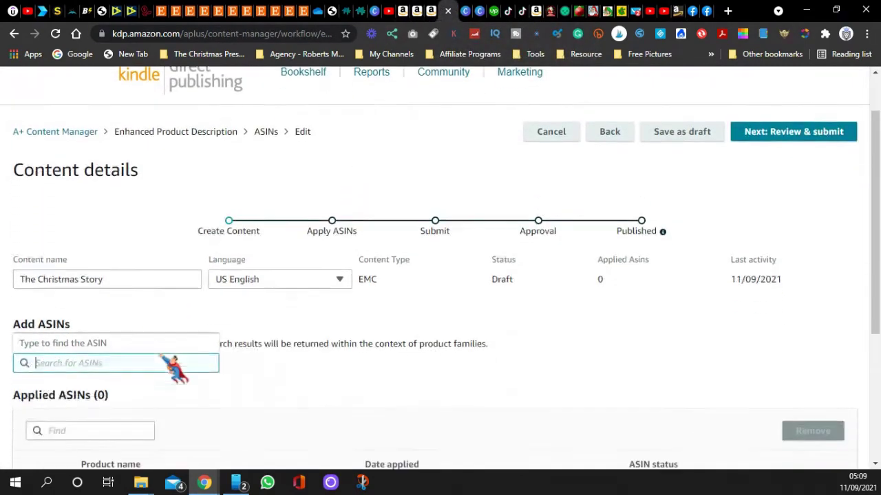
right_click(71, 361)
click(107, 229)
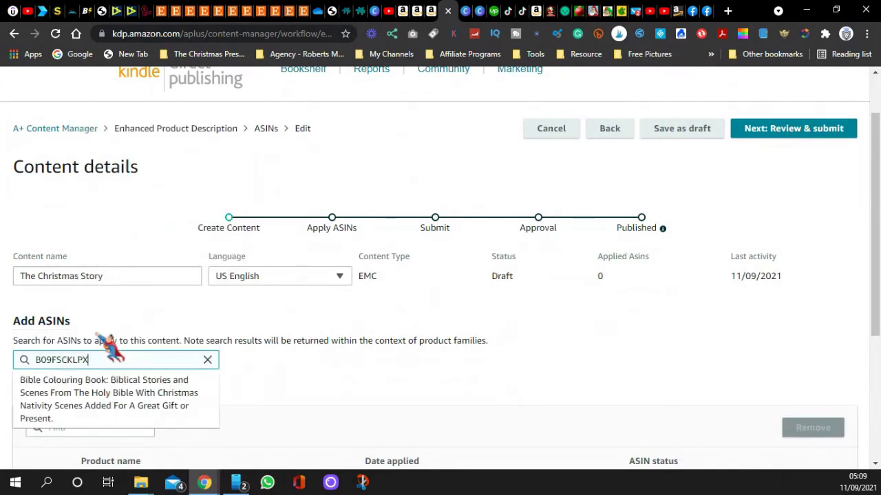
click(82, 404)
scroll(183, 319, down, 3)
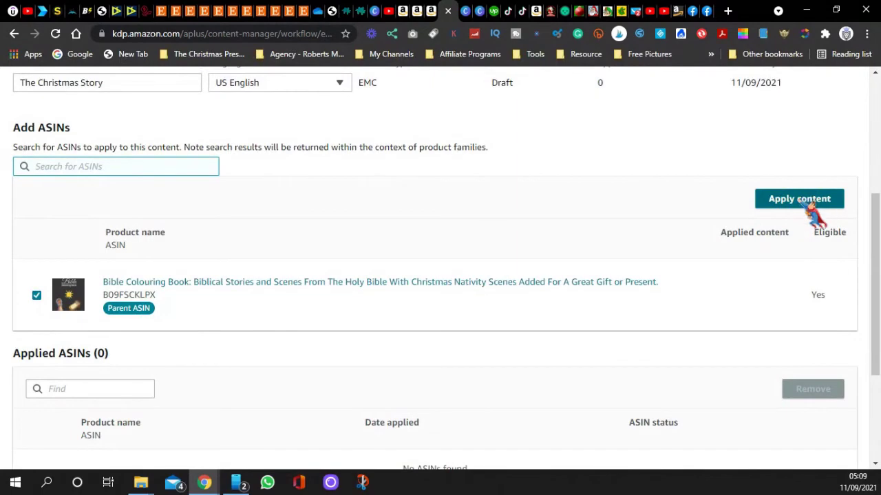
click(806, 204)
scroll(546, 277, down, 2)
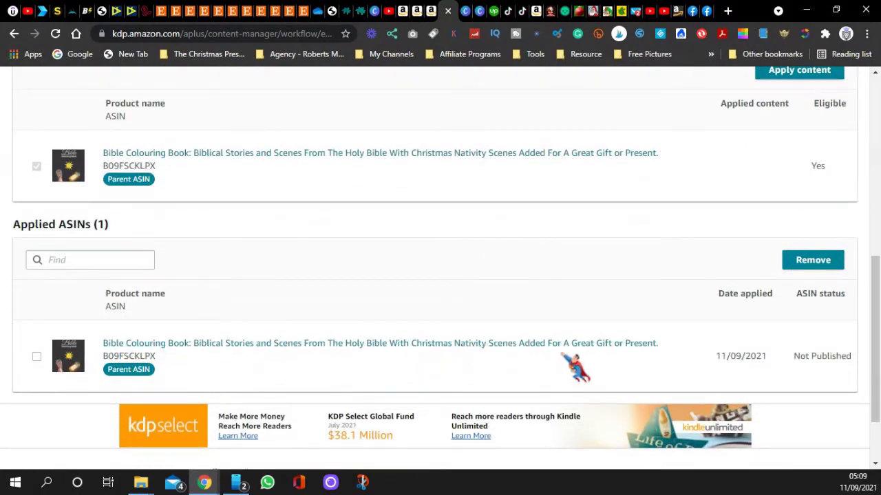
Proceed to the review and submit stage and preview the first banner of the content.
scroll(576, 377, up, 6)
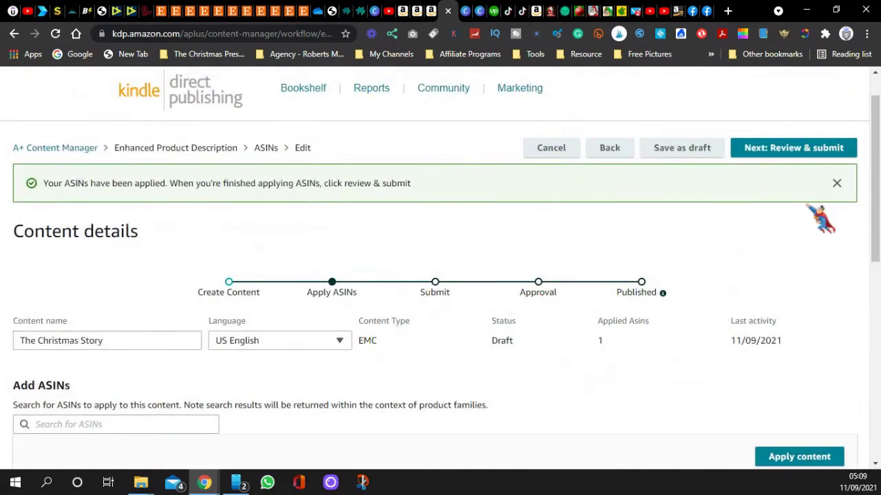
click(795, 157)
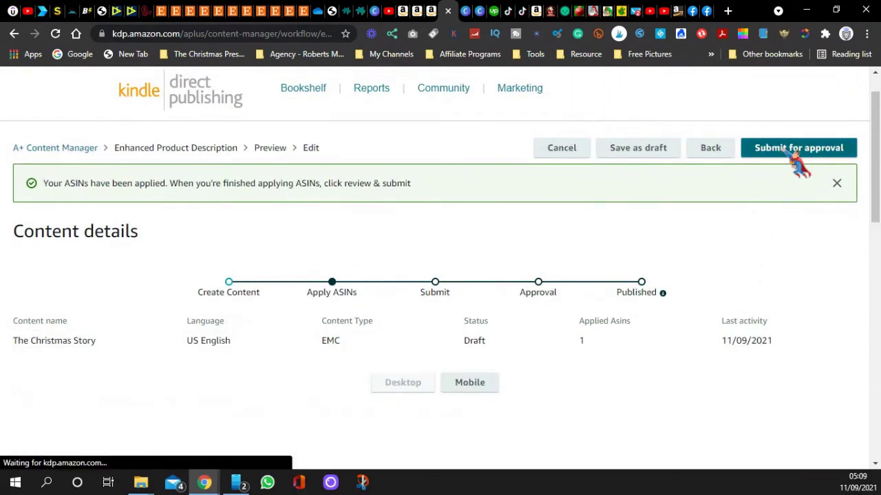
scroll(501, 232, down, 2)
scroll(509, 238, down, 3)
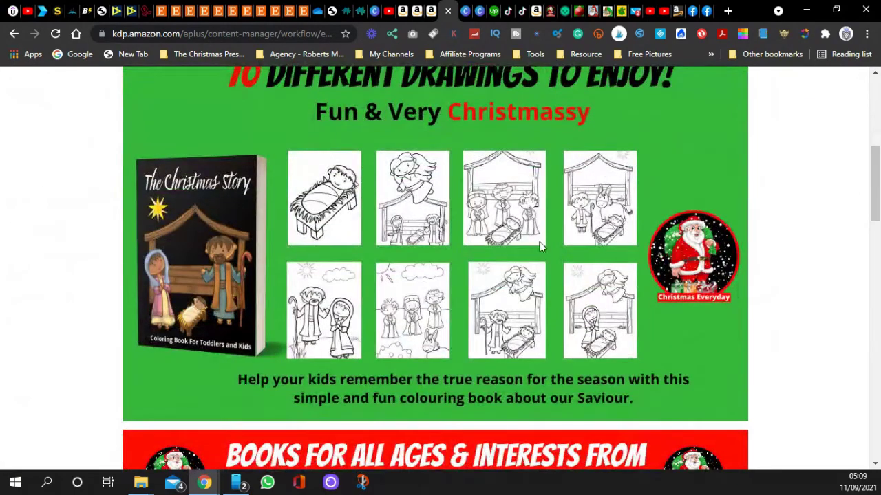
scroll(476, 215, up, 5)
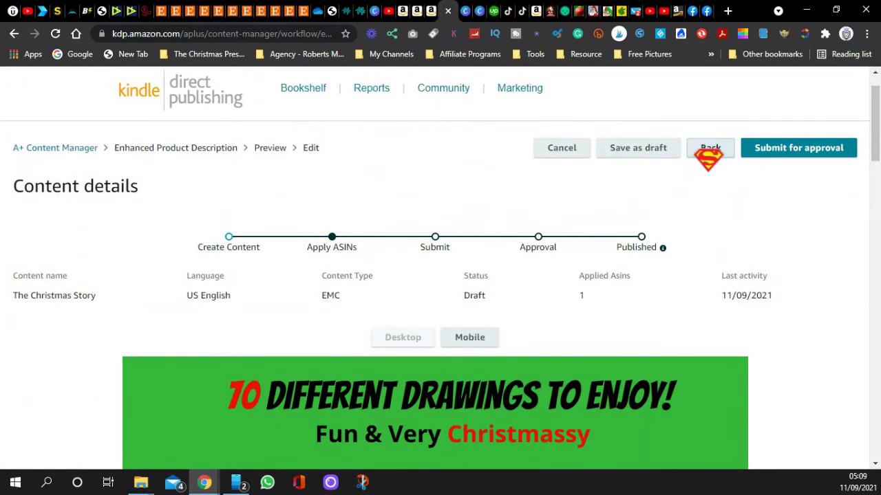
Return to the ASIN stage and remove the Bible Colouring Book from the applied ASINs.
click(709, 150)
scroll(227, 309, down, 2)
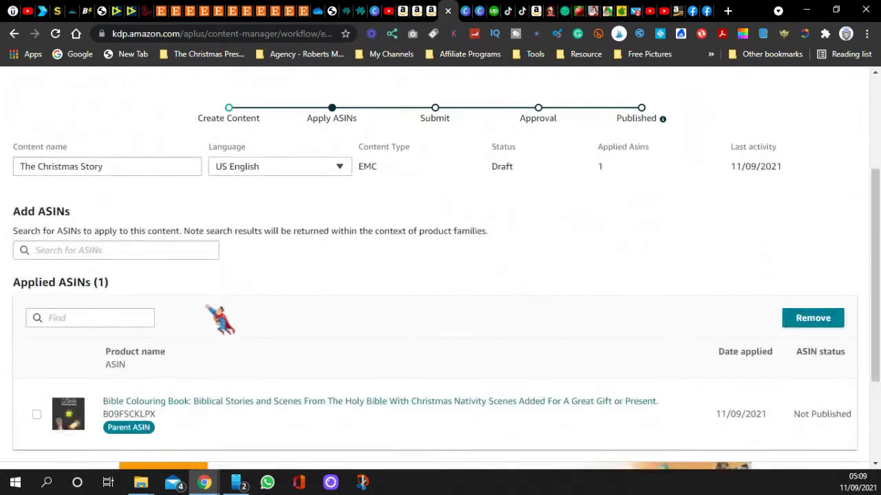
click(36, 415)
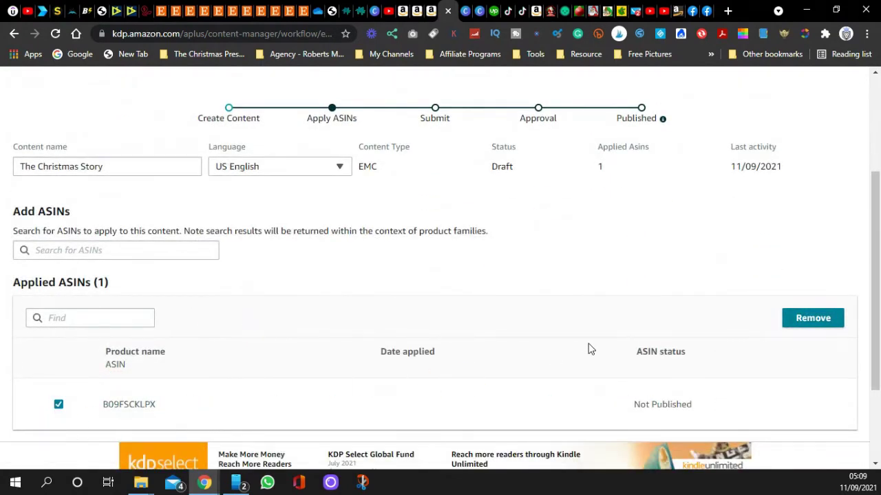
click(812, 322)
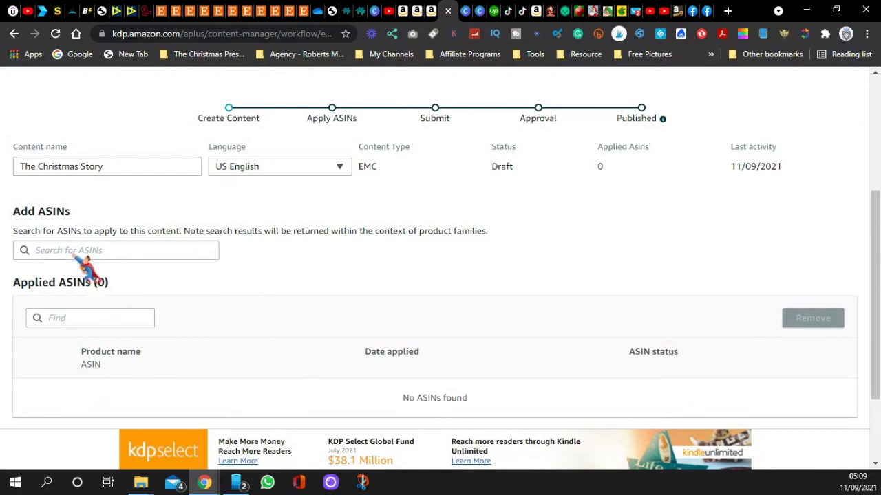
Copy the ASIN of The Christmas Story Colouring Book paperback from the KDP bookshelf in the other browser tab.
click(672, 11)
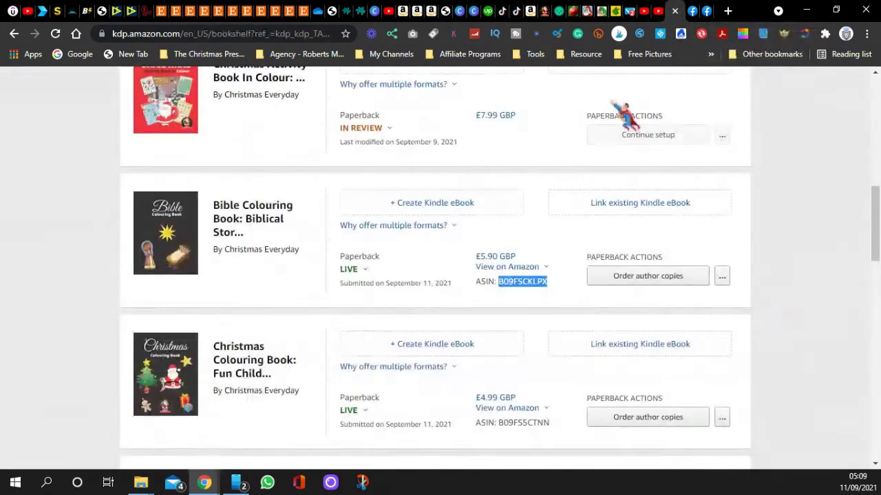
scroll(247, 258, down, 3)
scroll(246, 258, down, 4)
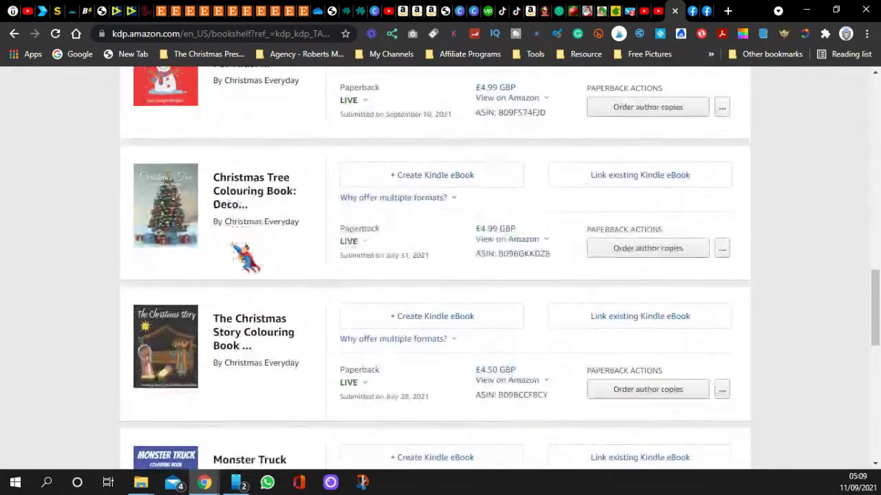
drag(511, 397, 541, 397)
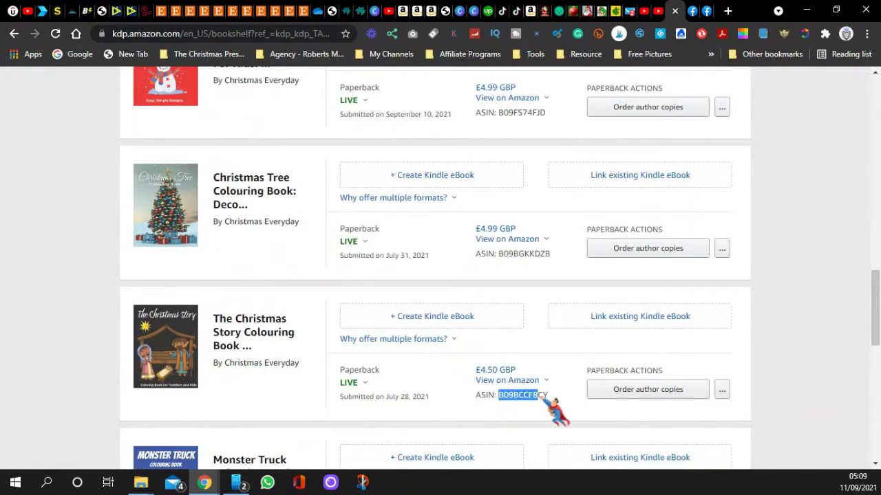
right_click(548, 398)
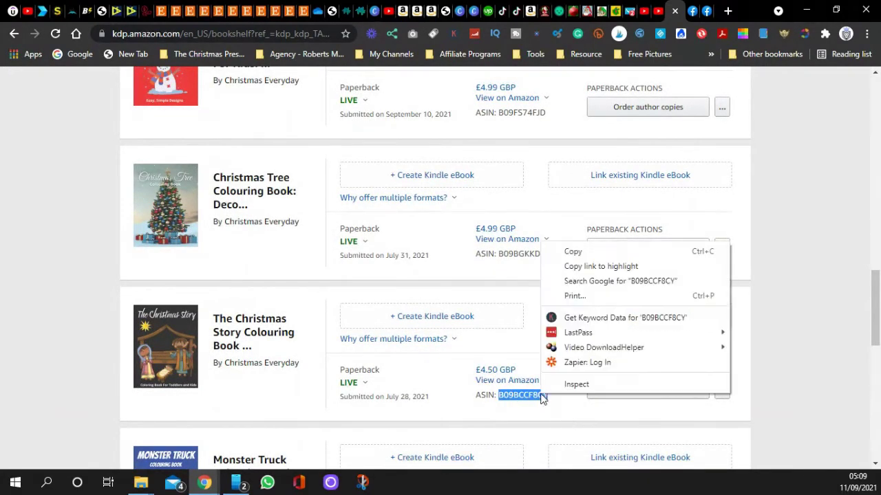
click(580, 254)
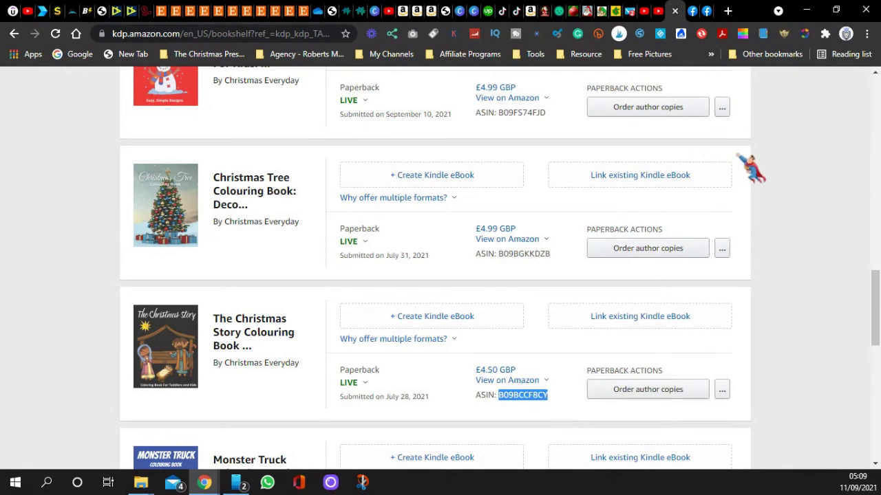
Find The Christmas Story Colouring Book by its ASIN B09BCCF8CY in the A+ content draft and apply the content to it.
click(445, 11)
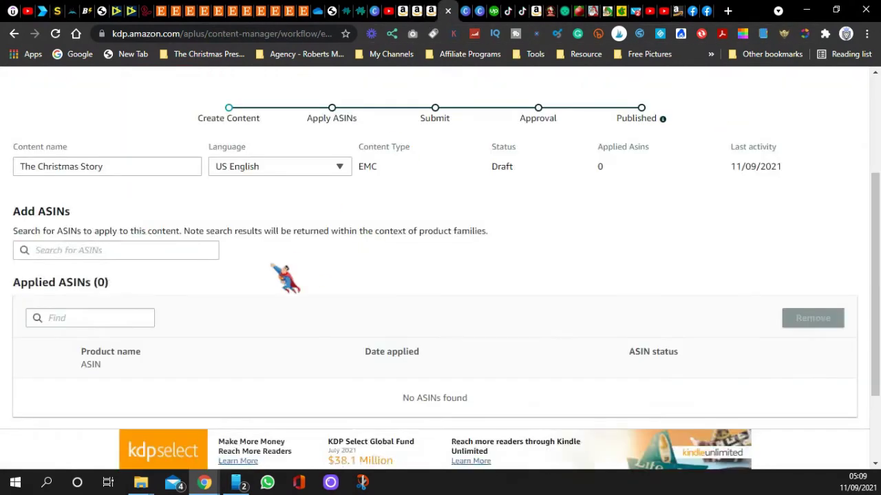
click(62, 252)
right_click(61, 254)
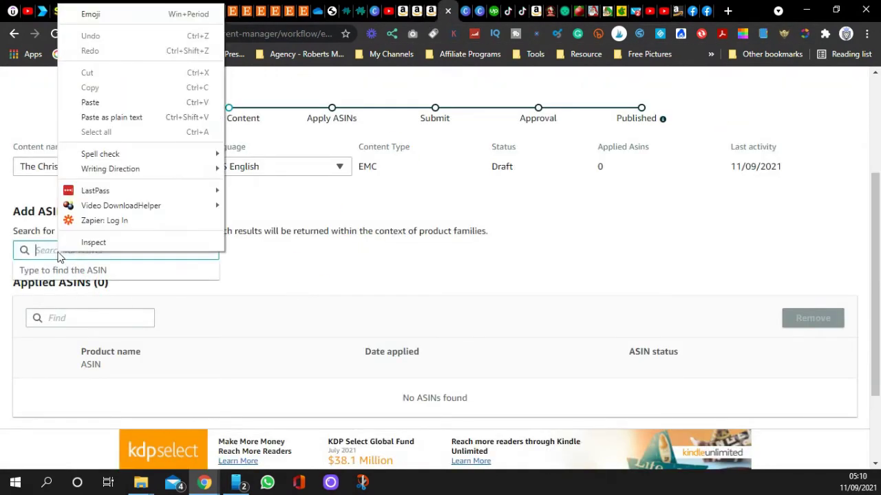
click(87, 103)
click(103, 295)
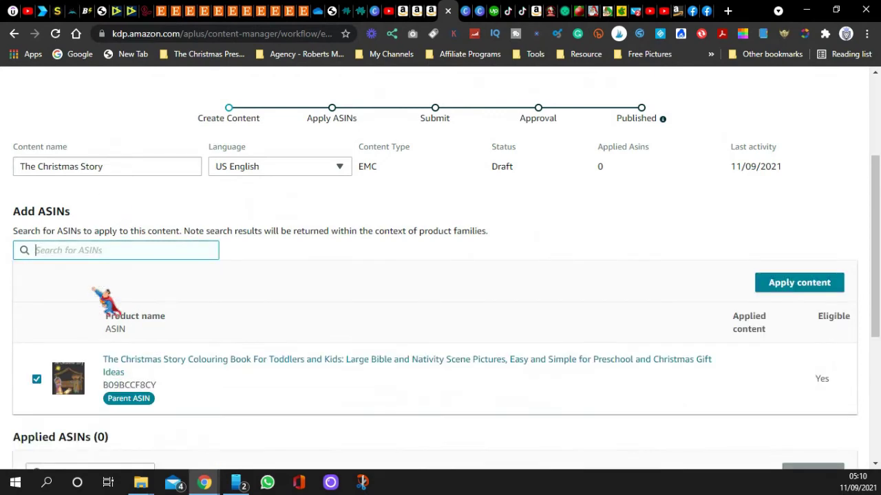
click(810, 287)
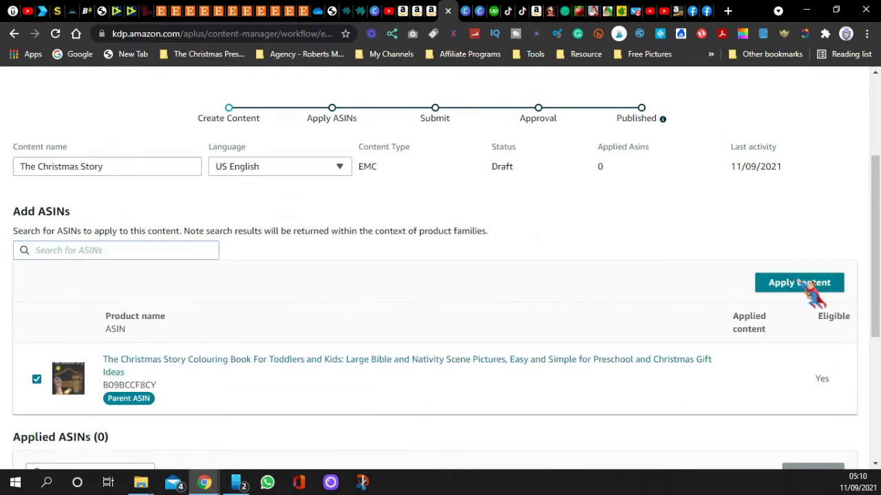
scroll(507, 349, down, 4)
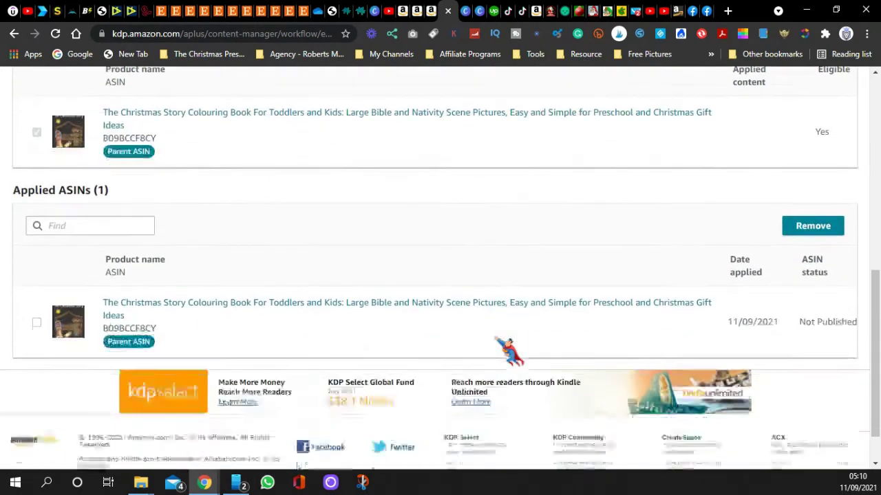
Proceed from the applied ASINs to the review and submit stage.
scroll(666, 303, up, 4)
scroll(666, 303, up, 3)
click(791, 199)
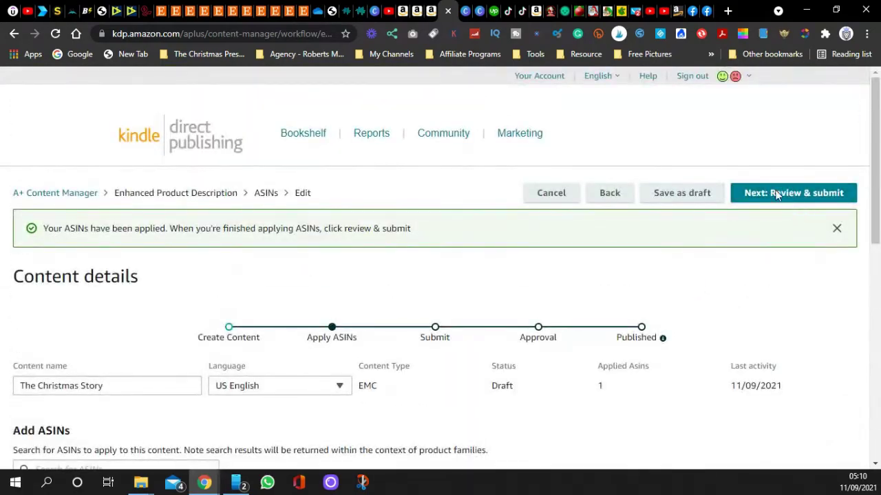
Examine the desktop preview of The Christmas Story content, from the banners and four-image module down to the applied ASINs list.
scroll(482, 289, down, 6)
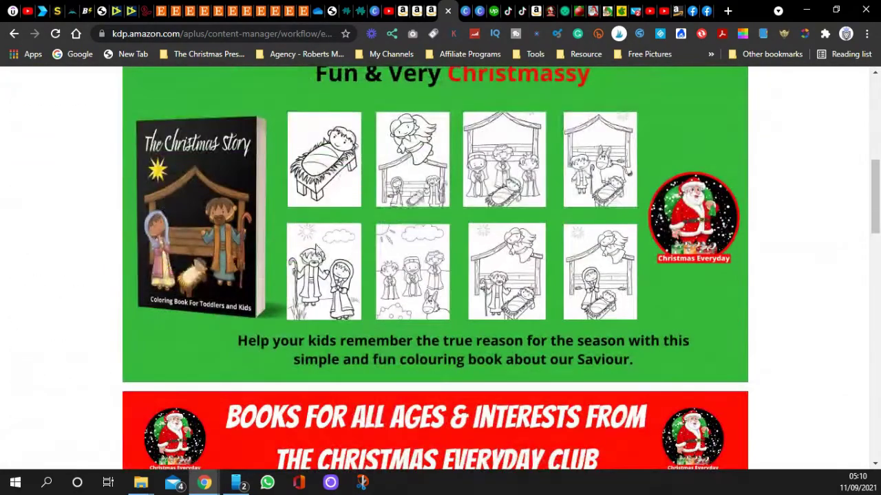
scroll(530, 171, down, 5)
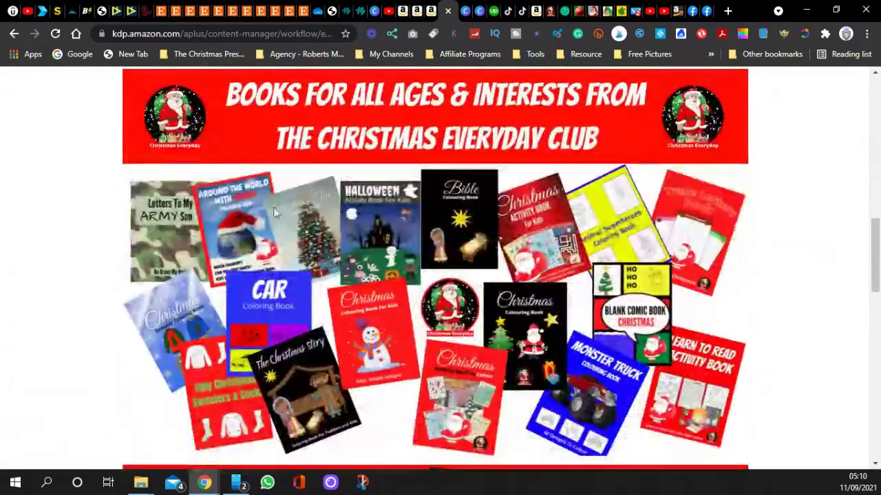
scroll(395, 226, down, 2)
scroll(303, 162, up, 3)
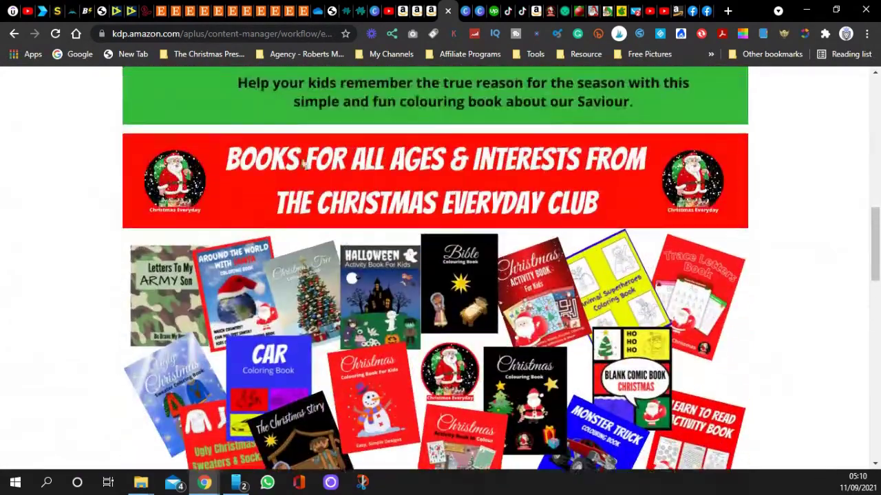
scroll(376, 254, down, 5)
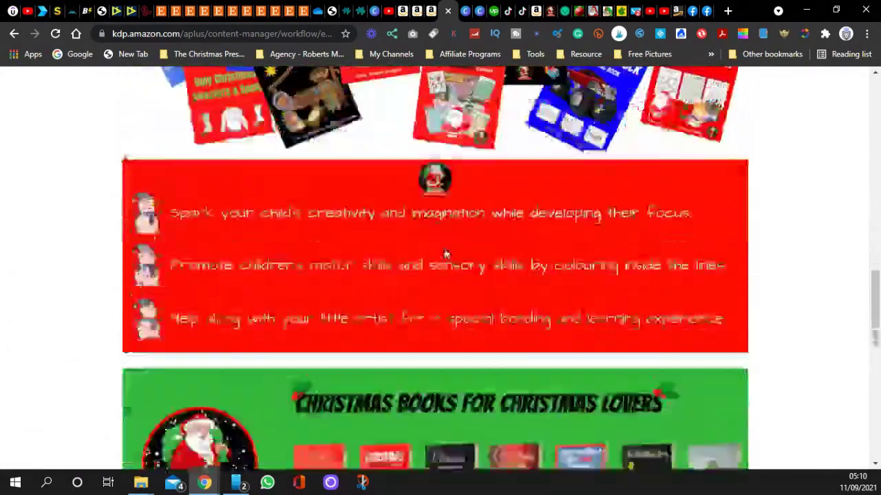
scroll(422, 225, down, 4)
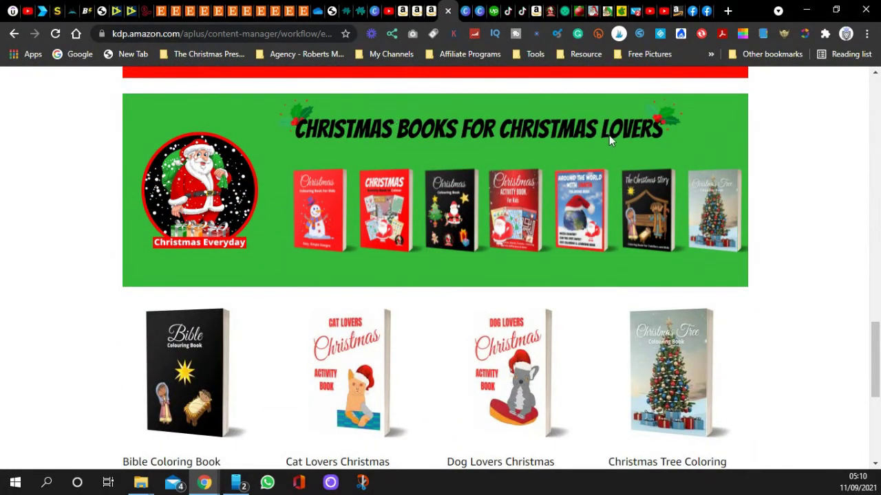
scroll(645, 205, down, 2)
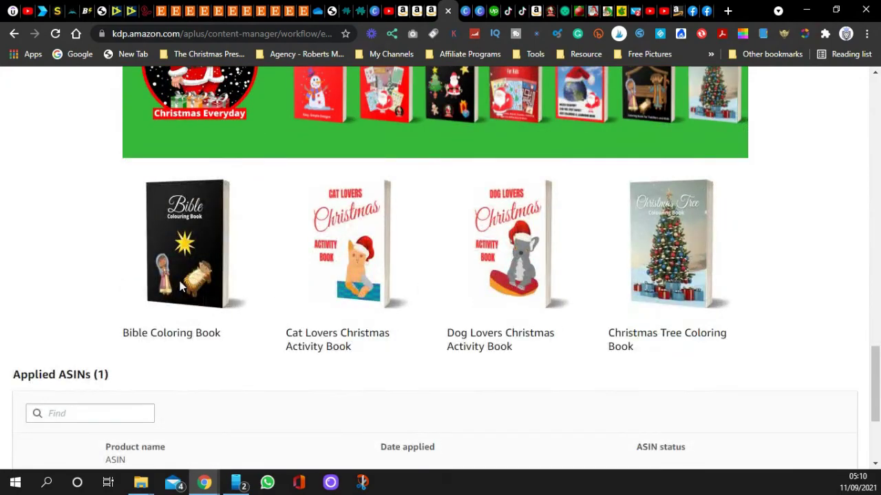
scroll(337, 300, down, 3)
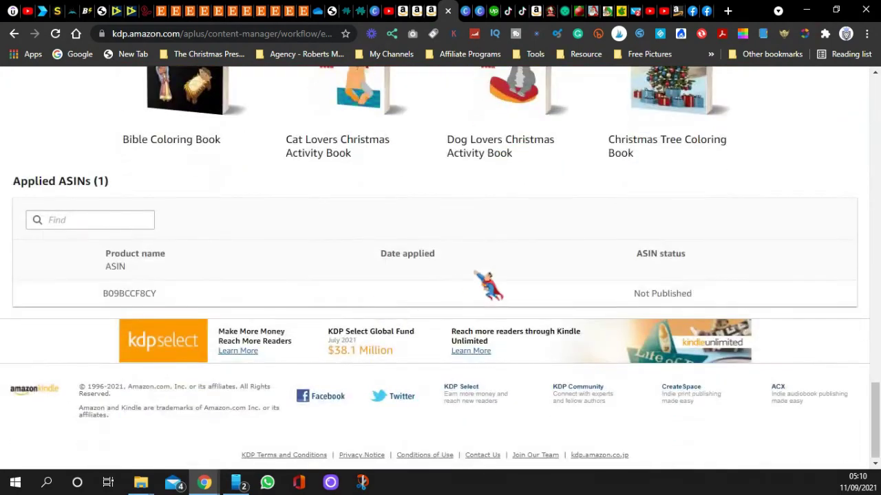
Submit The Christmas Story A+ content for approval and confirm the submission.
scroll(468, 276, up, 9)
scroll(486, 268, up, 5)
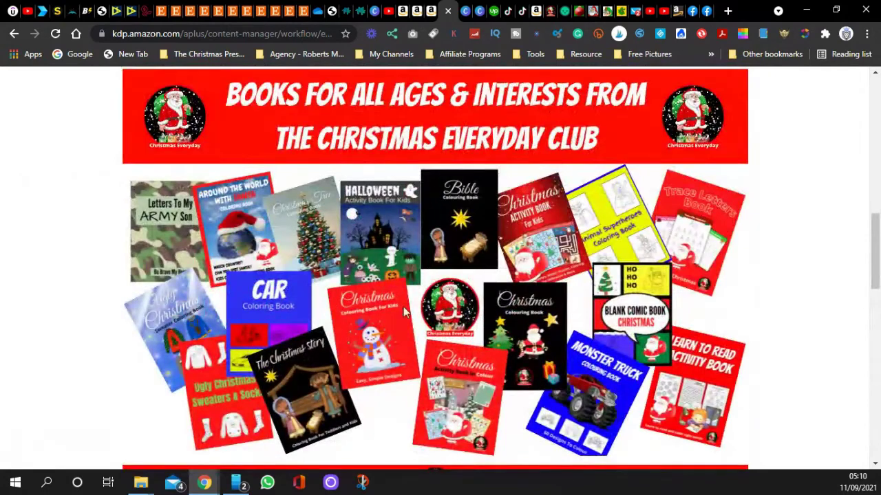
scroll(406, 291, up, 5)
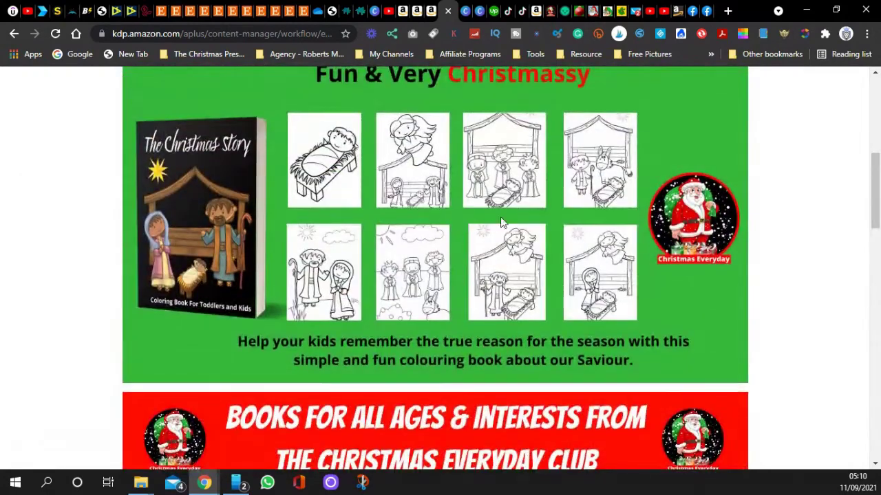
scroll(592, 210, up, 4)
scroll(681, 238, up, 3)
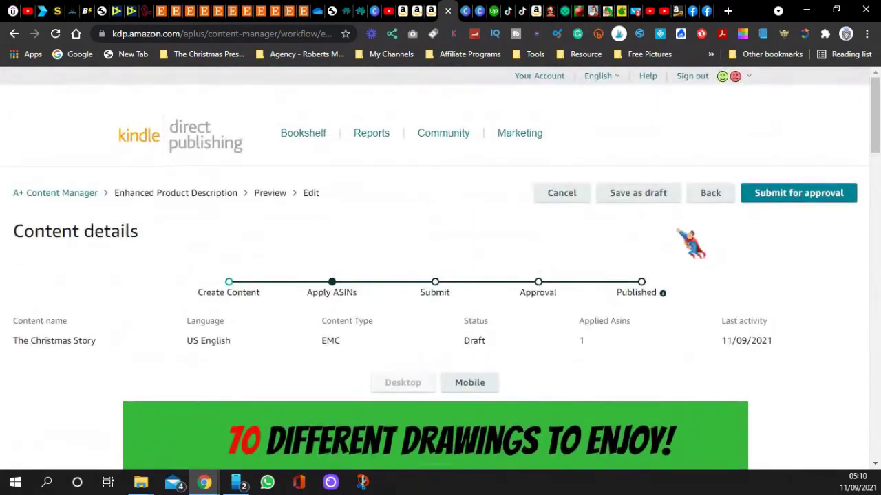
click(802, 193)
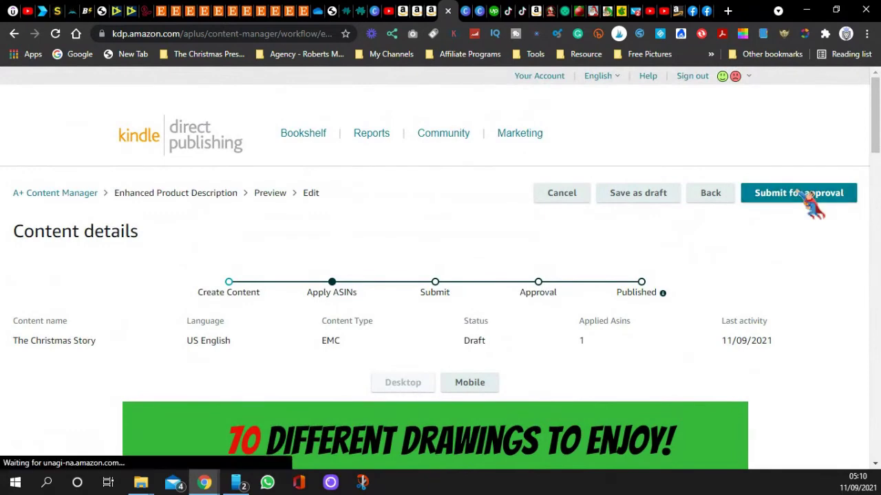
click(558, 323)
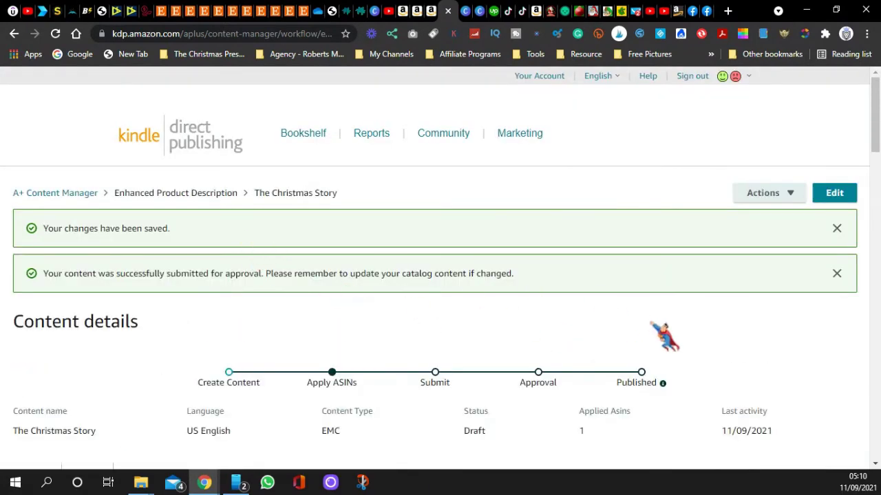
Review the A+ content on the Inspirational Quotes Coloring Book's Amazon page, from the all-ages banner to the title collection images.
click(404, 15)
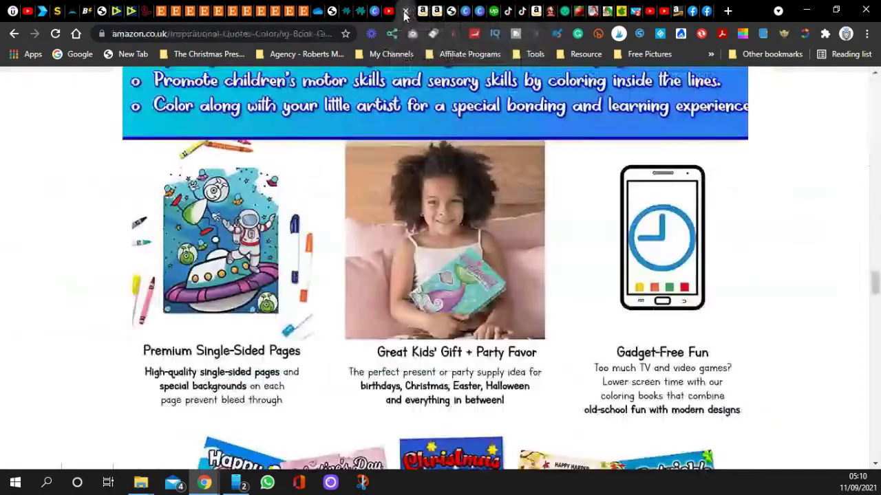
scroll(288, 227, up, 4)
scroll(292, 228, up, 1)
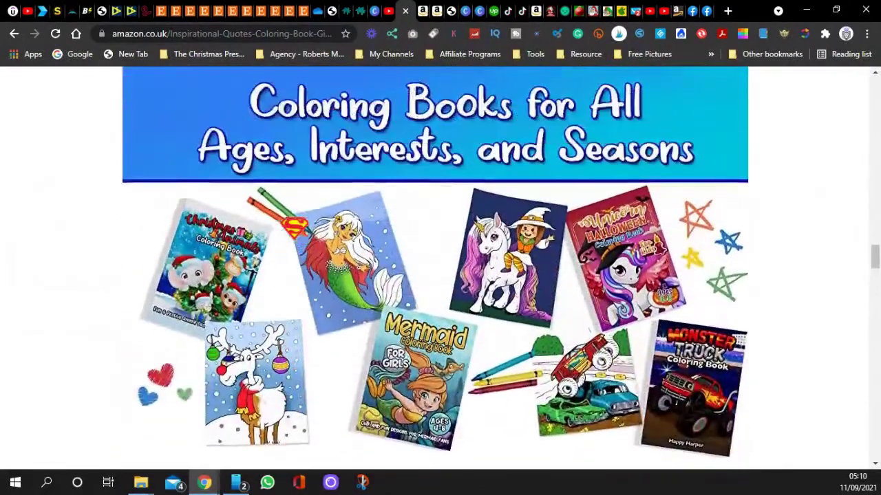
scroll(334, 153, down, 5)
scroll(440, 276, down, 7)
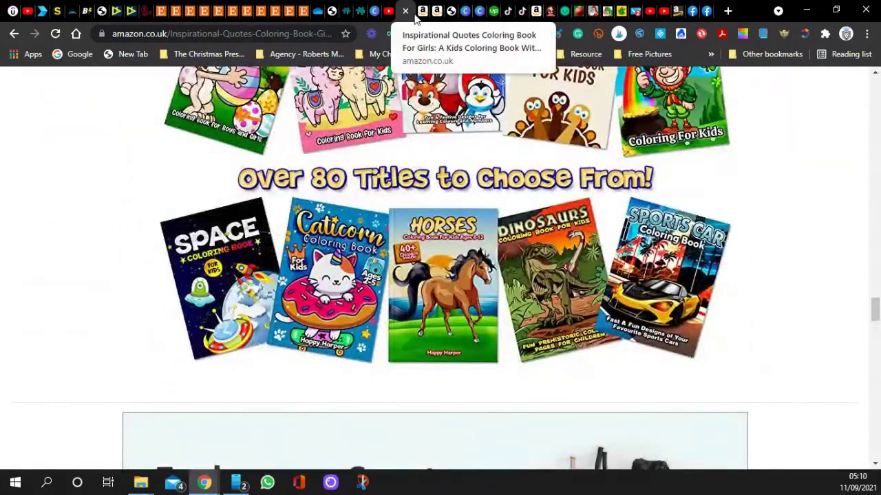
Compare the A+ banners and linked book rows on the adult coloring book and Diary of a Wimpy Kid Amazon pages.
click(416, 11)
scroll(364, 227, up, 1)
scroll(365, 229, up, 5)
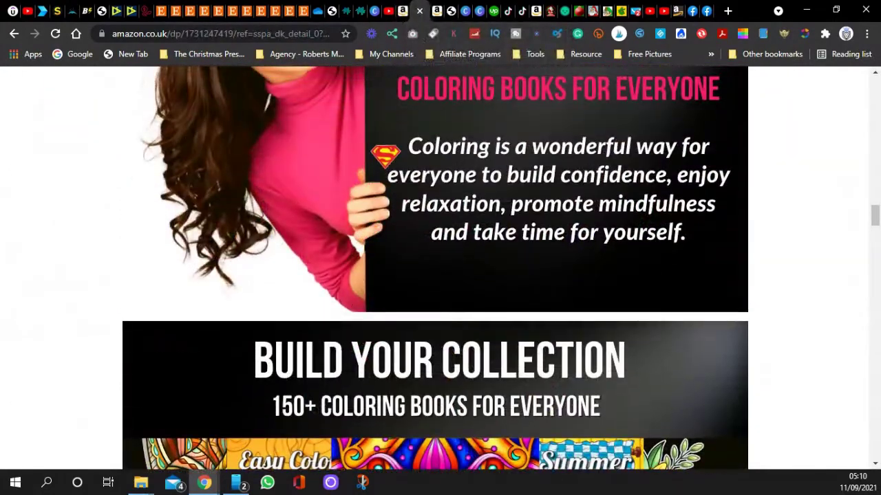
scroll(386, 176, down, 10)
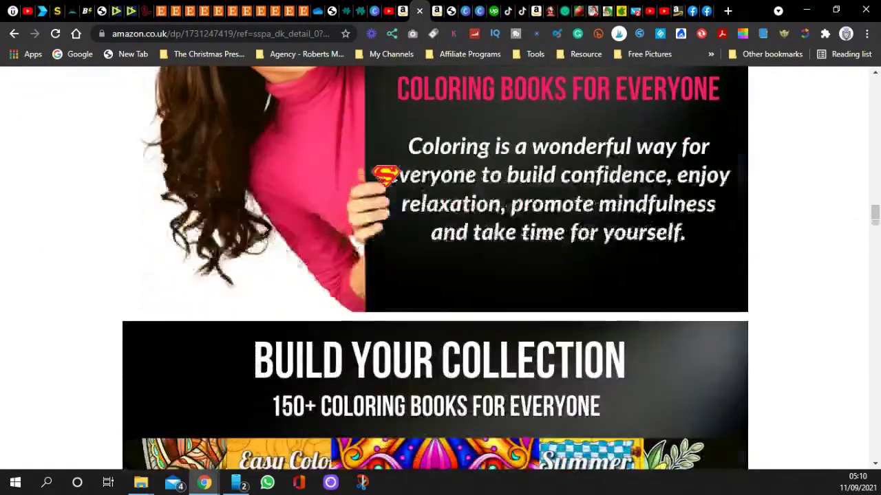
scroll(386, 176, up, 3)
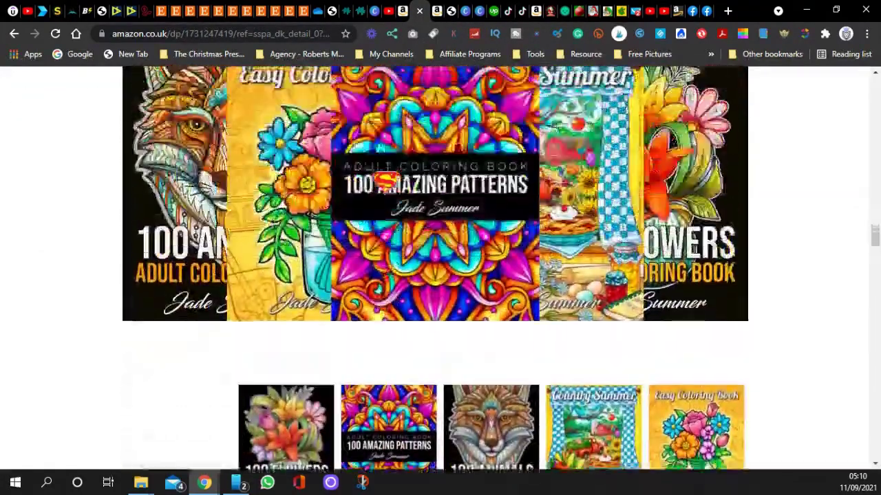
scroll(331, 183, down, 1)
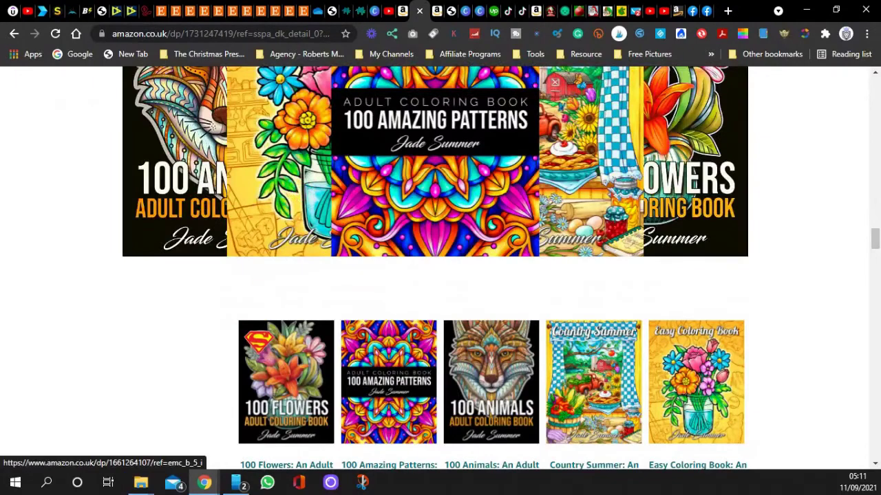
scroll(434, 269, up, 2)
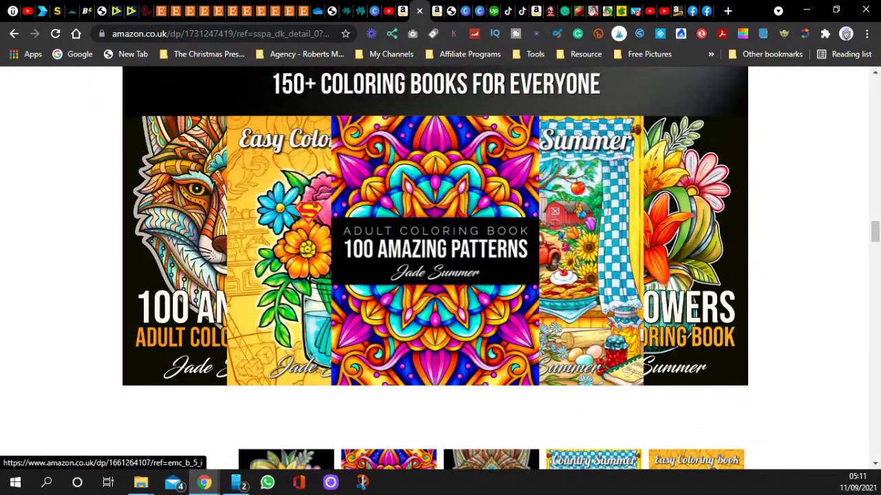
click(434, 13)
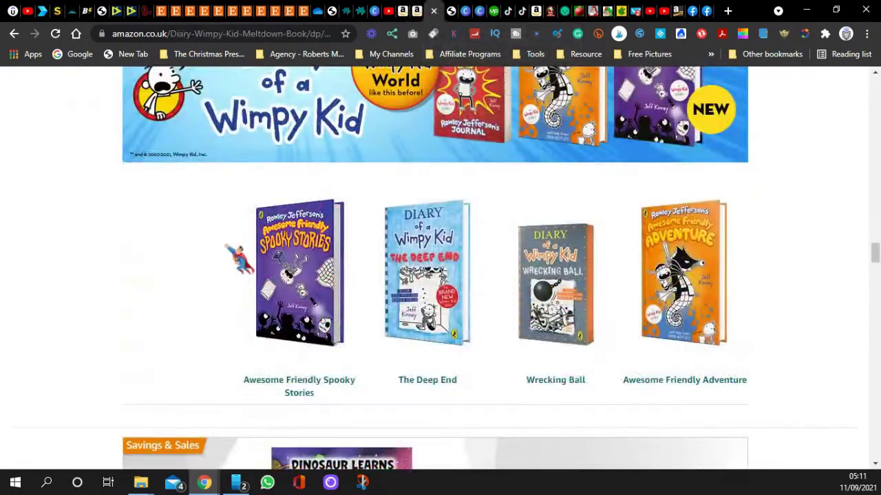
scroll(234, 255, up, 2)
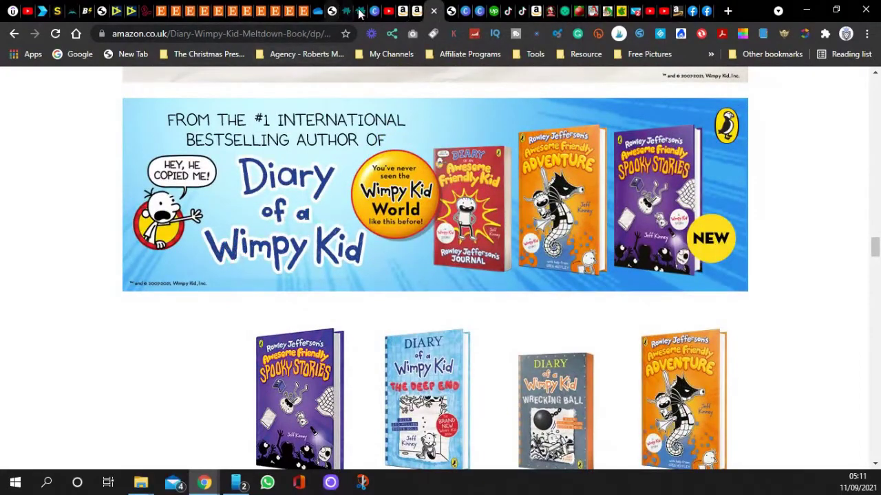
Switch to the Make Money With Video YouTube channel and look through its uploaded KDP videos.
click(387, 13)
scroll(373, 230, down, 3)
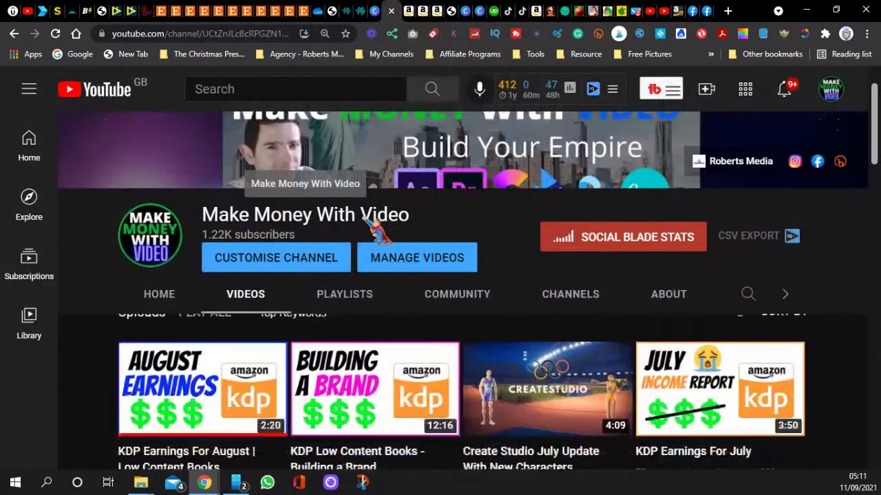
scroll(377, 227, up, 2)
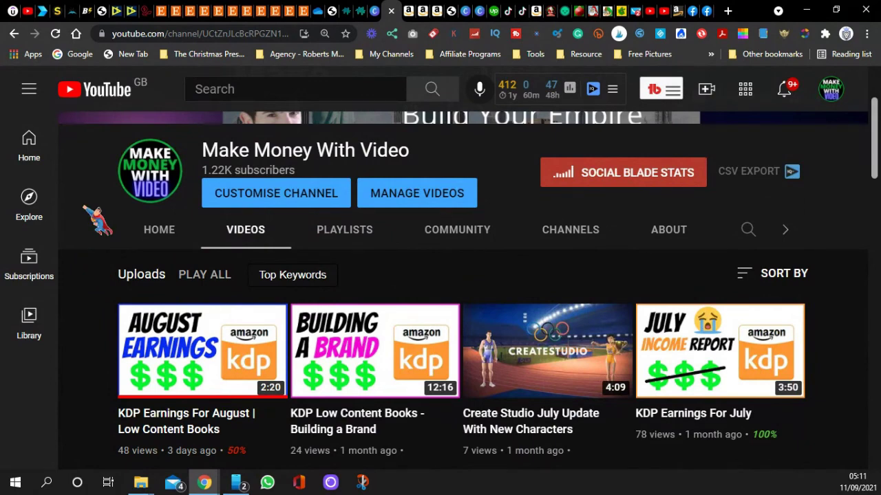
scroll(93, 299, down, 3)
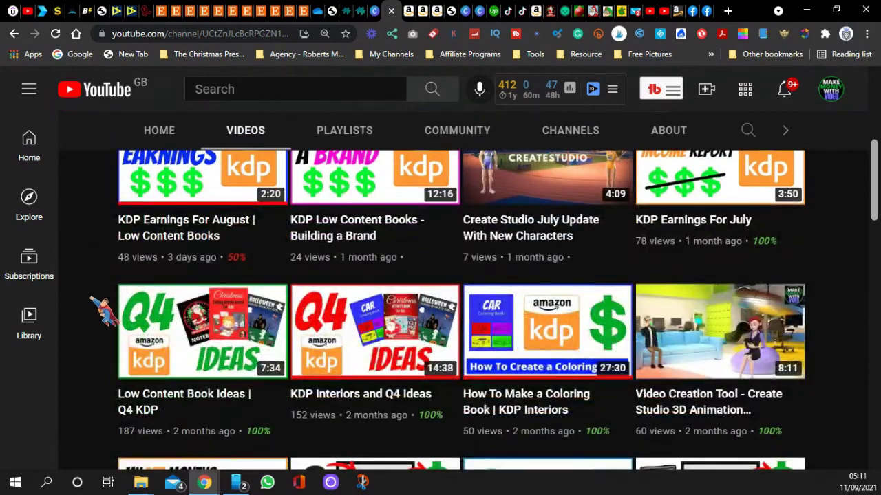